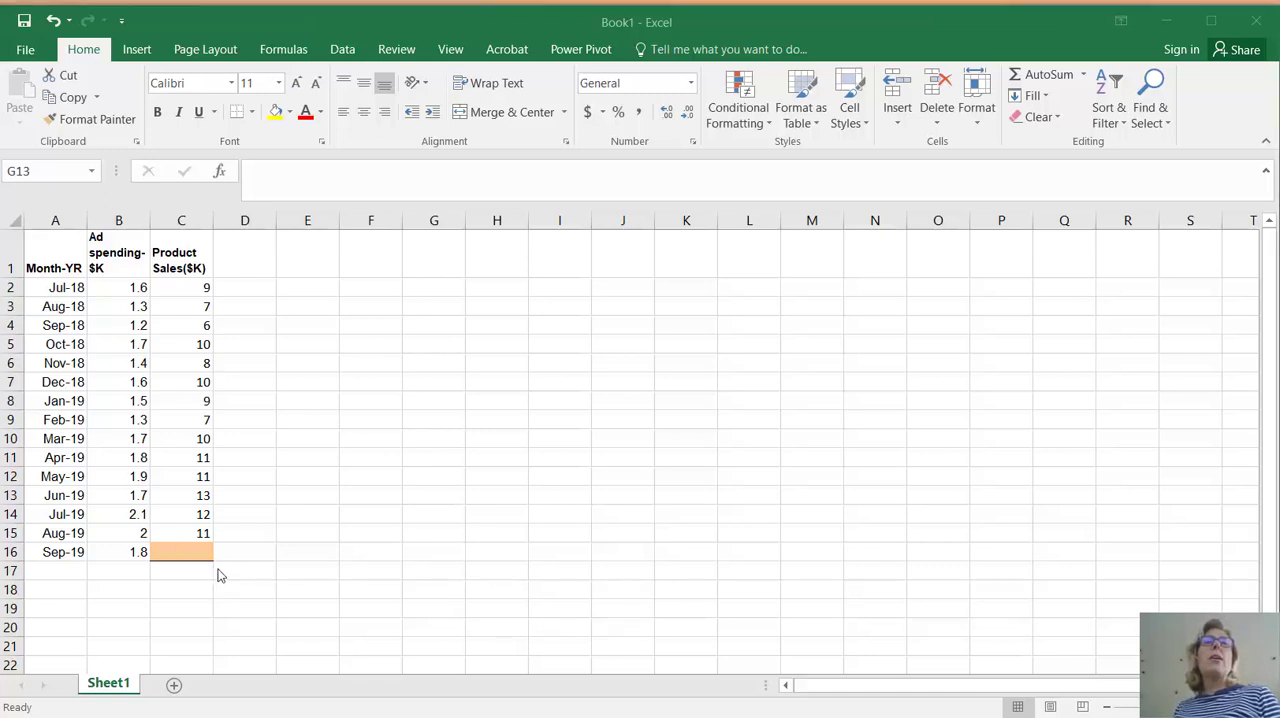
Copy the entire contents of Sheet1 into a new worksheet
click(118, 380)
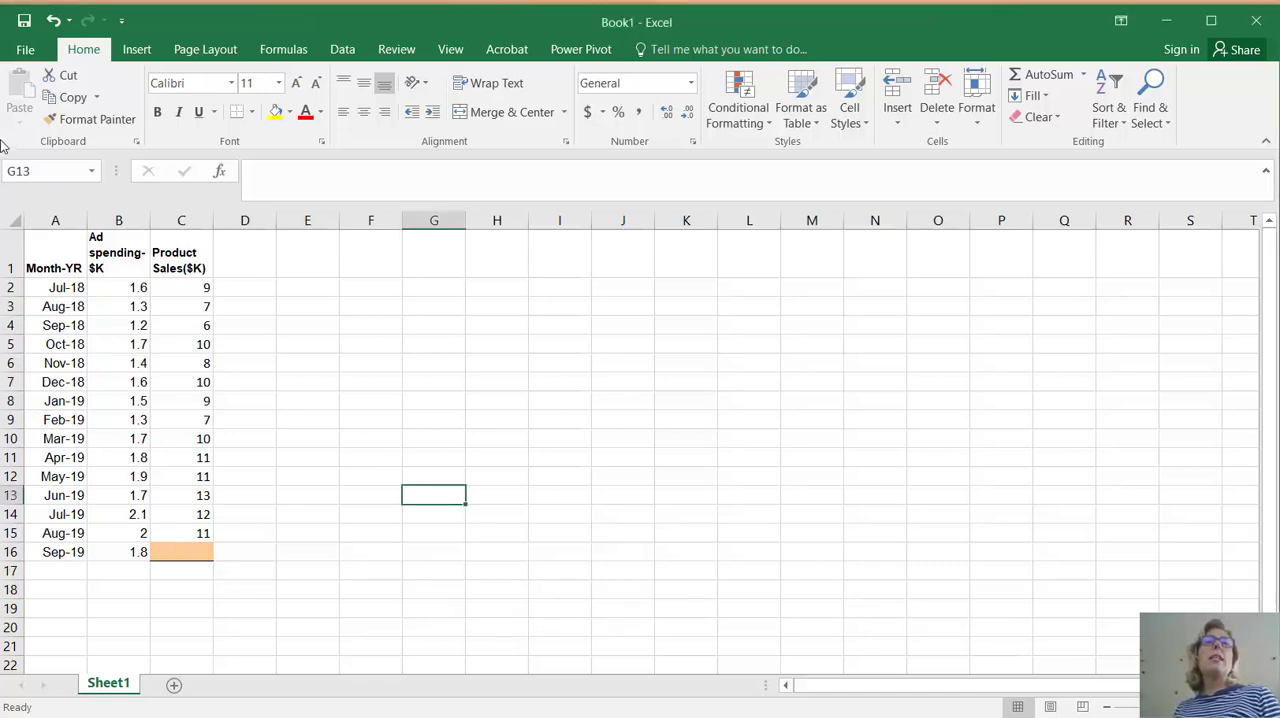
click(6, 216)
key(ctrl+c)
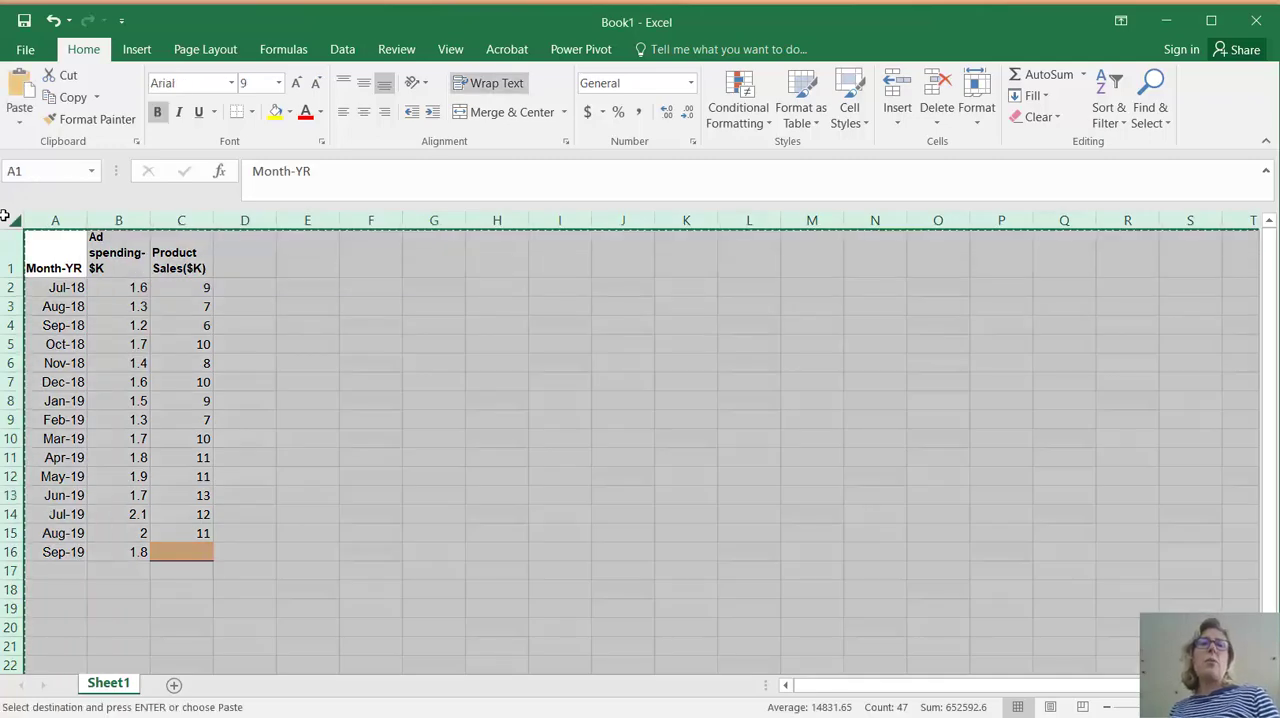
click(174, 686)
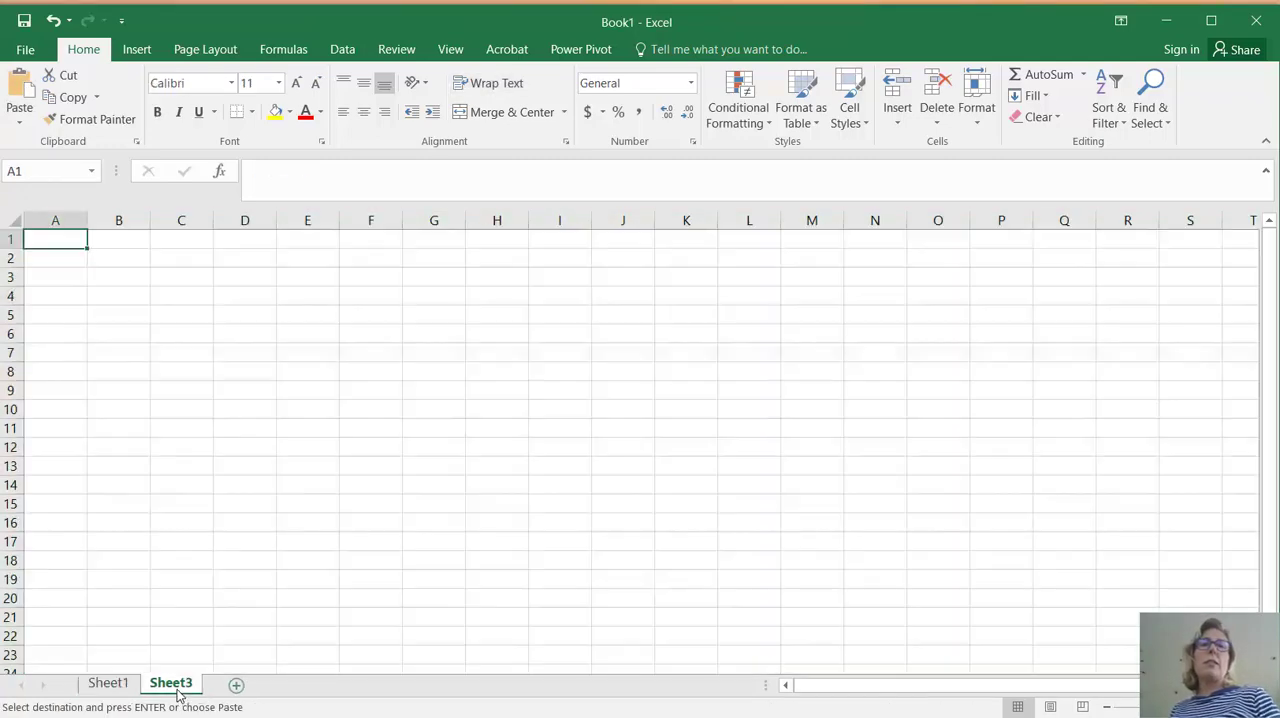
key(ctrl+v)
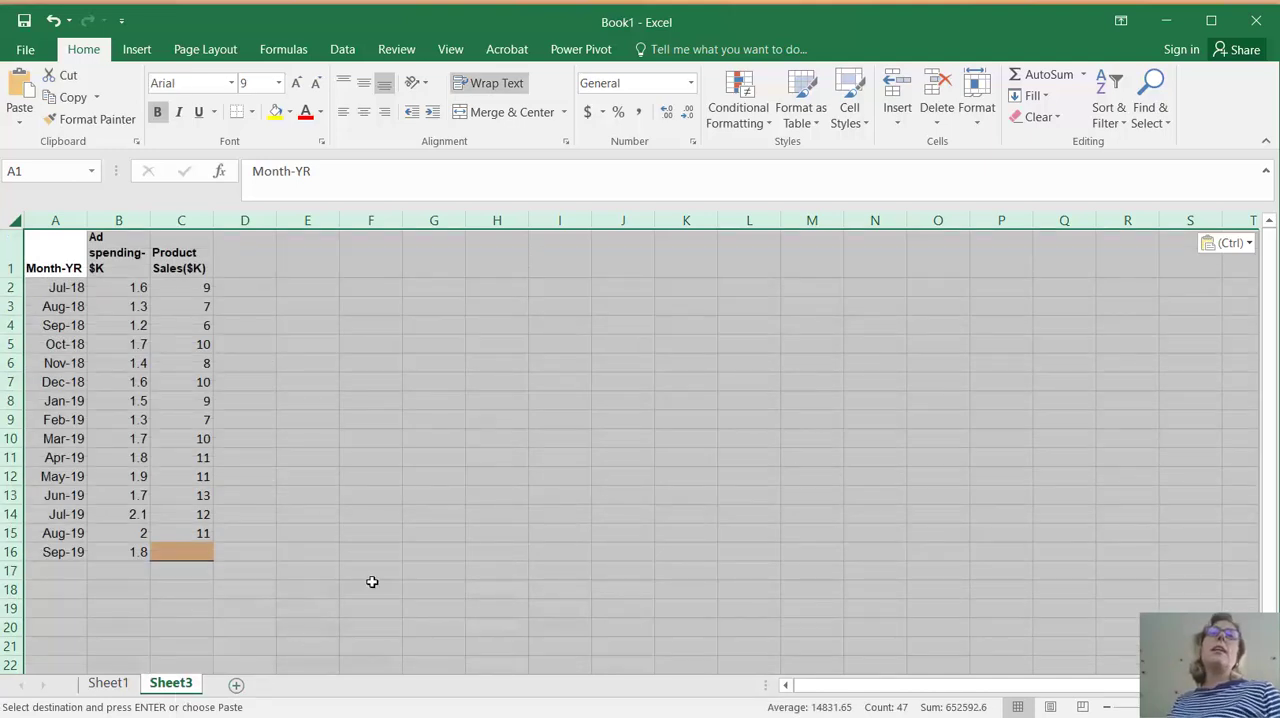
Delete the Ad spending-$K column from the copied data
click(132, 224)
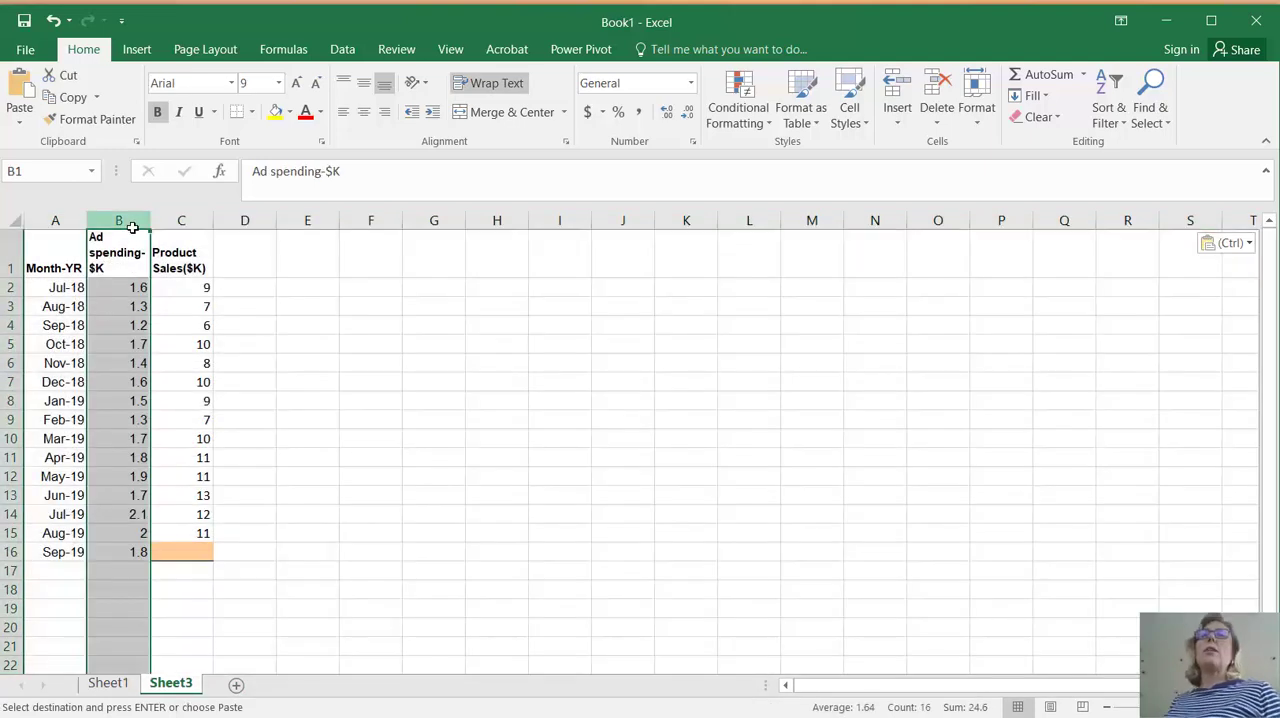
click(932, 126)
click(934, 192)
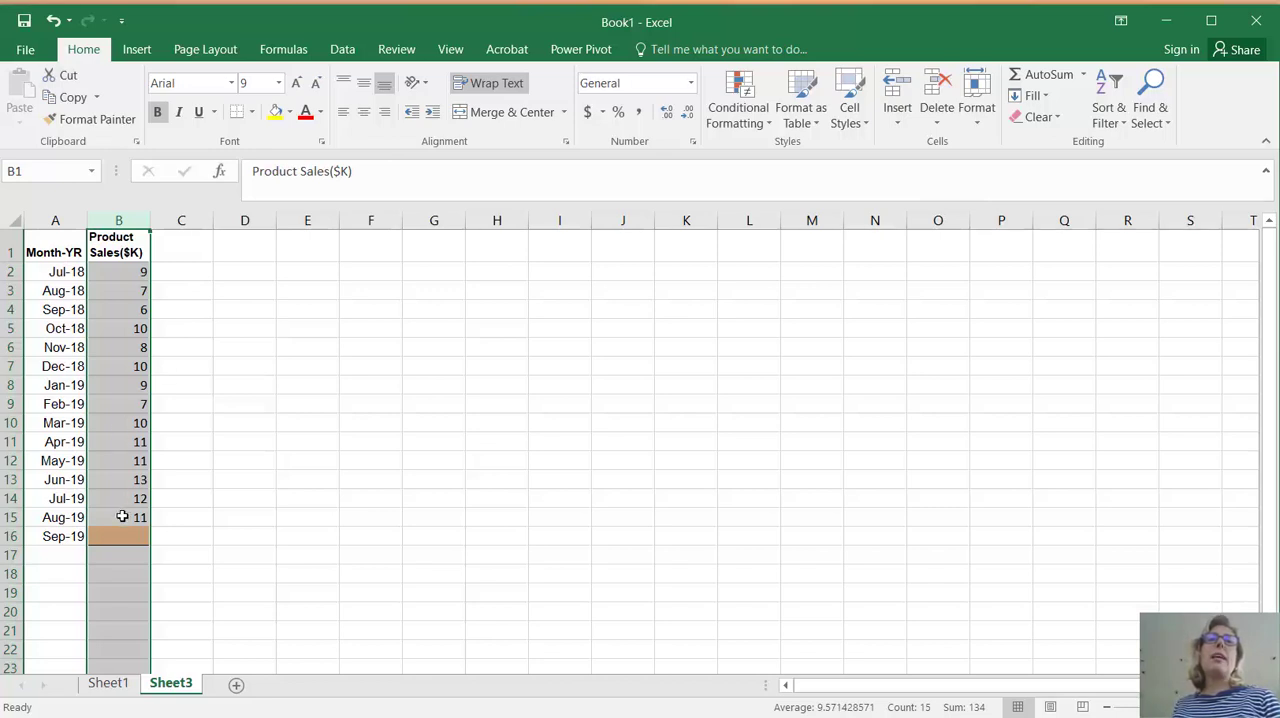
Insert a 2-D line chart of the product sales in B1:B15 and undo the insertion
drag(135, 517, 125, 247)
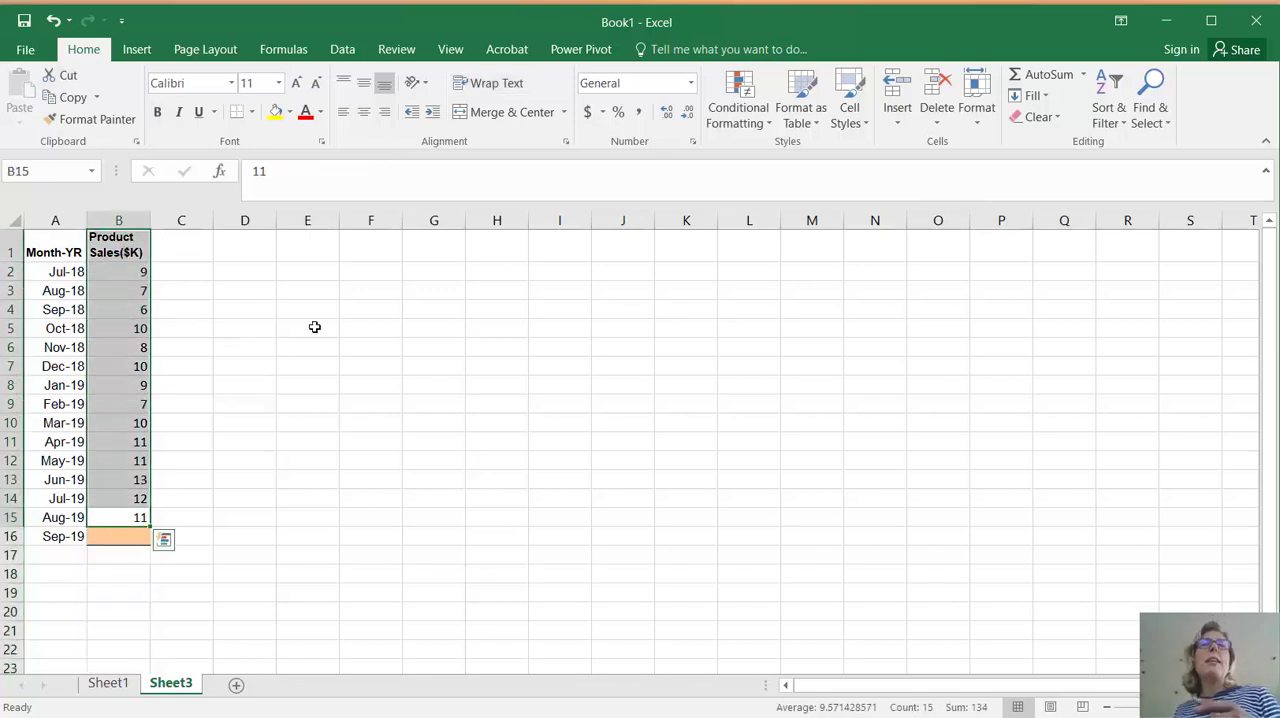
click(137, 50)
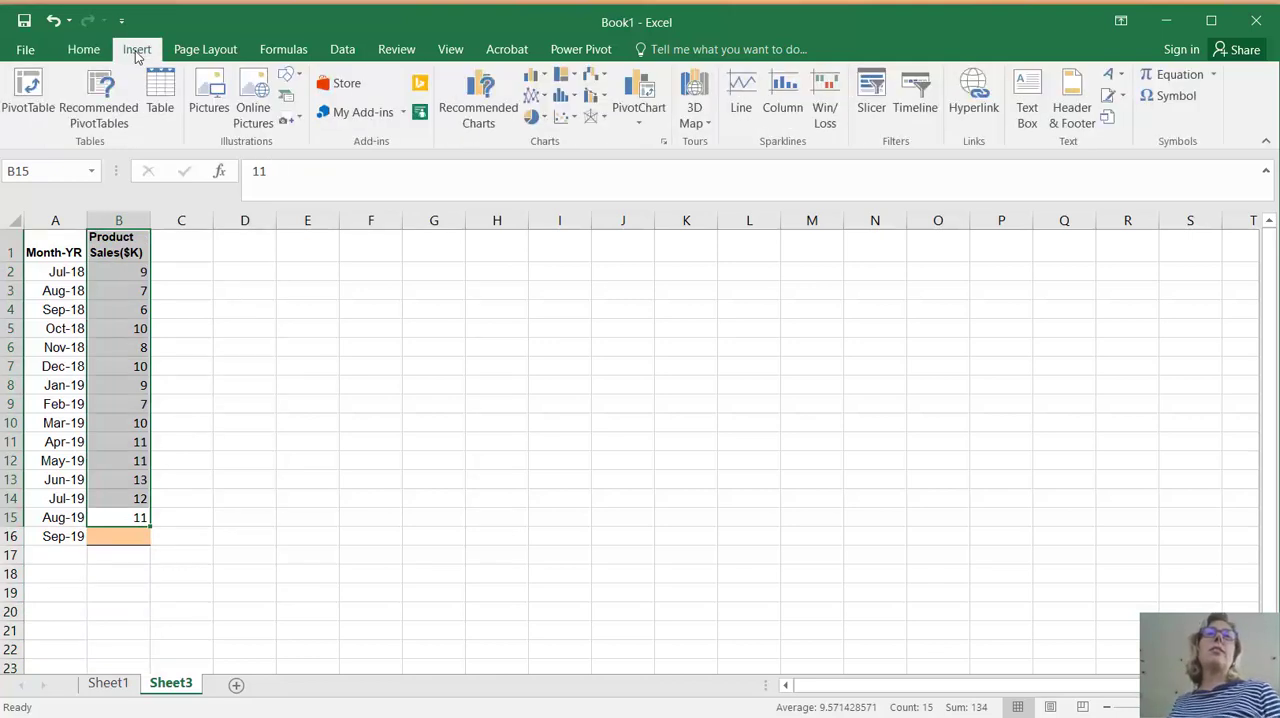
click(535, 95)
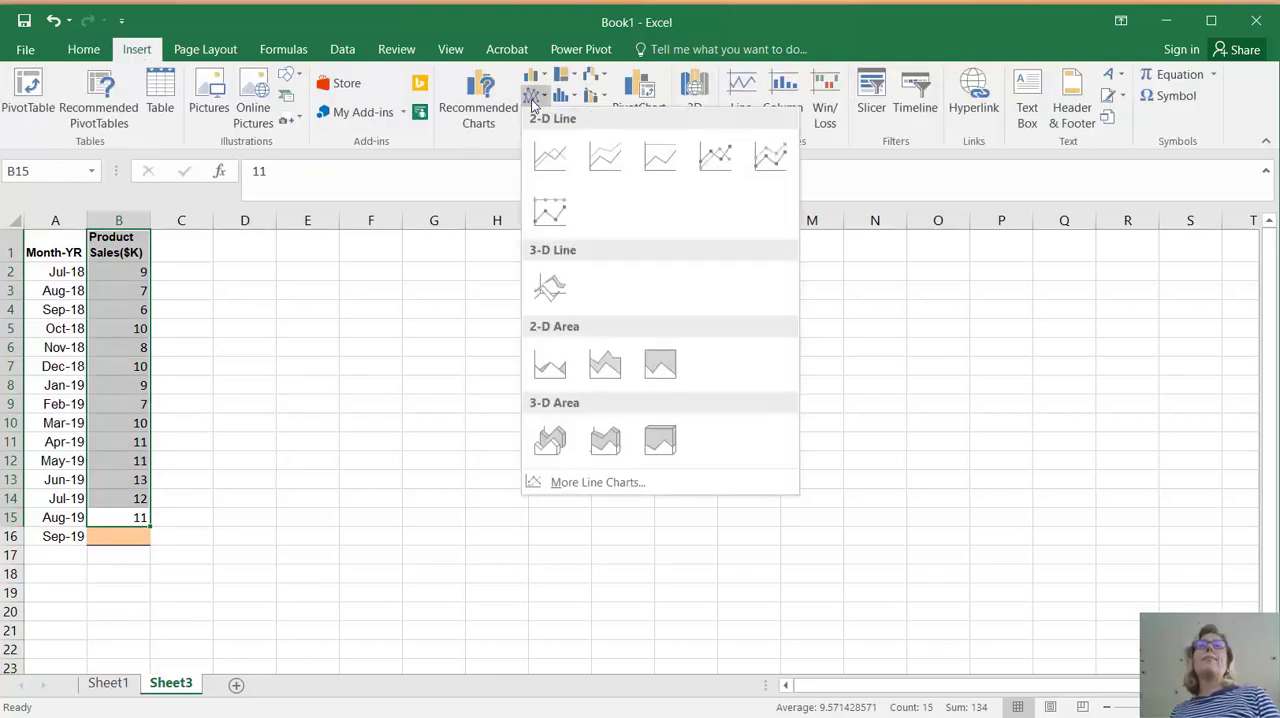
click(549, 158)
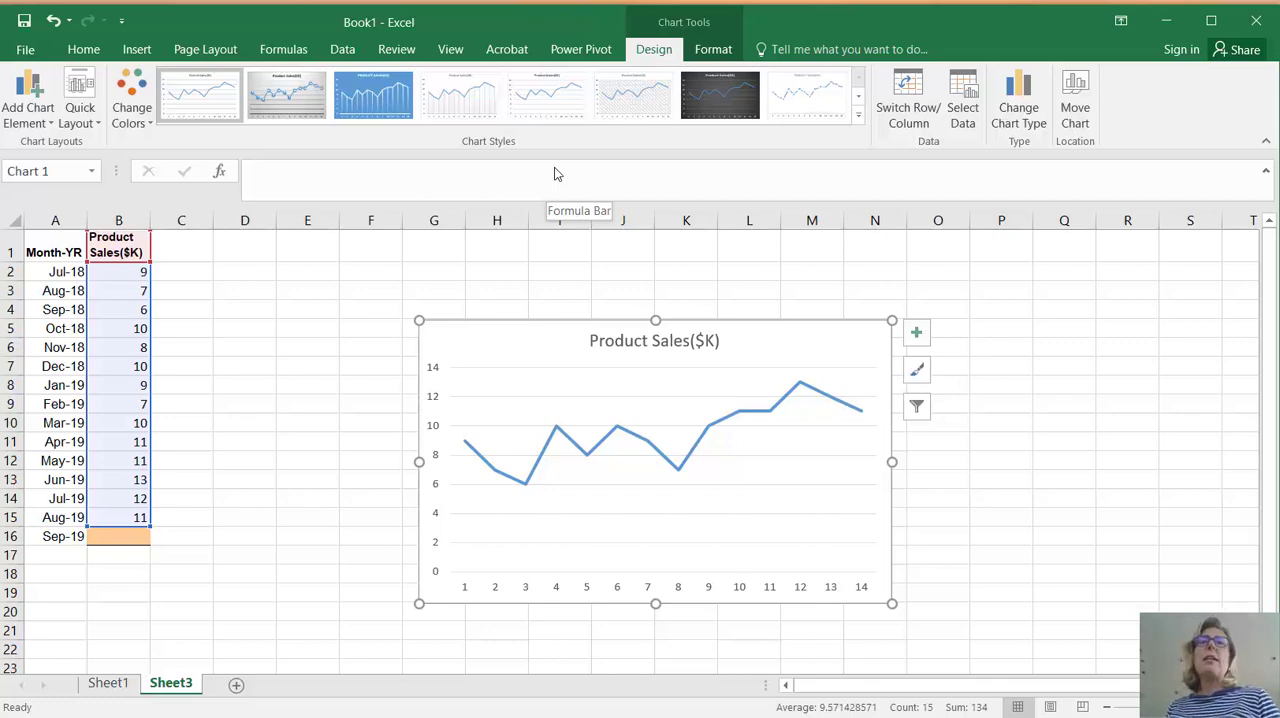
click(55, 24)
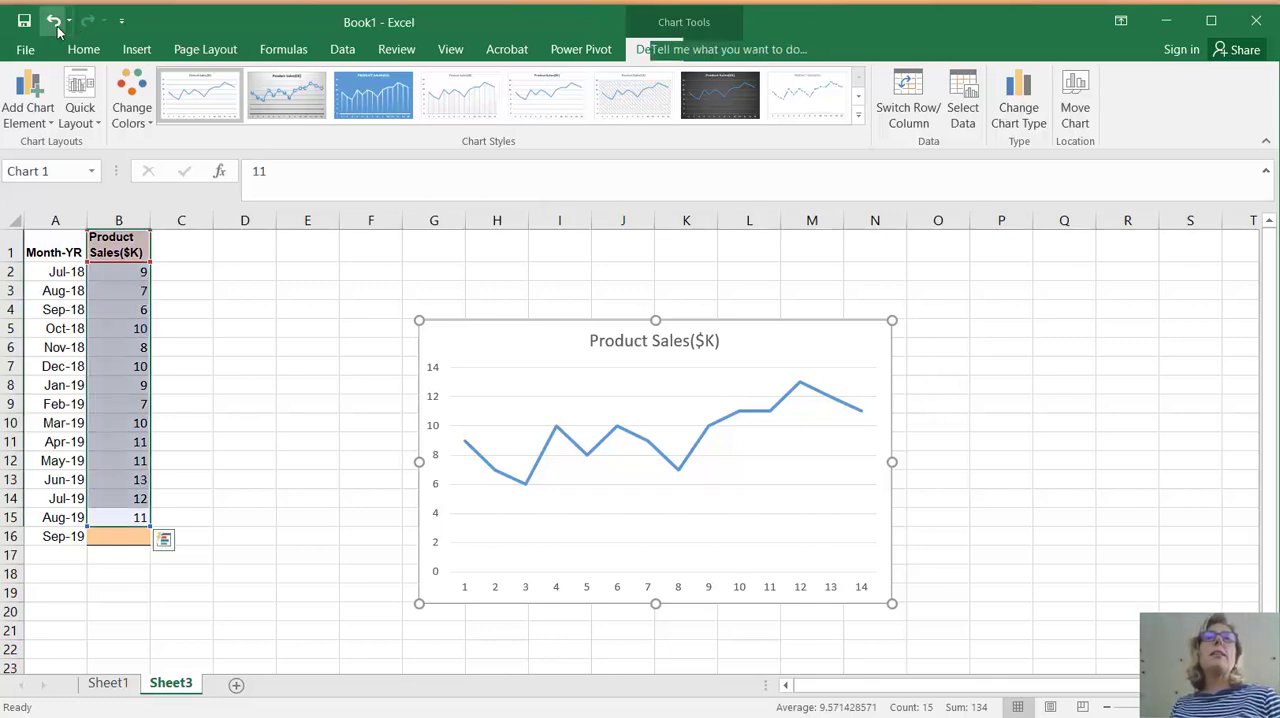
click(264, 294)
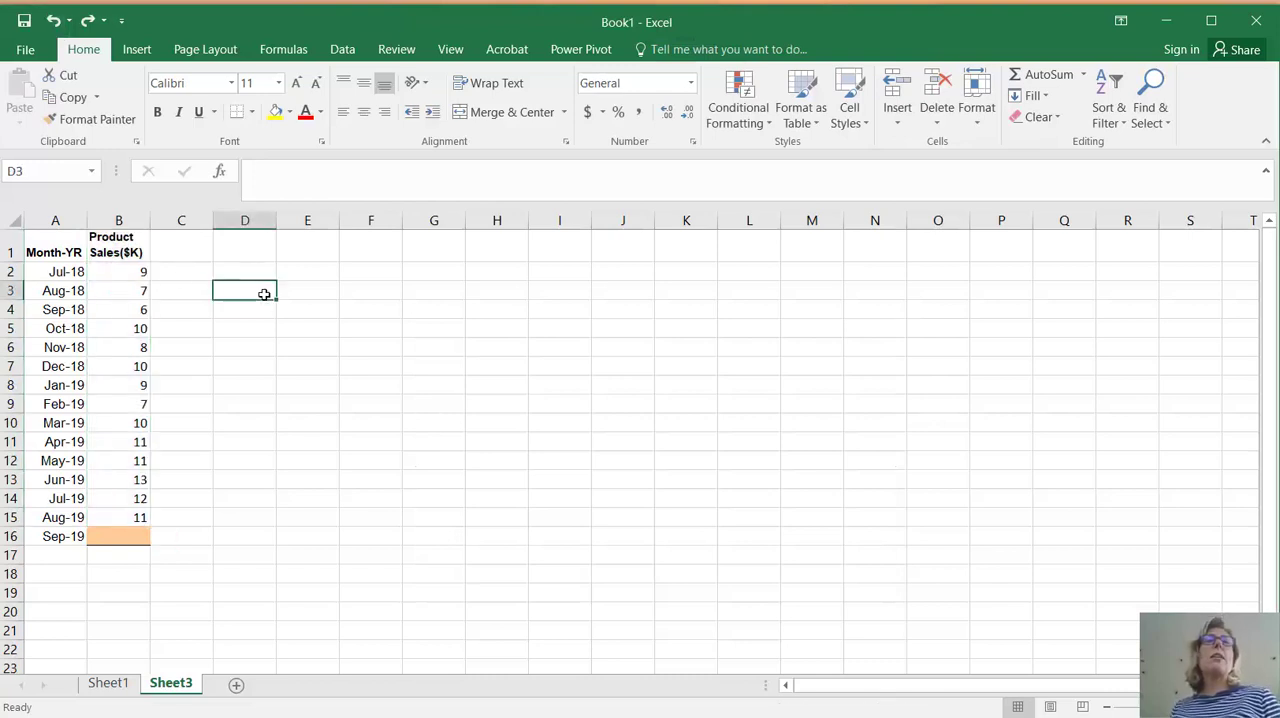
Widen column A and apply the comma number format to the first month cell, A2
drag(84, 220, 117, 218)
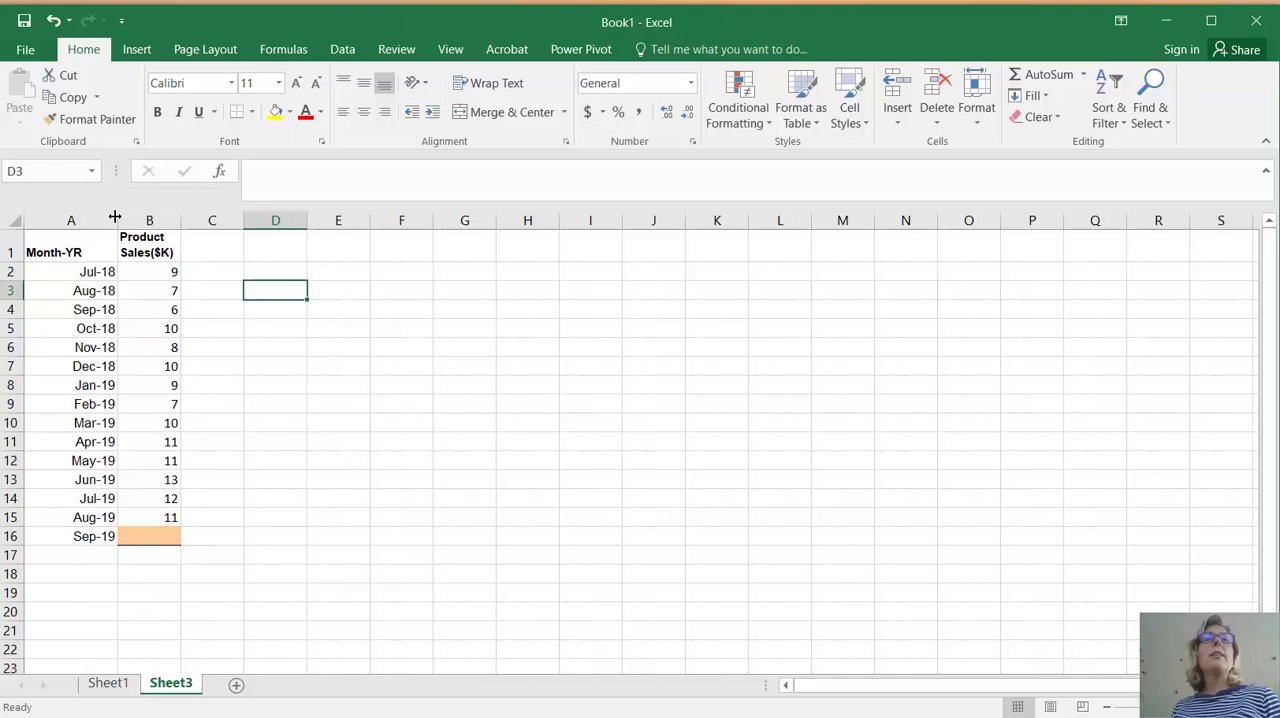
click(46, 275)
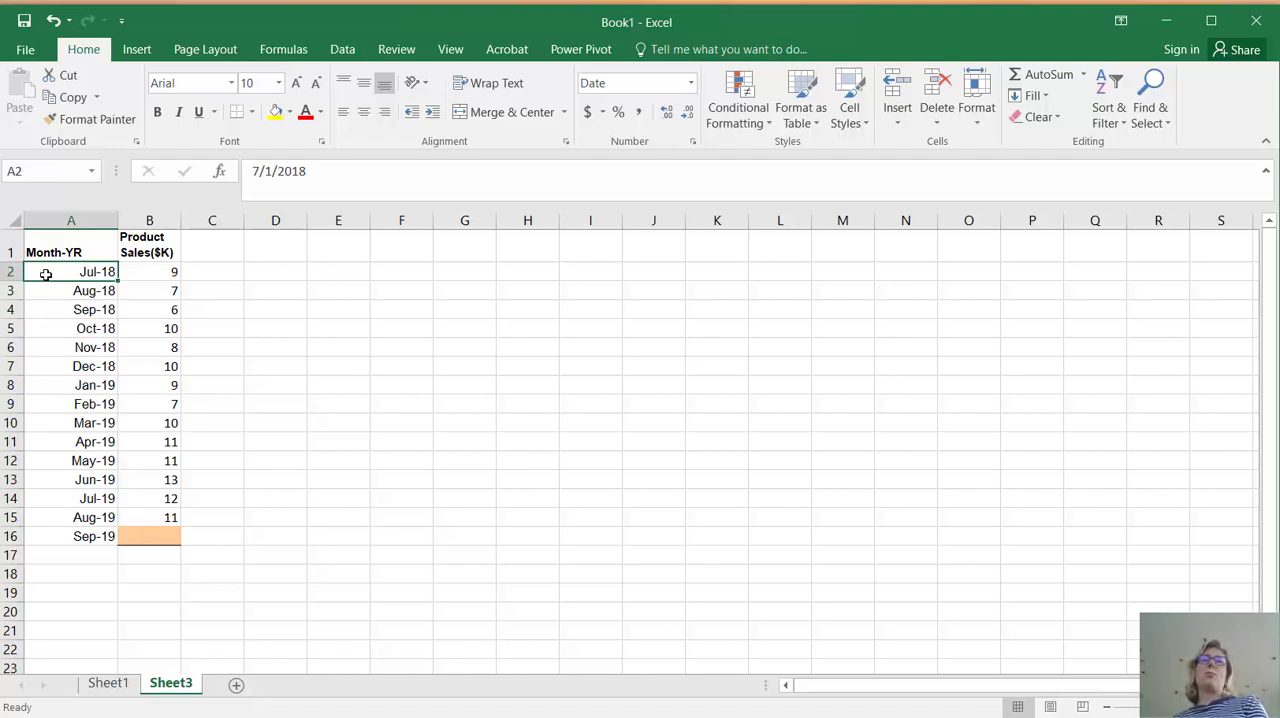
click(640, 115)
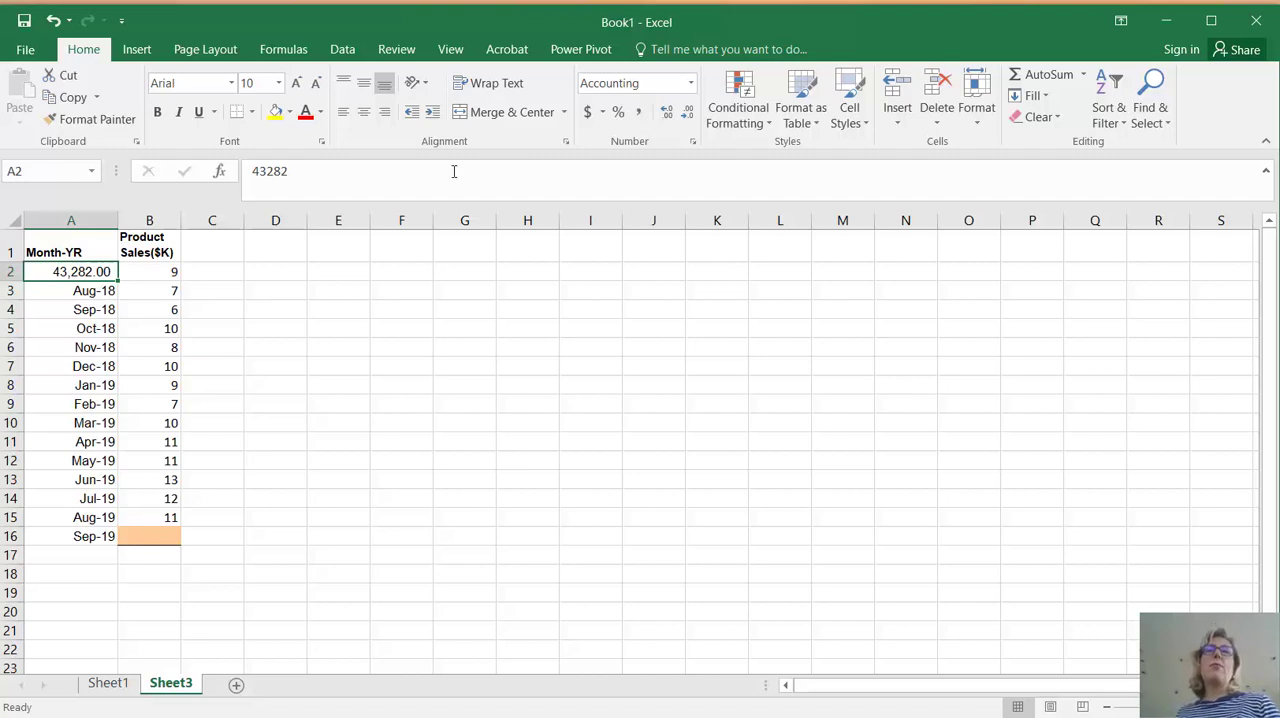
click(360, 437)
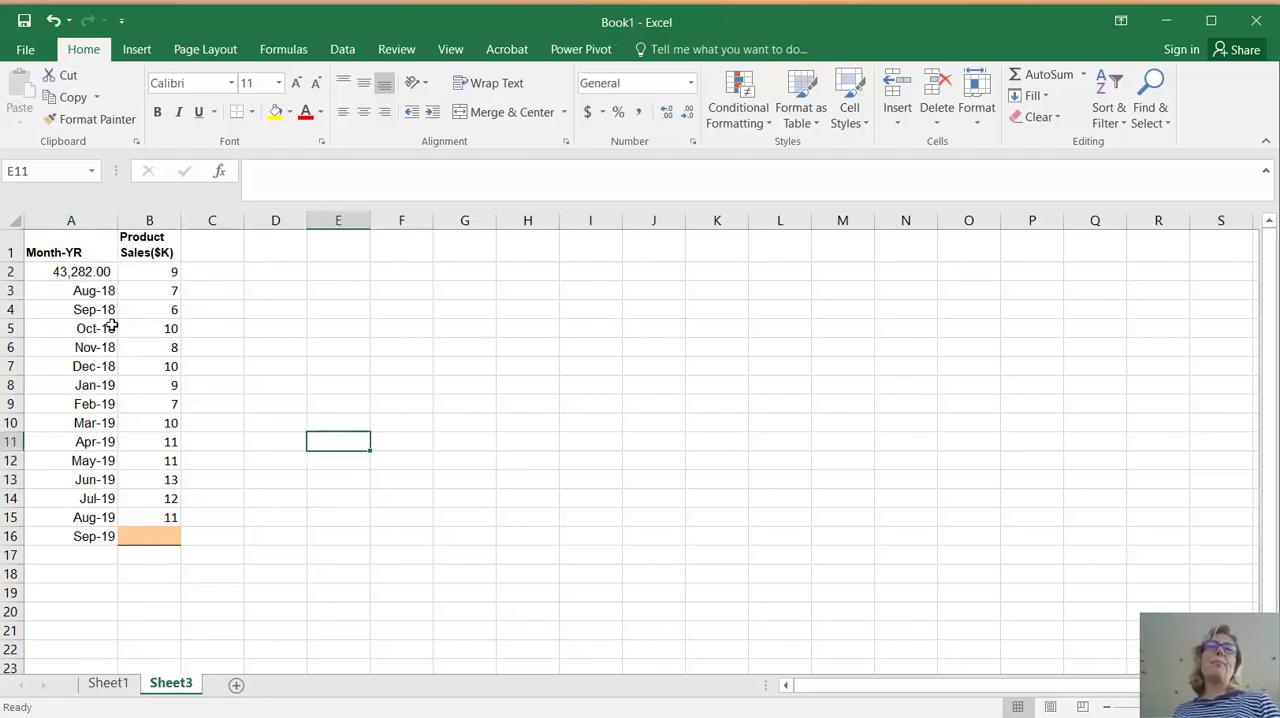
Replace the first two month entries in A2 and A3 with the numbers 1 and 2
click(80, 273)
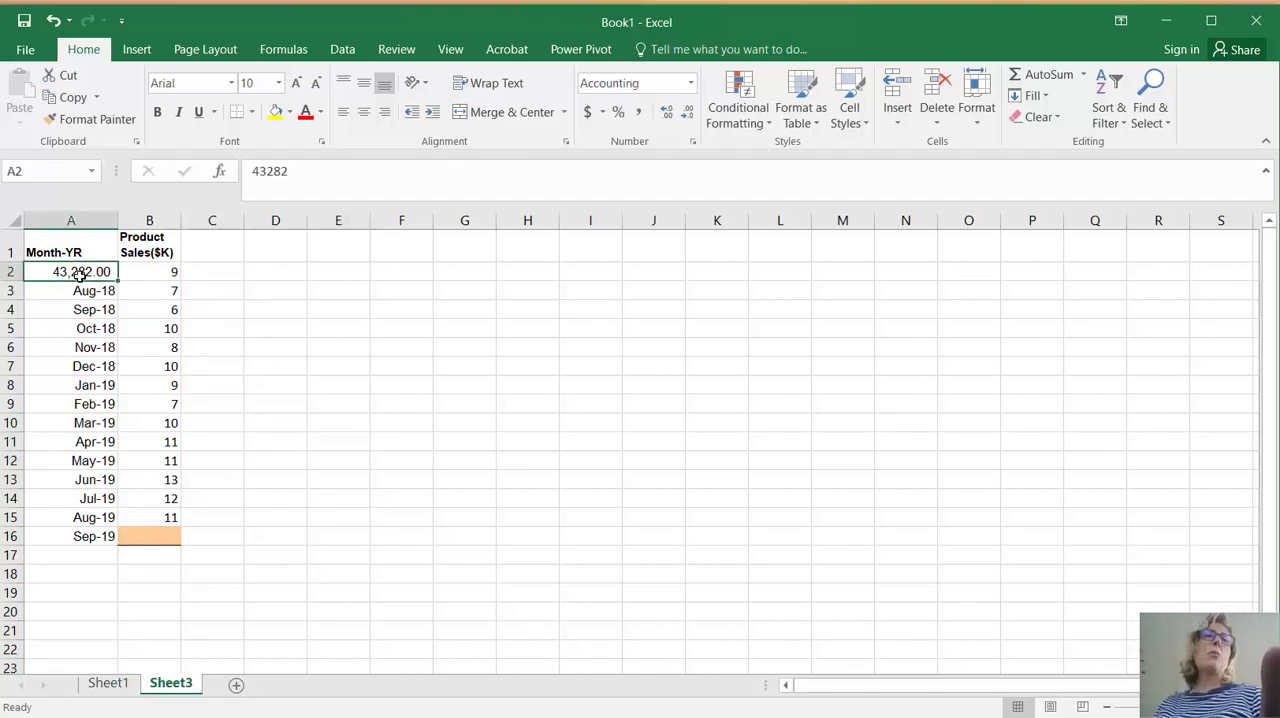
text(1)
key(Return)
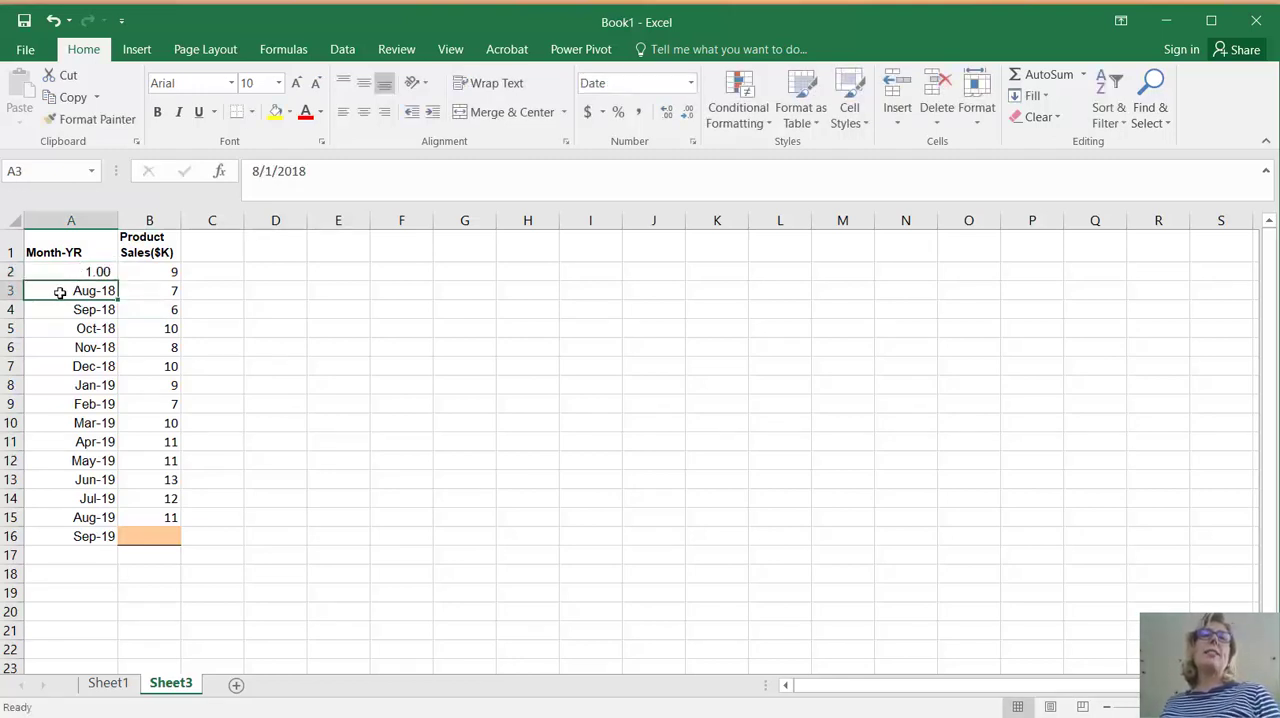
text(1)
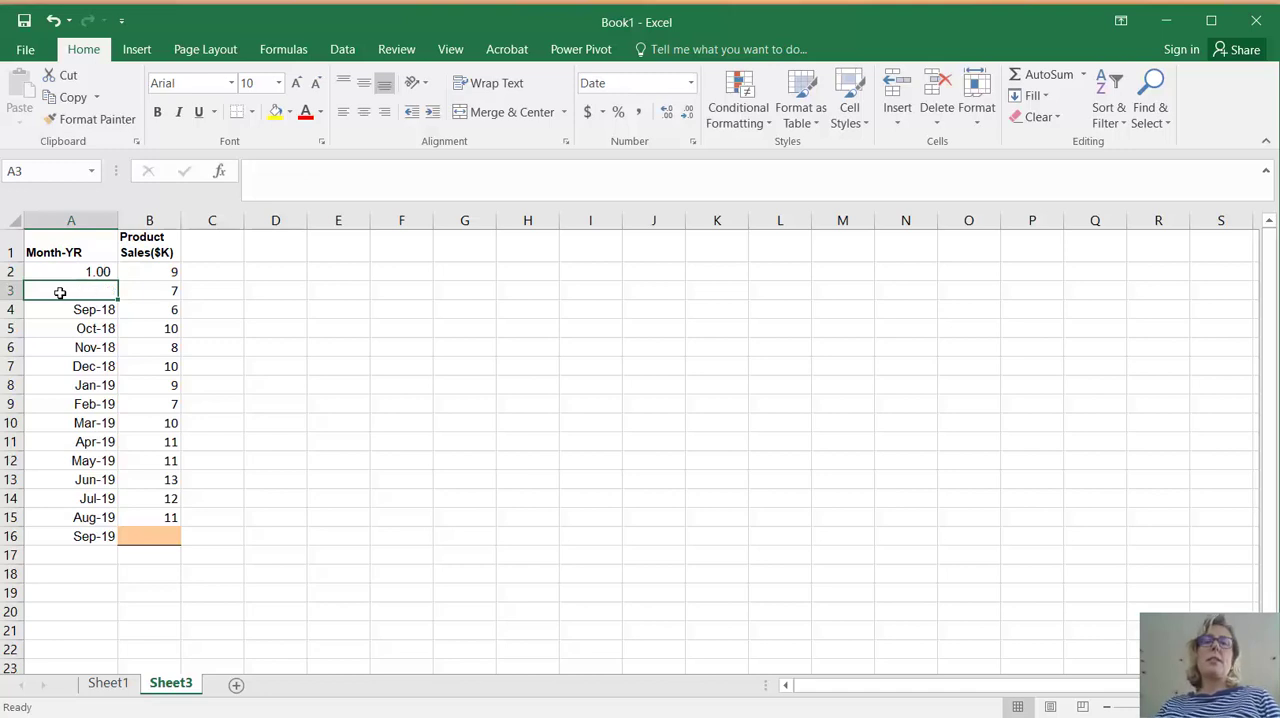
key(Return)
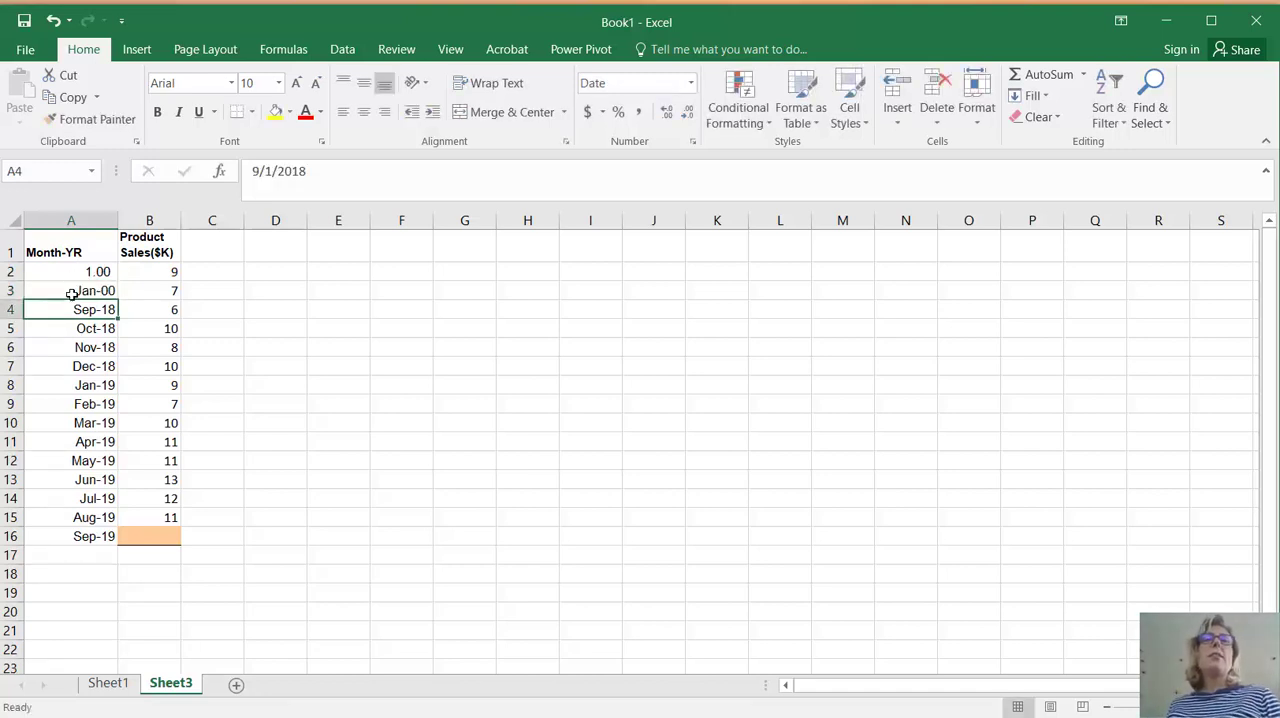
Widen column A further and apply the comma number format to cell A3
click(75, 290)
drag(117, 222, 164, 219)
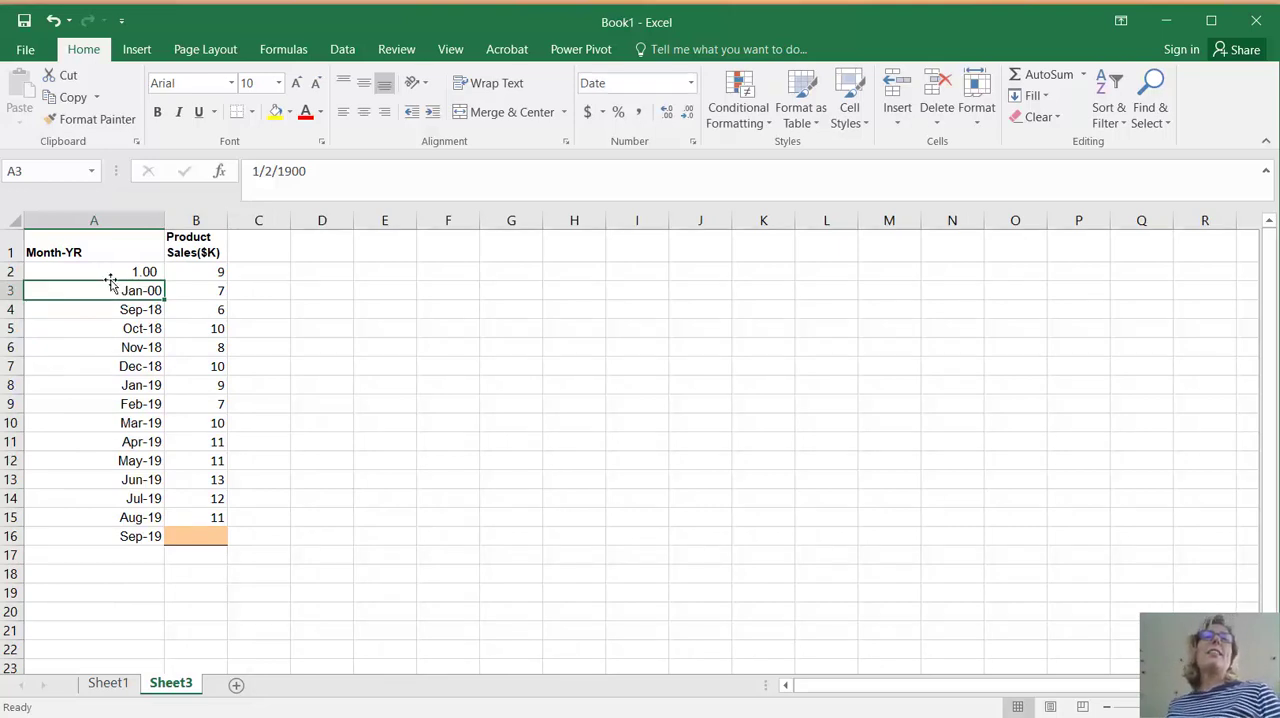
click(637, 112)
Show A2:A3 without decimals and fill the number series down to A16
drag(130, 270, 128, 286)
click(687, 117)
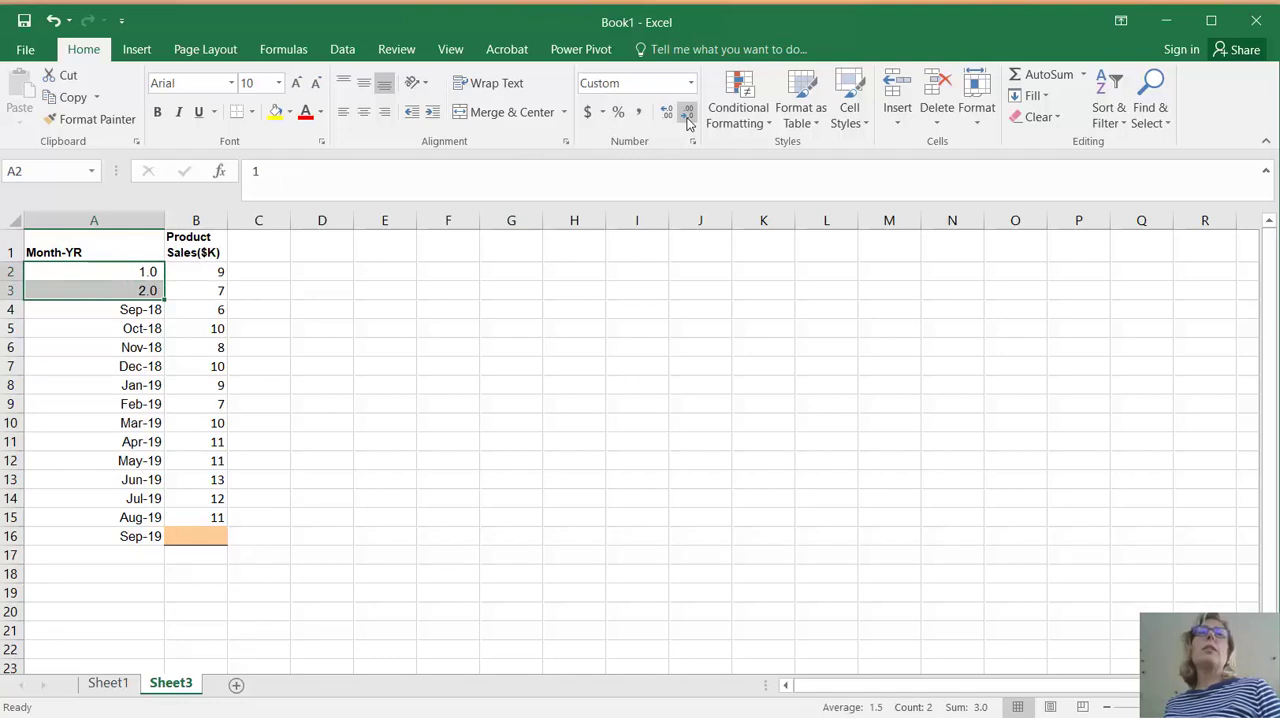
click(687, 117)
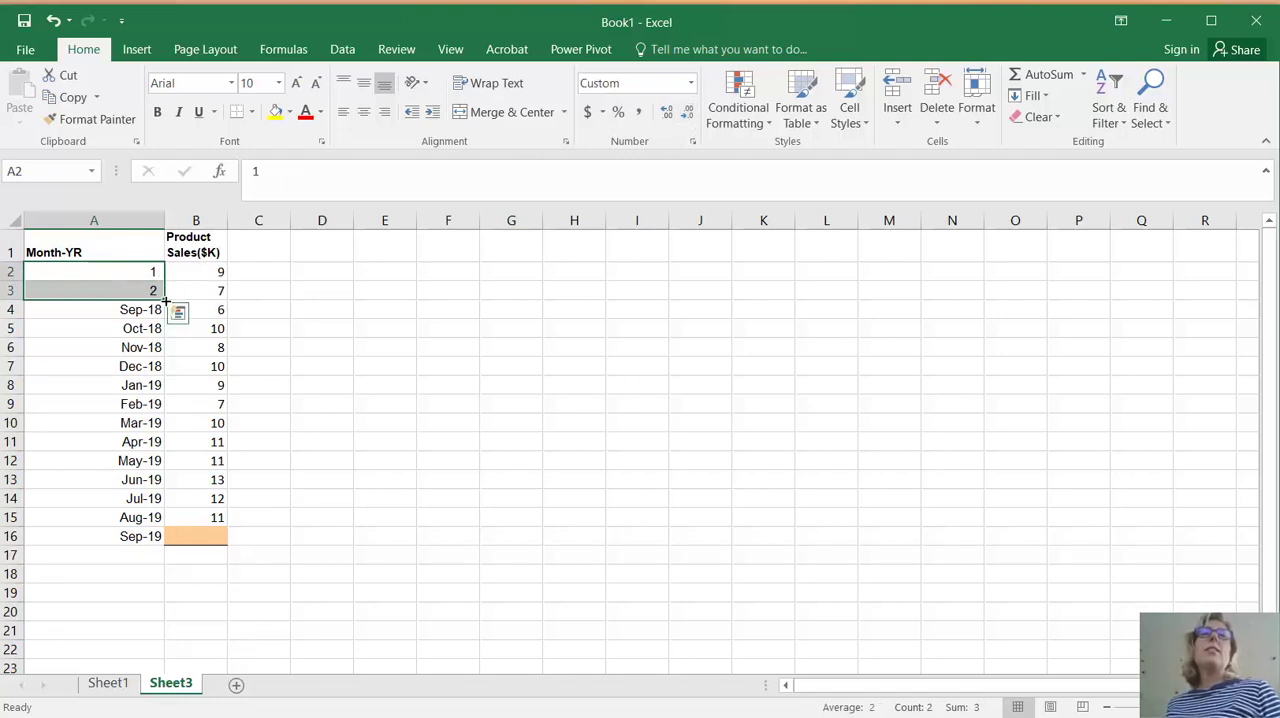
drag(162, 299, 158, 543)
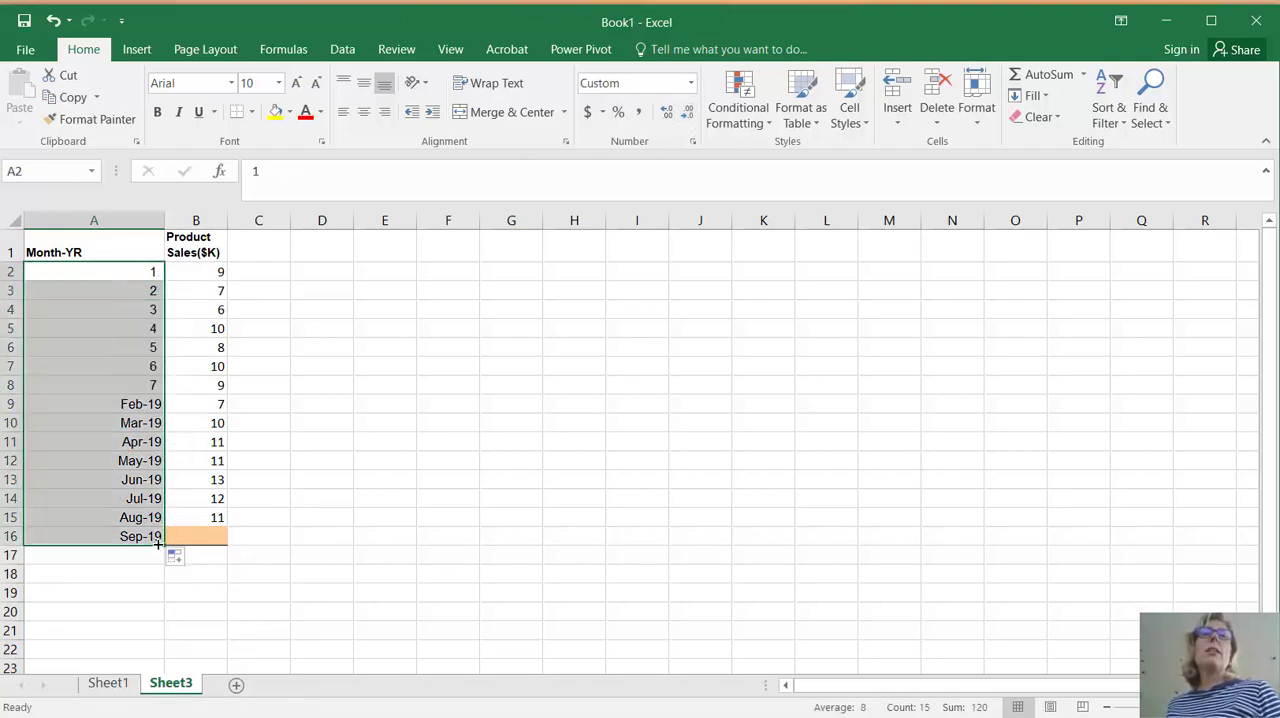
Change the header in A1 to "Month since June 2018"
click(53, 254)
text(Mo)
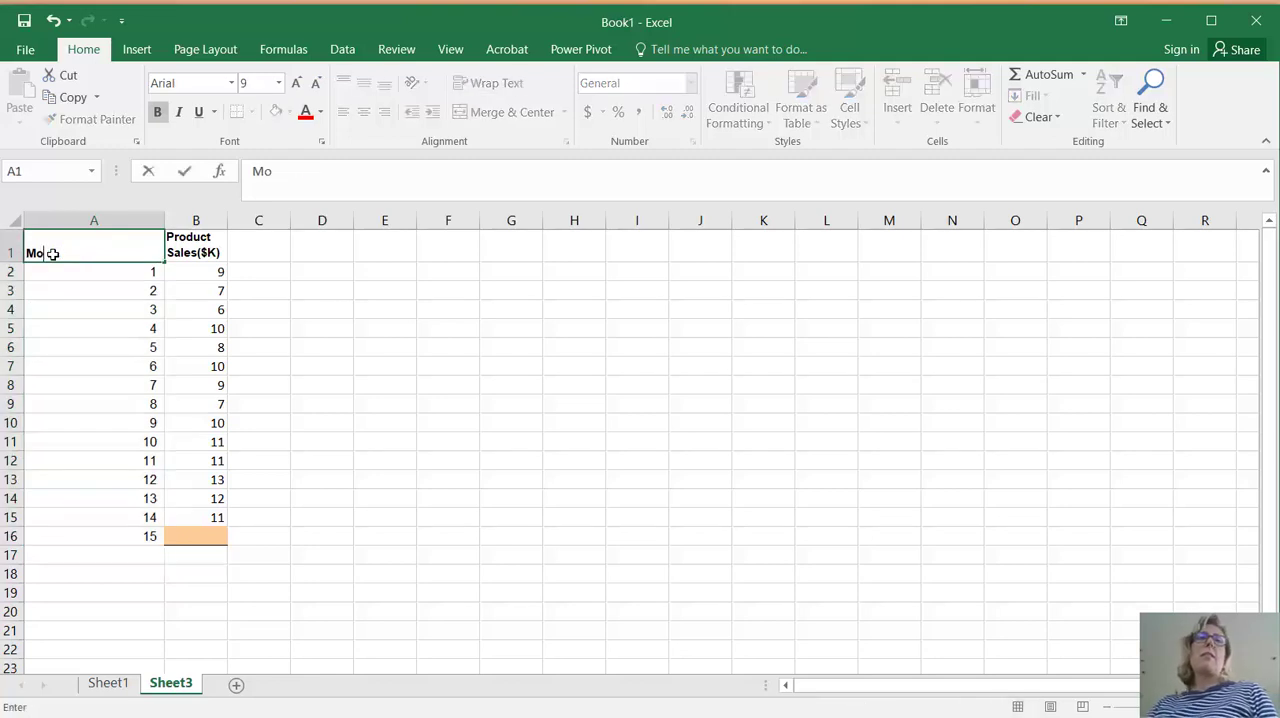
text(nths si)
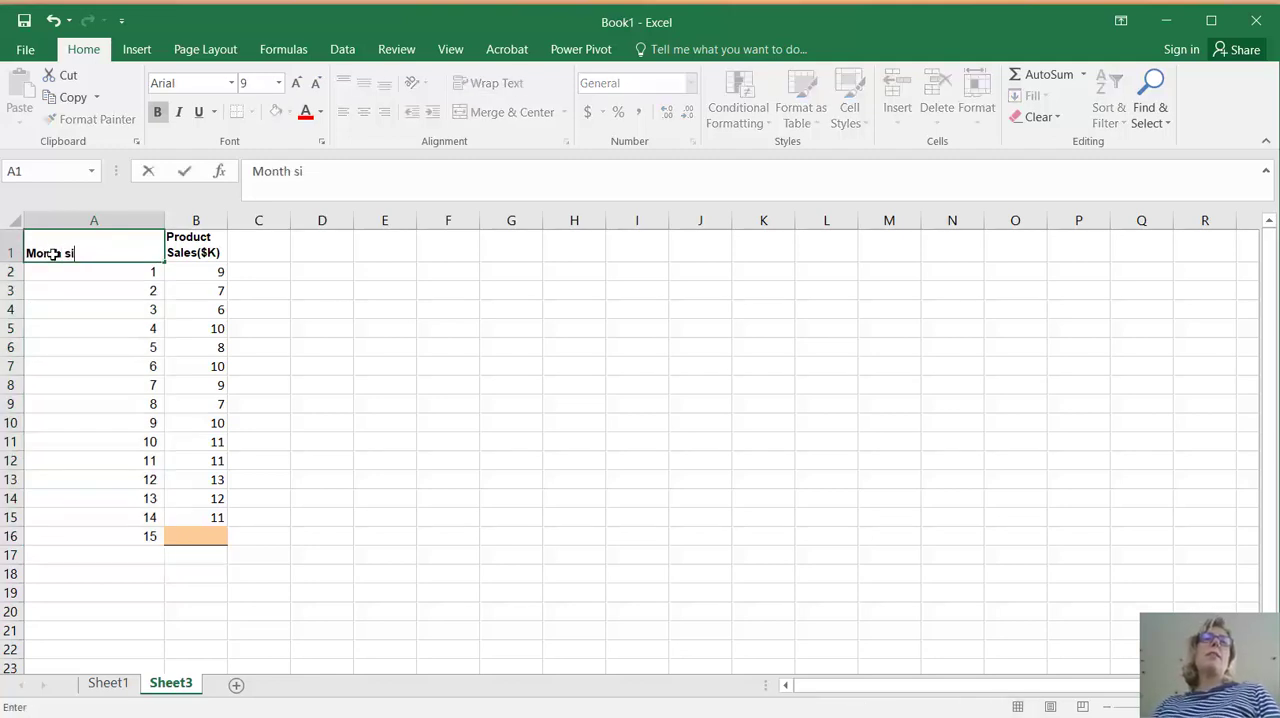
text(nce June)
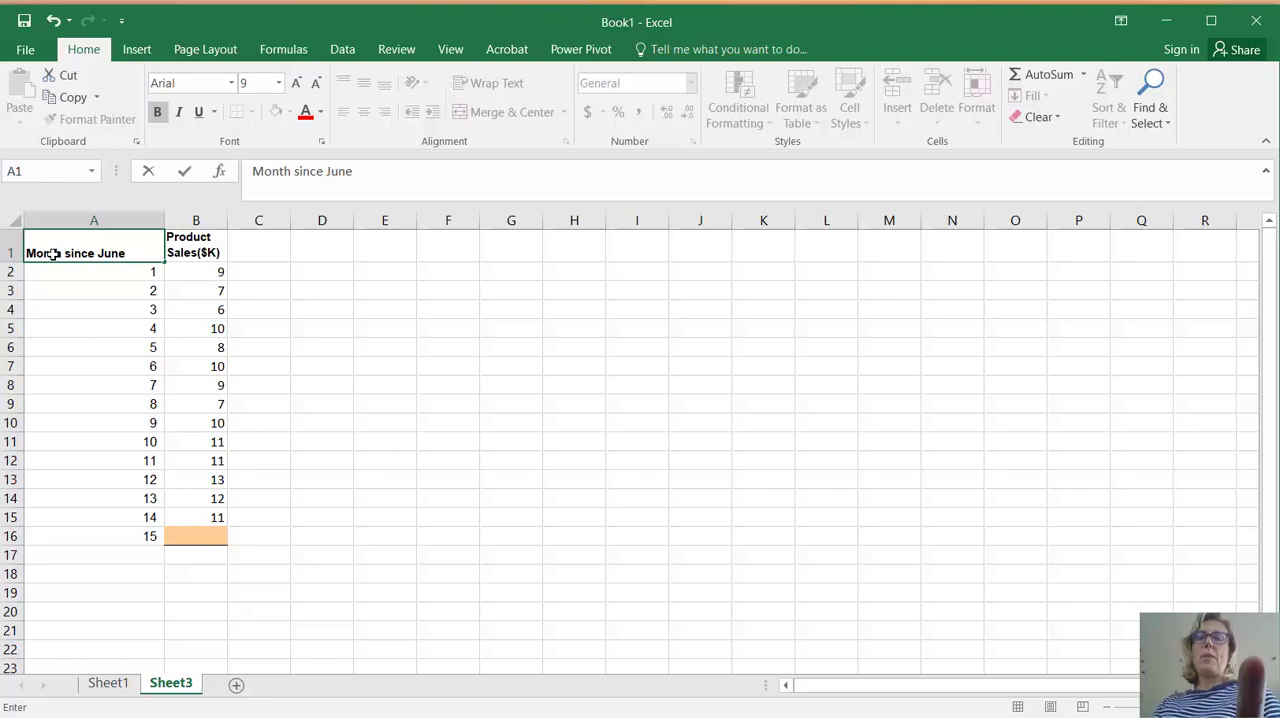
text( 2018)
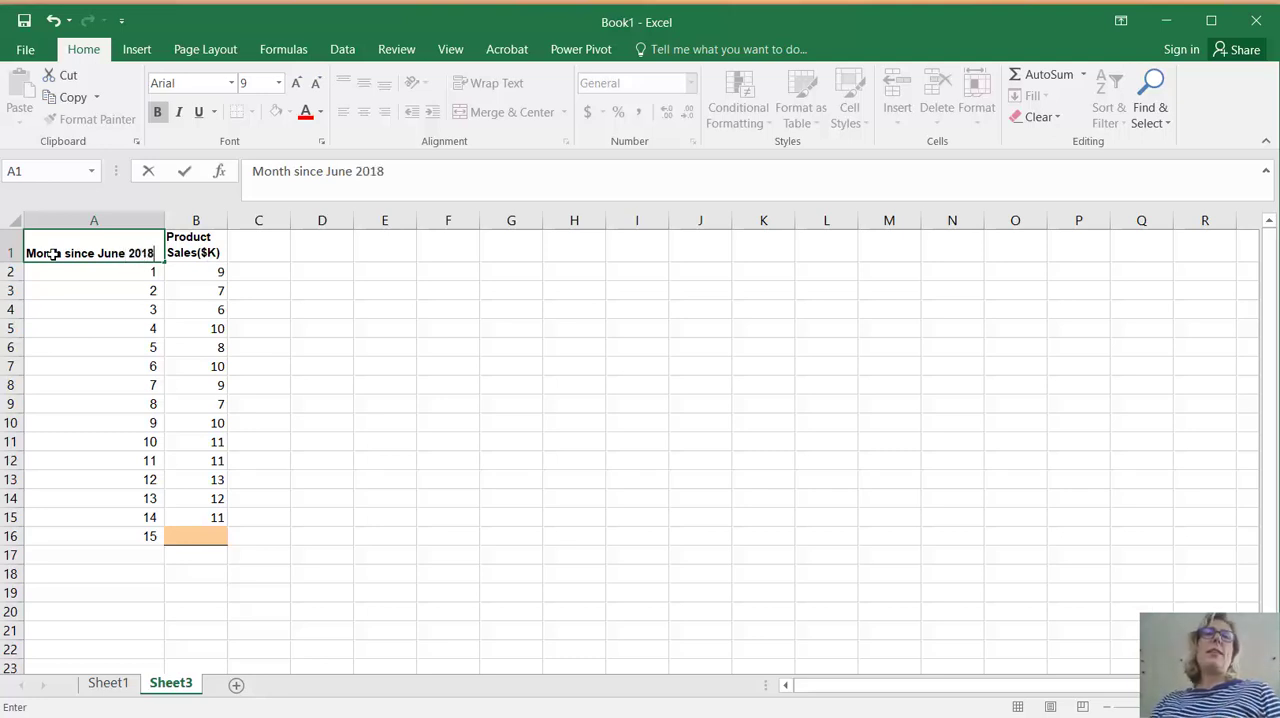
key(Return)
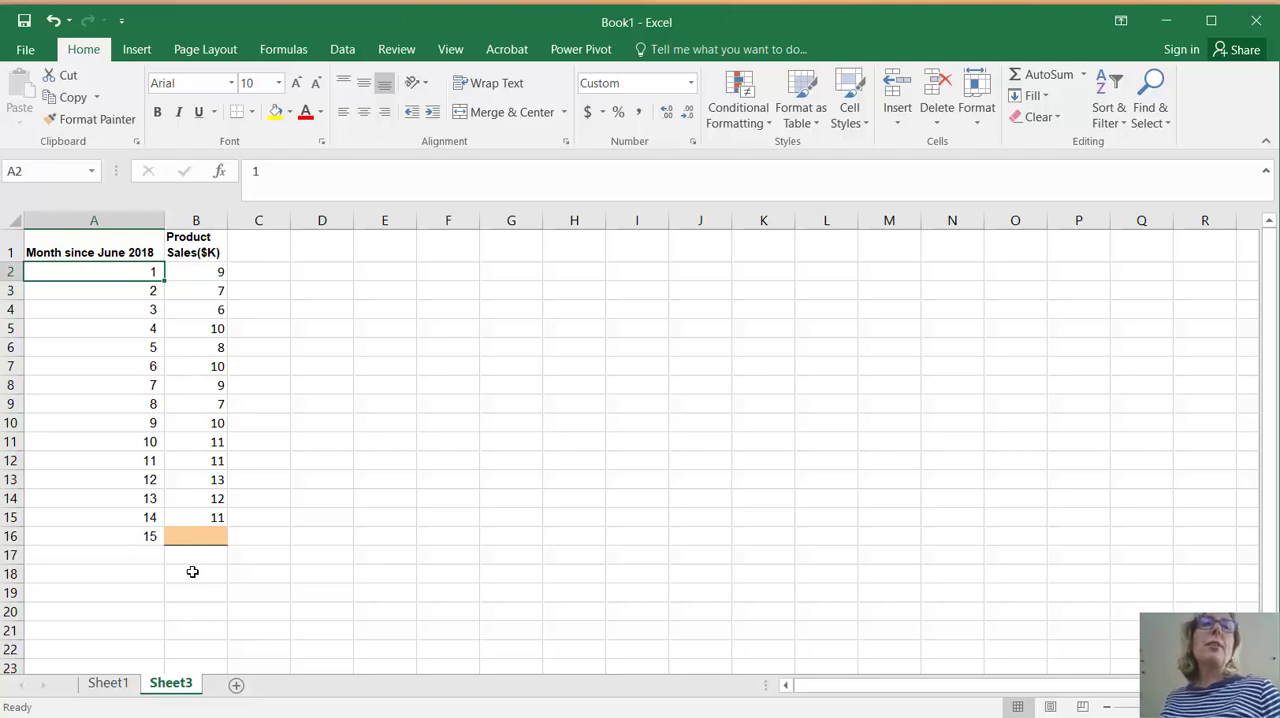
Insert a markers-only scatter chart of product sales against month number from A1:B15
drag(214, 517, 61, 245)
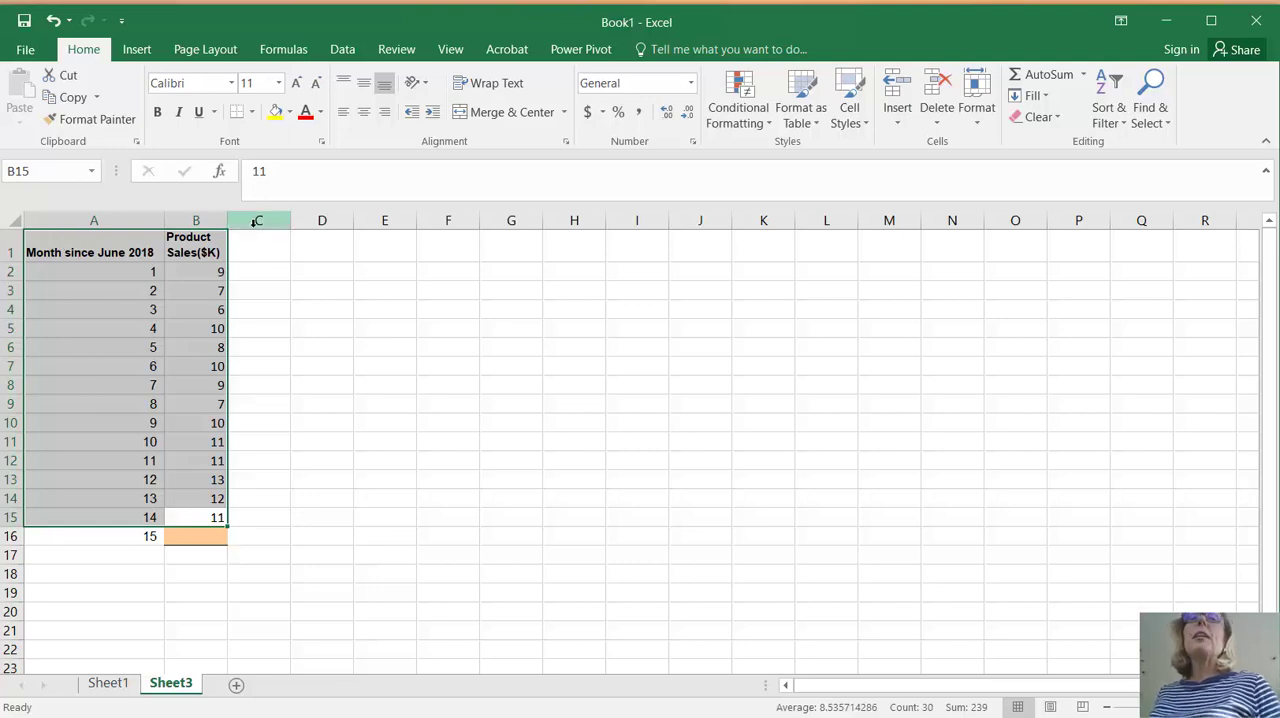
click(138, 50)
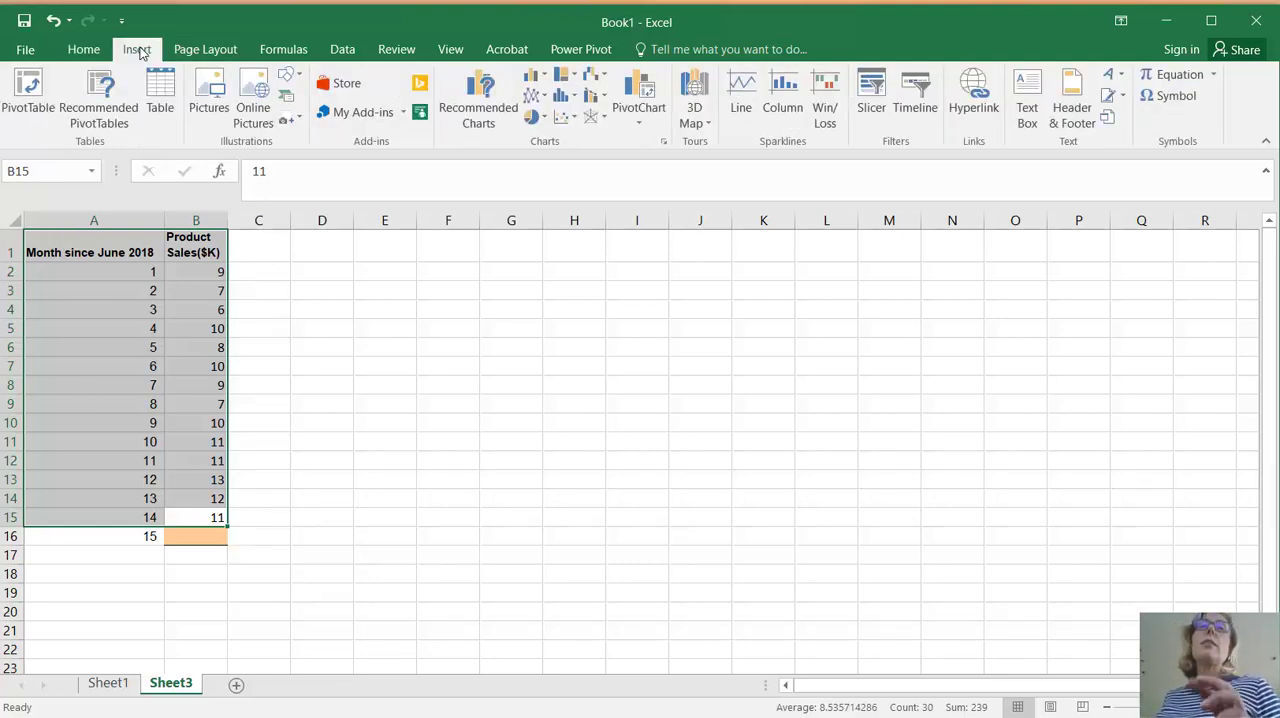
click(560, 118)
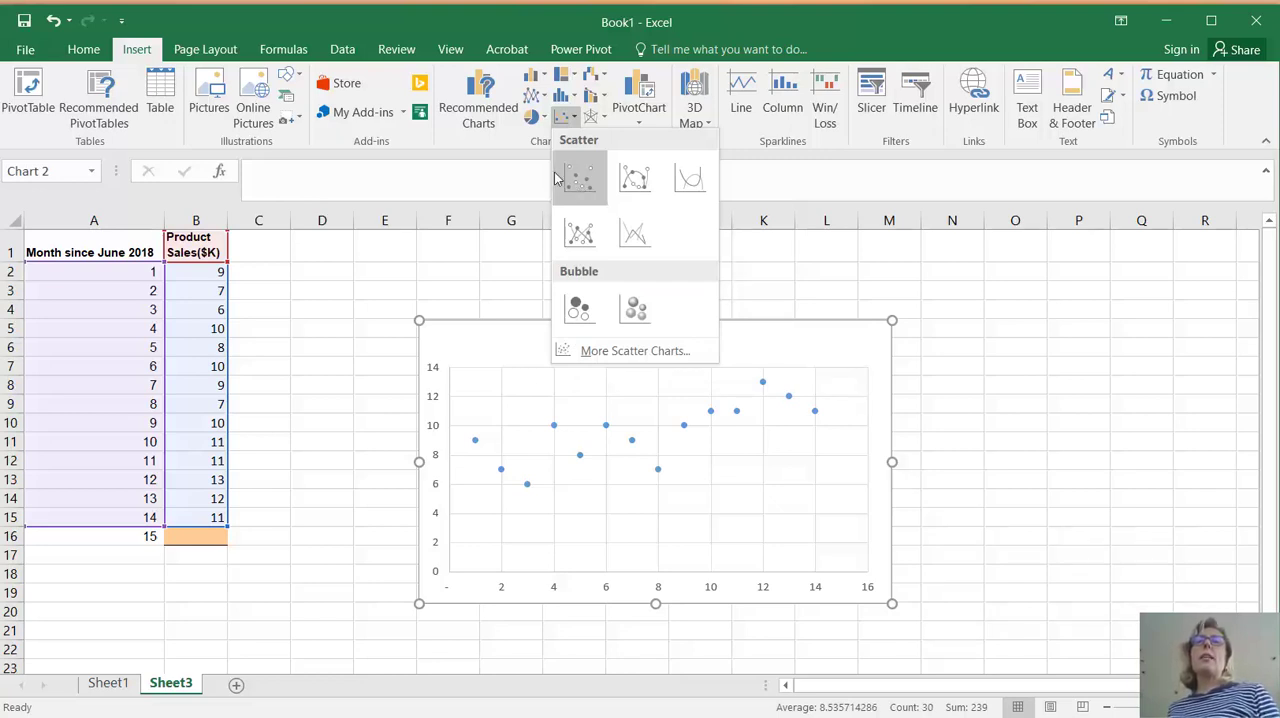
click(580, 180)
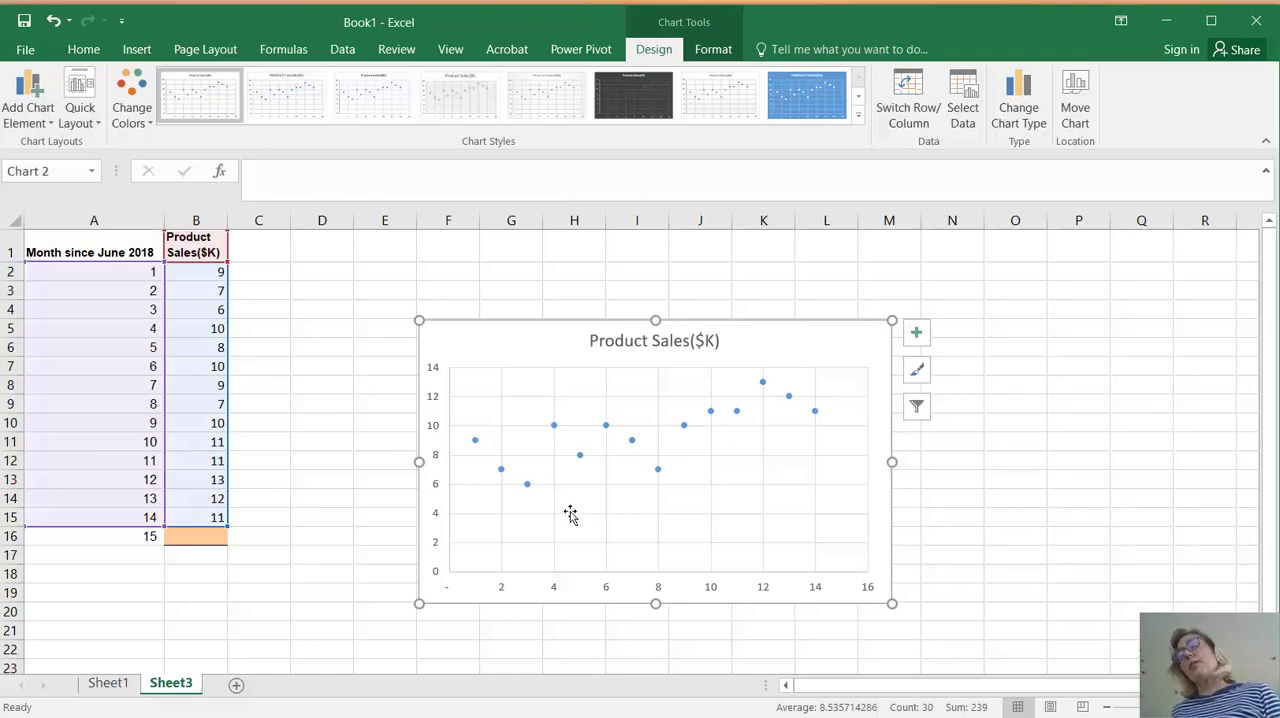
Add a linear trendline to the scatter chart and display its equation and R-squared value on the chart
click(24, 110)
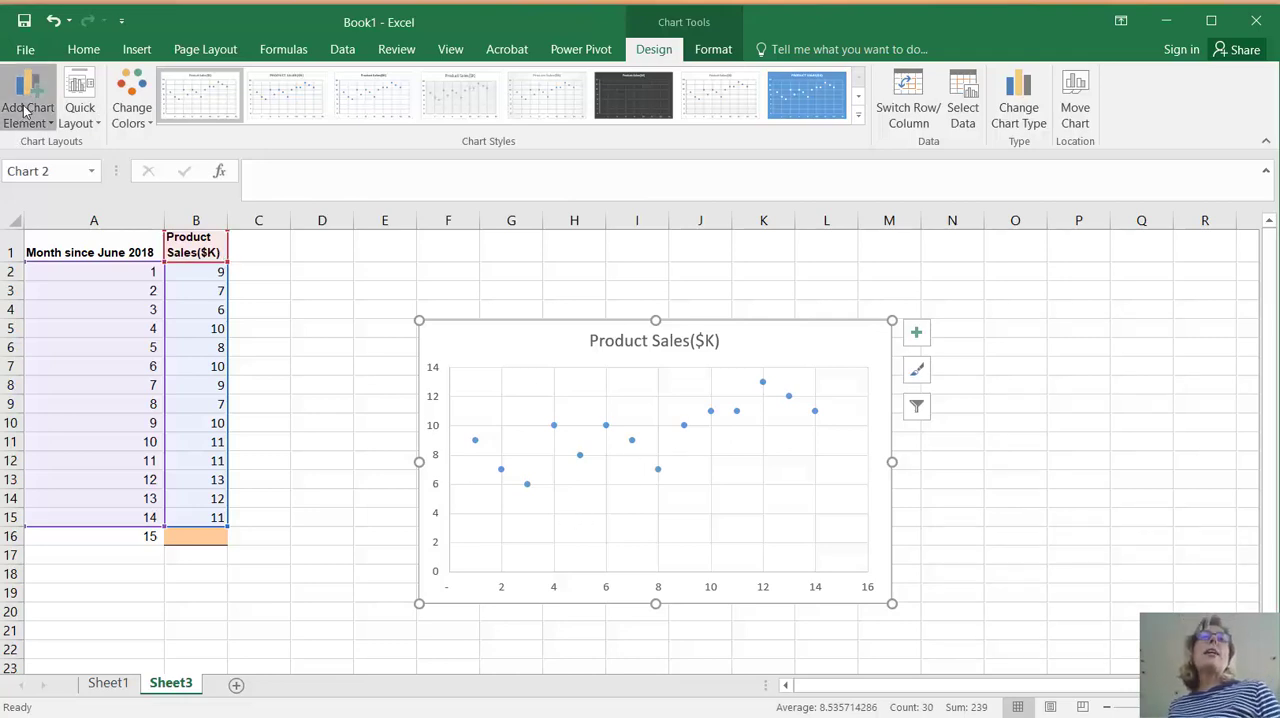
mouse_move(64, 362)
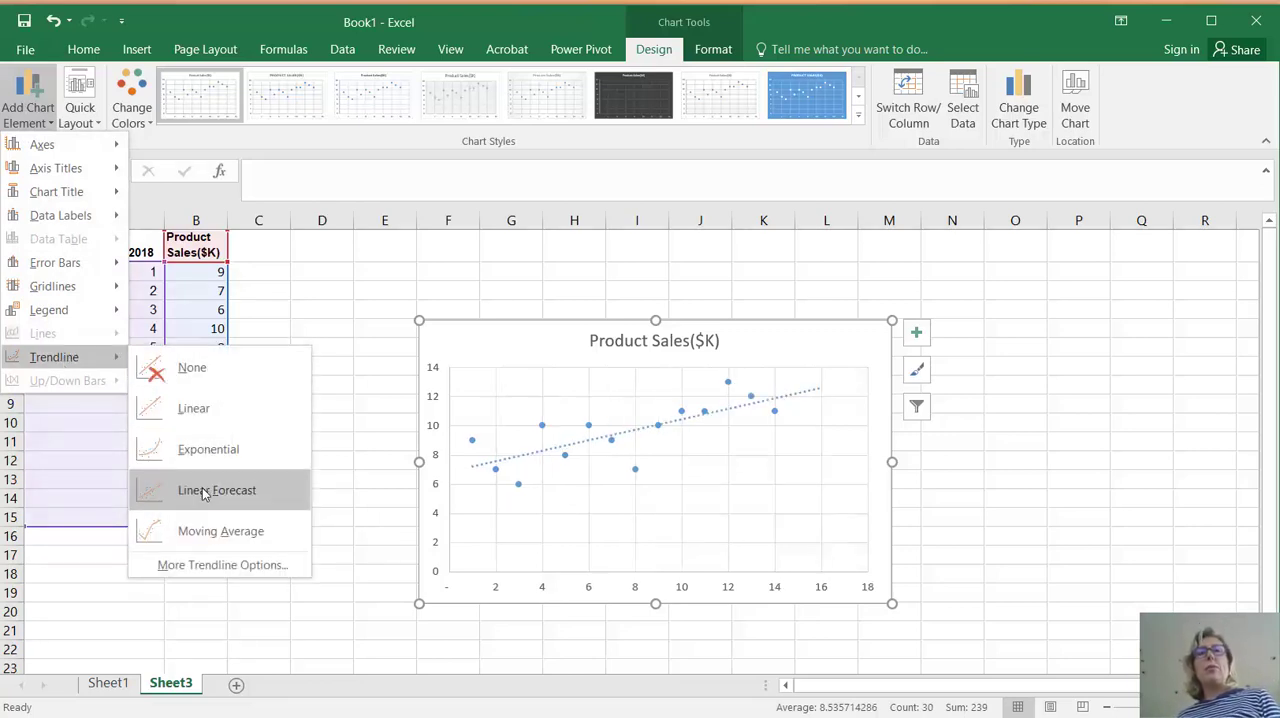
click(205, 566)
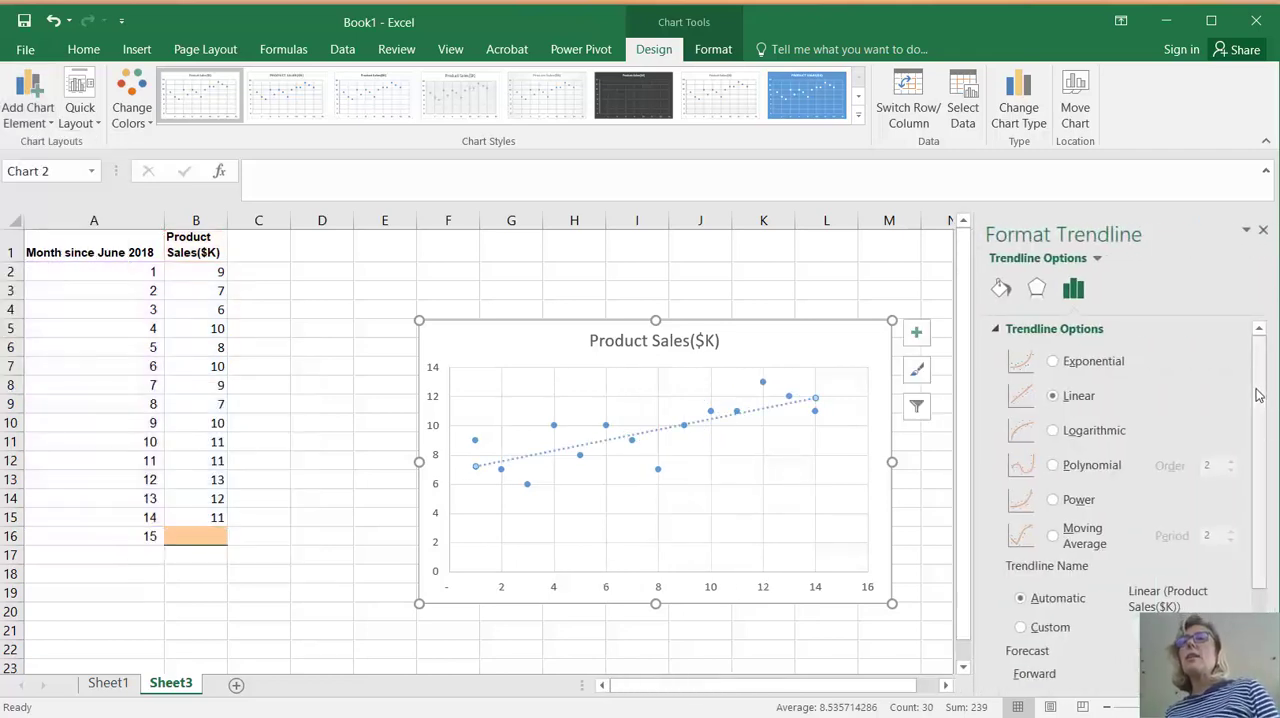
scroll(1259, 392, down, 1)
scroll(1259, 392, down, 3)
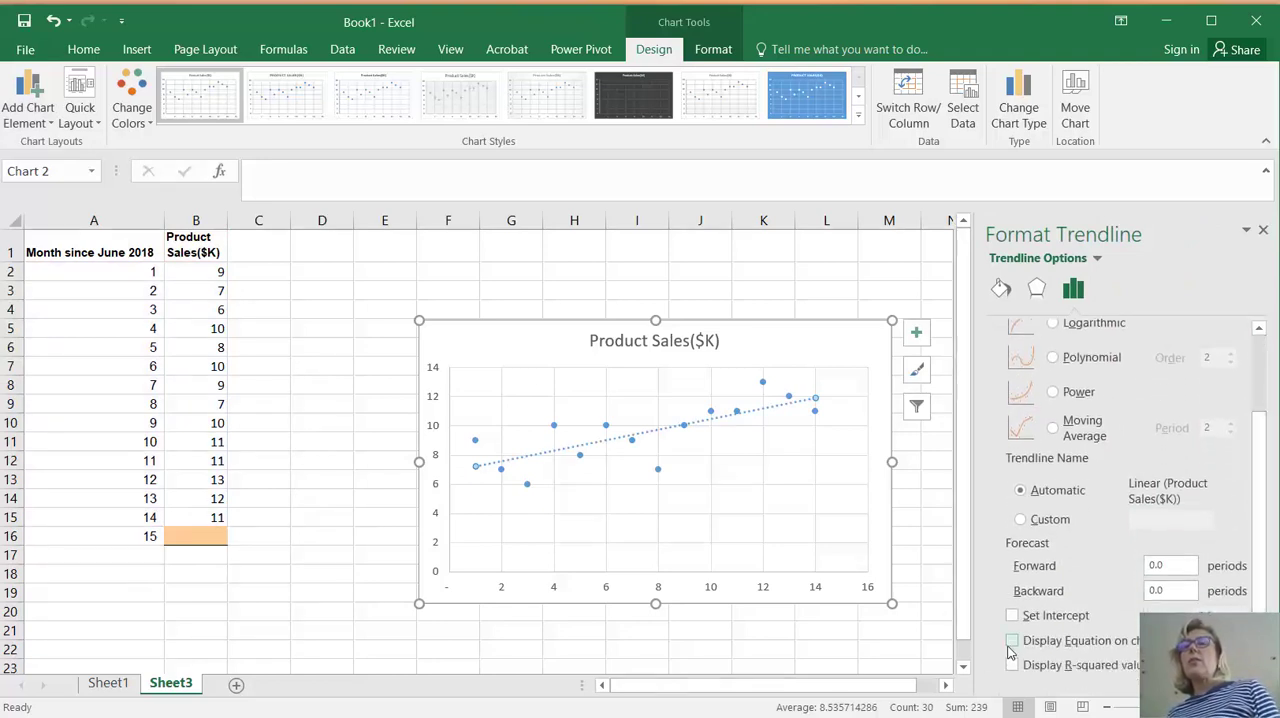
click(1012, 641)
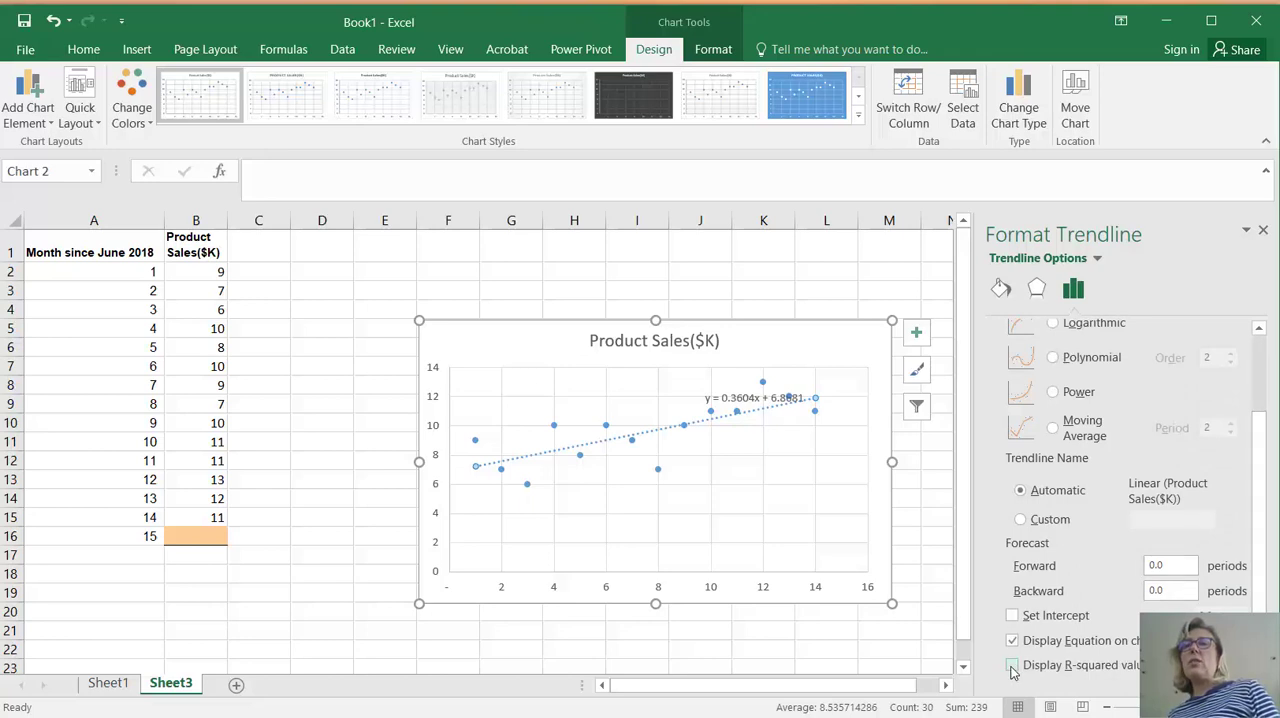
click(1012, 666)
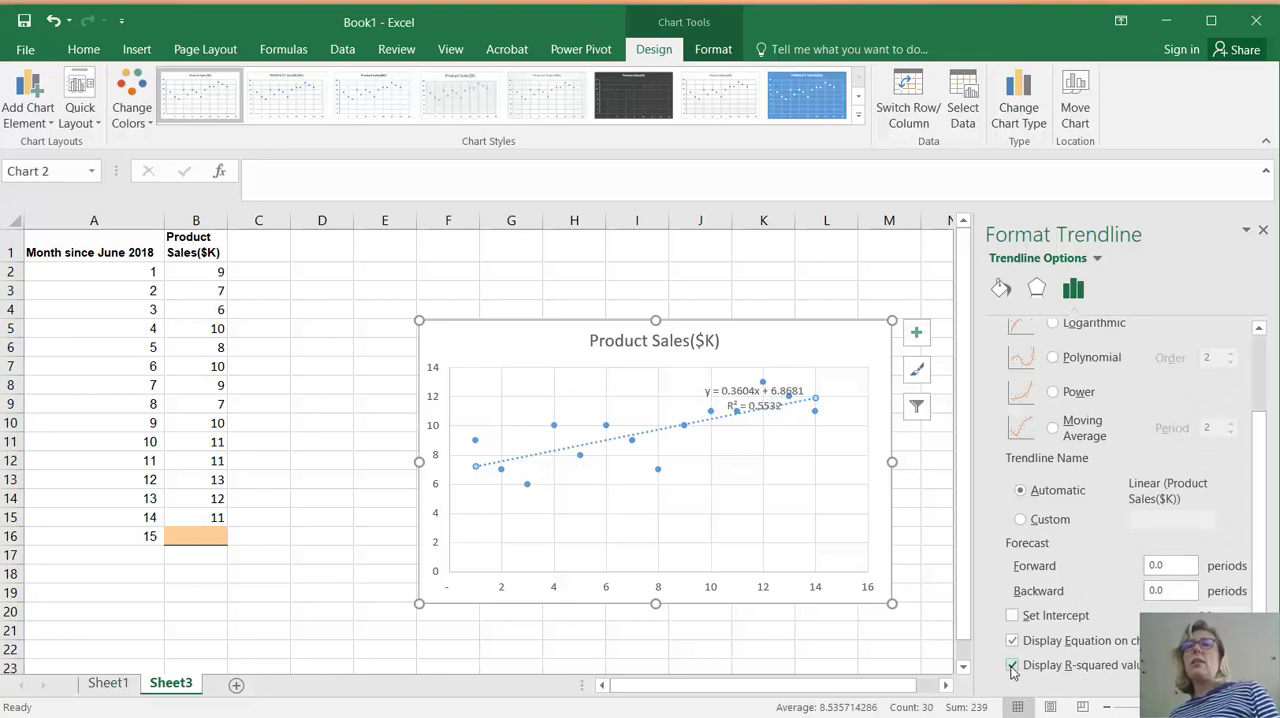
Move the trendline equation label off the data points to the empty area below the line
click(708, 390)
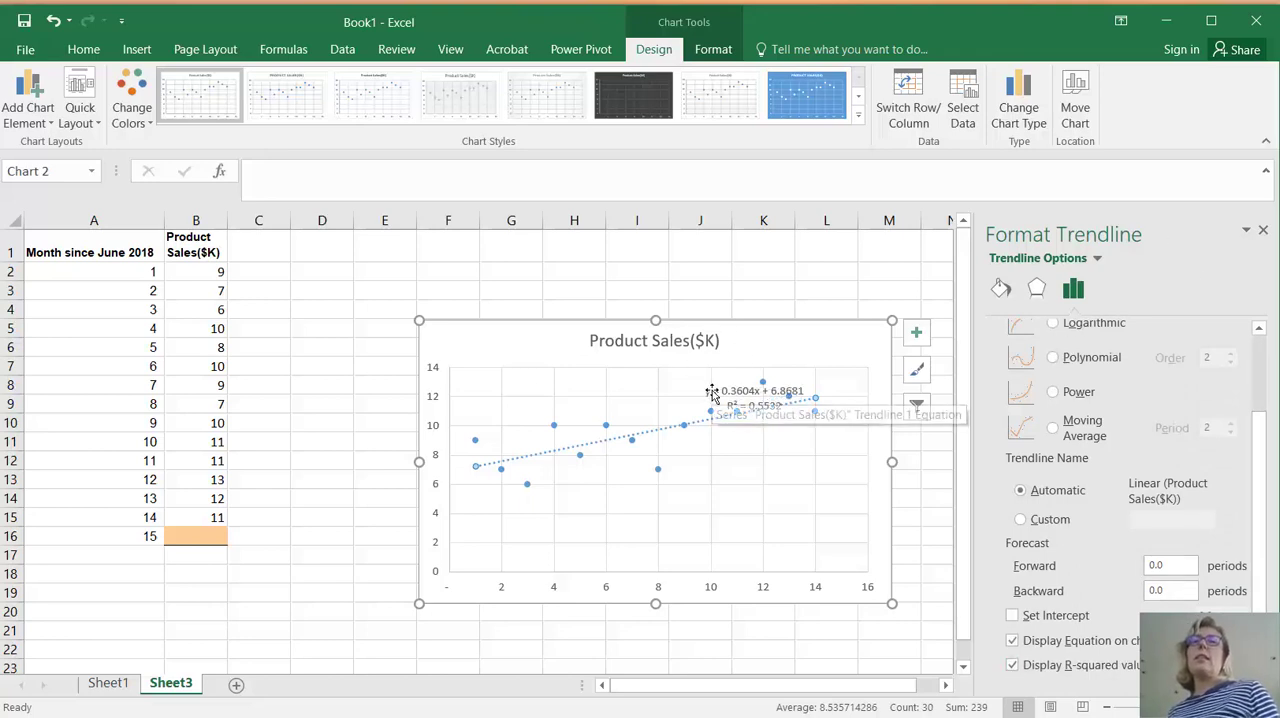
drag(711, 391, 721, 455)
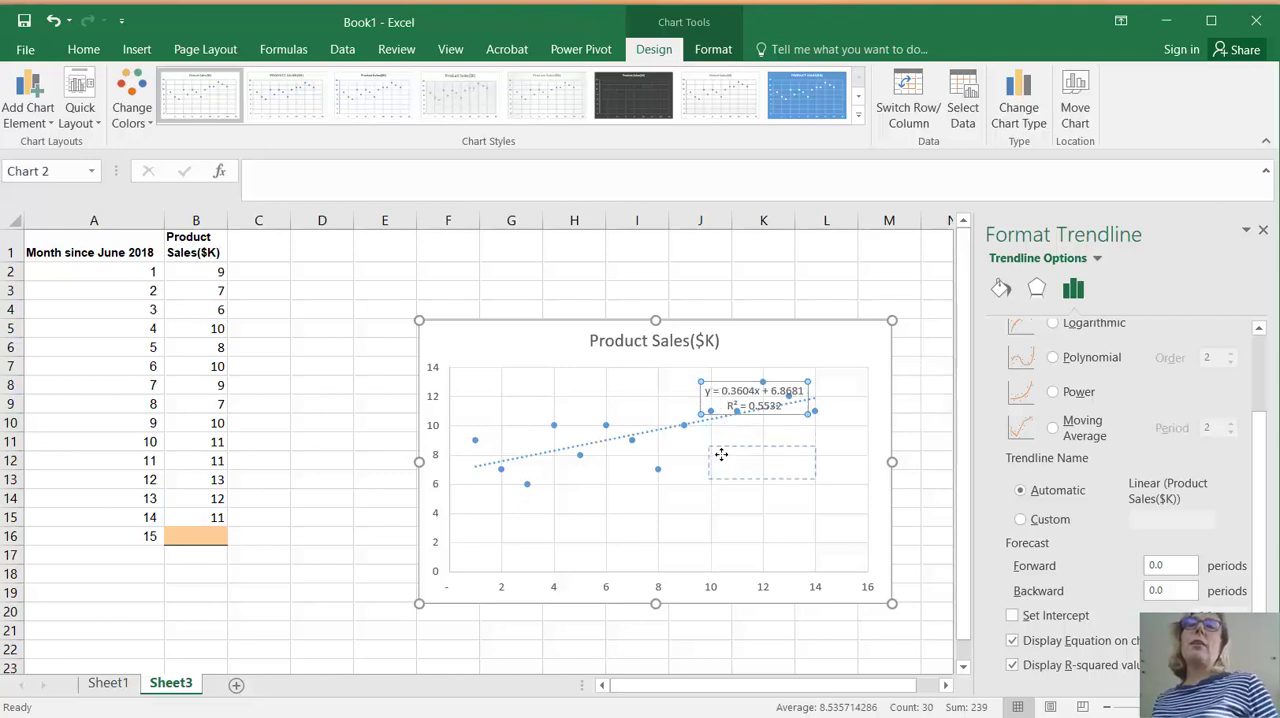
drag(721, 455, 721, 454)
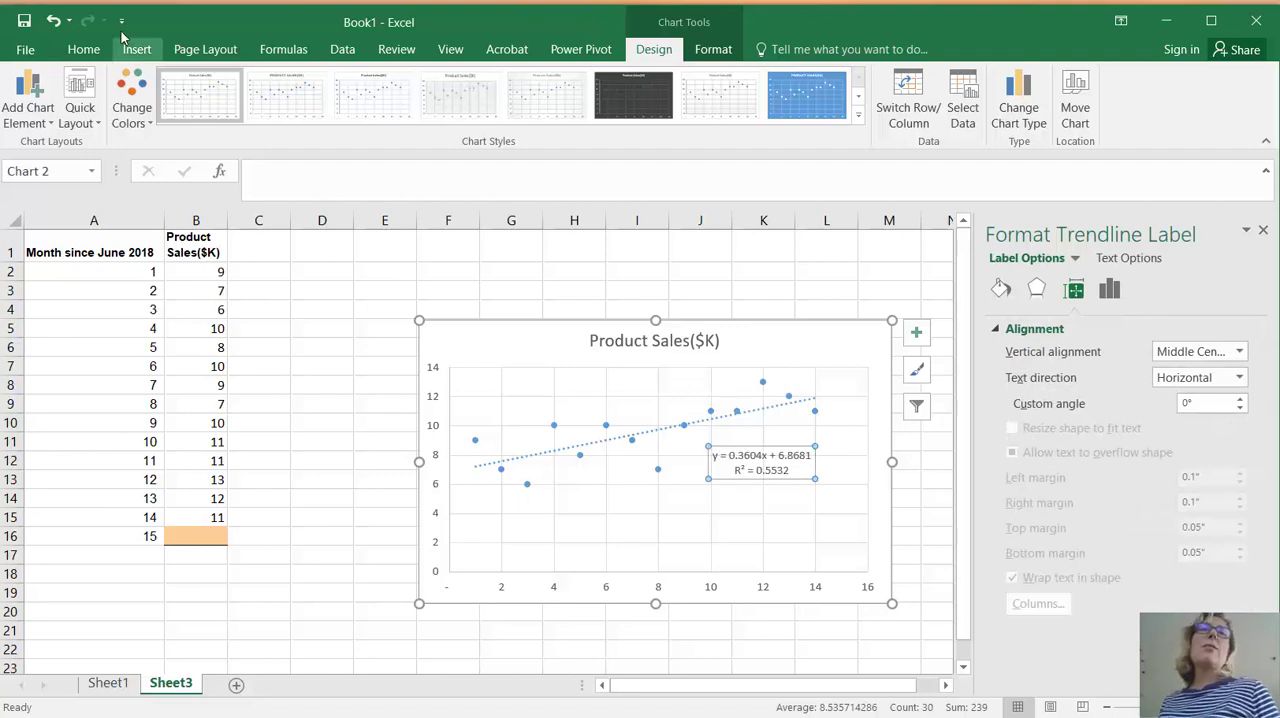
Enlarge the trendline equation label's text to font size 14
click(83, 49)
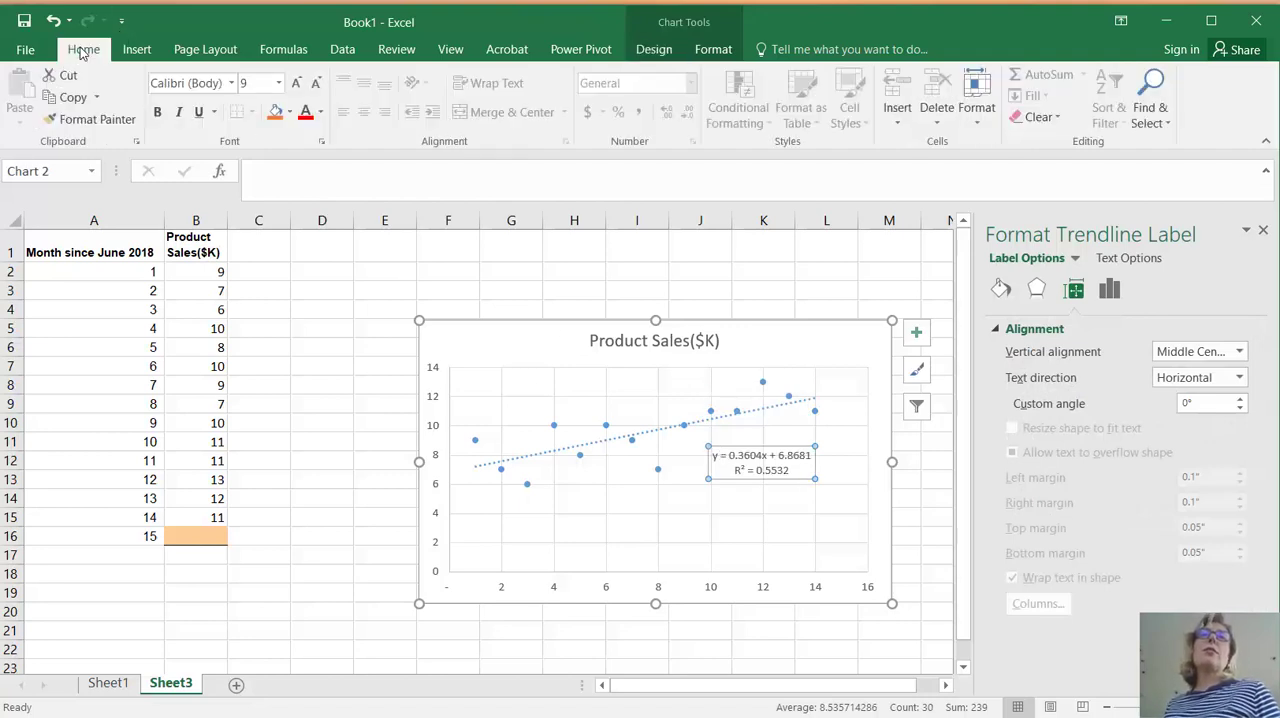
click(296, 85)
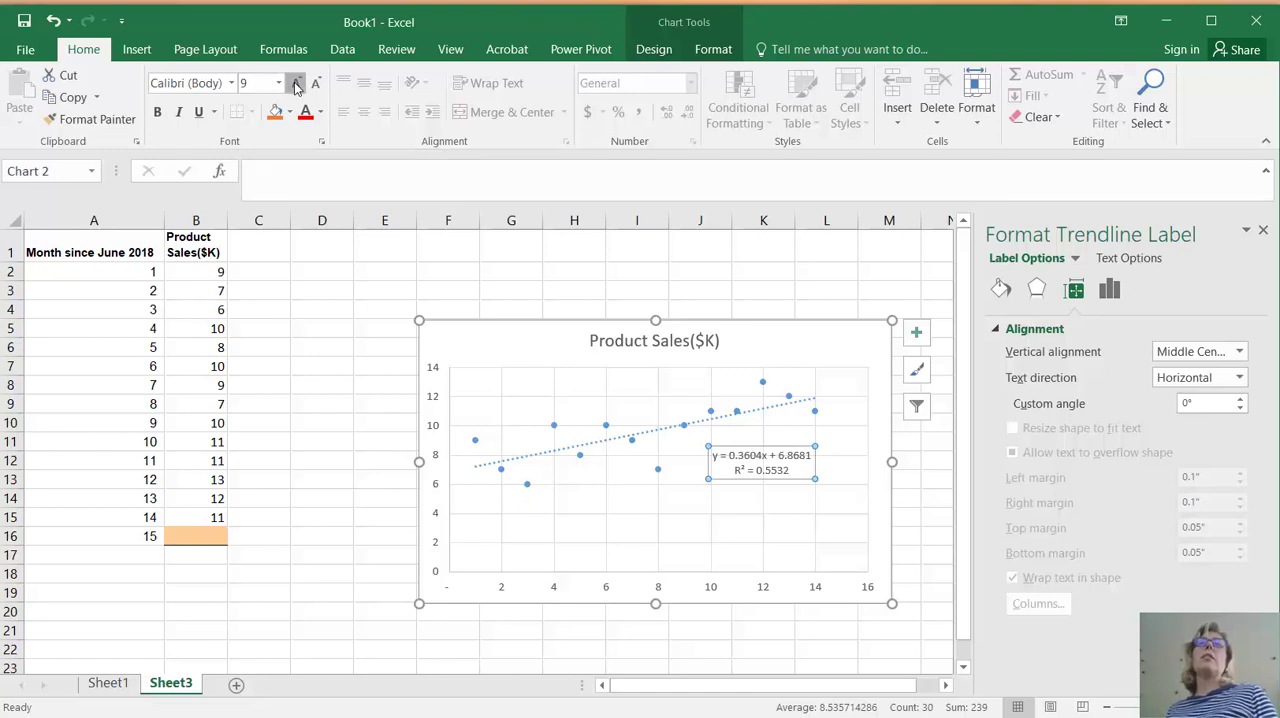
click(296, 85)
click(296, 85)
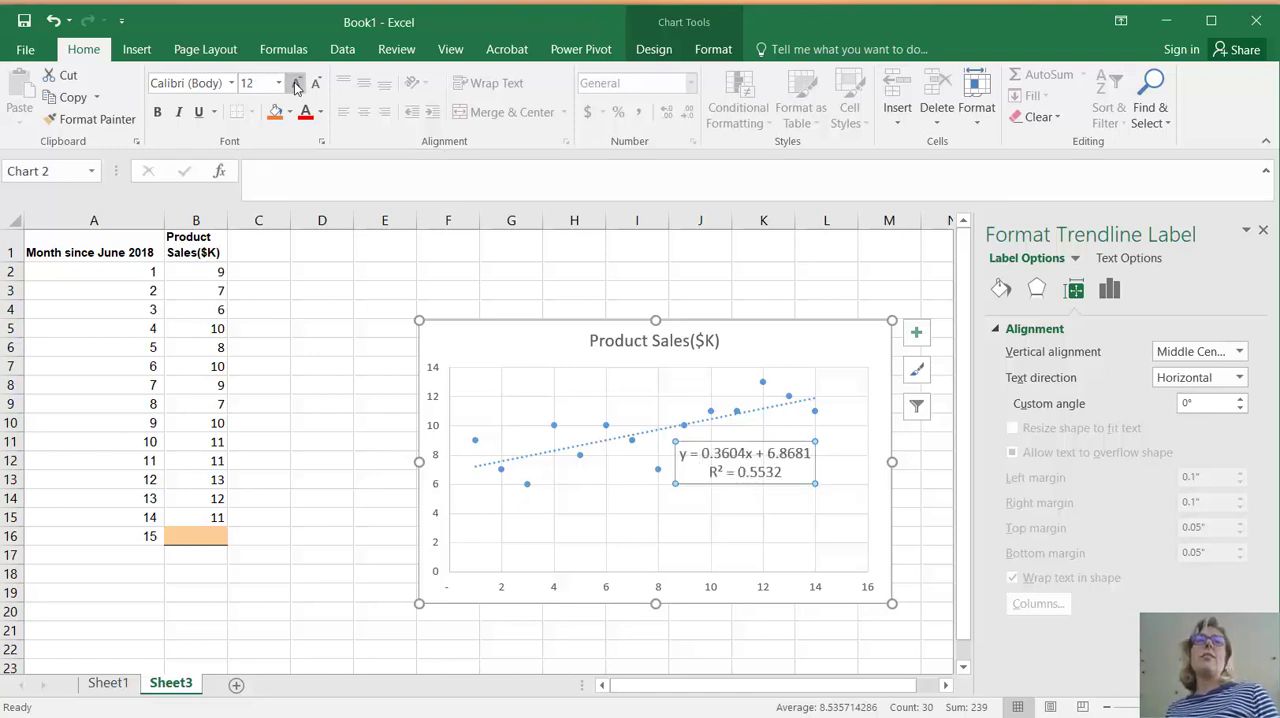
click(296, 85)
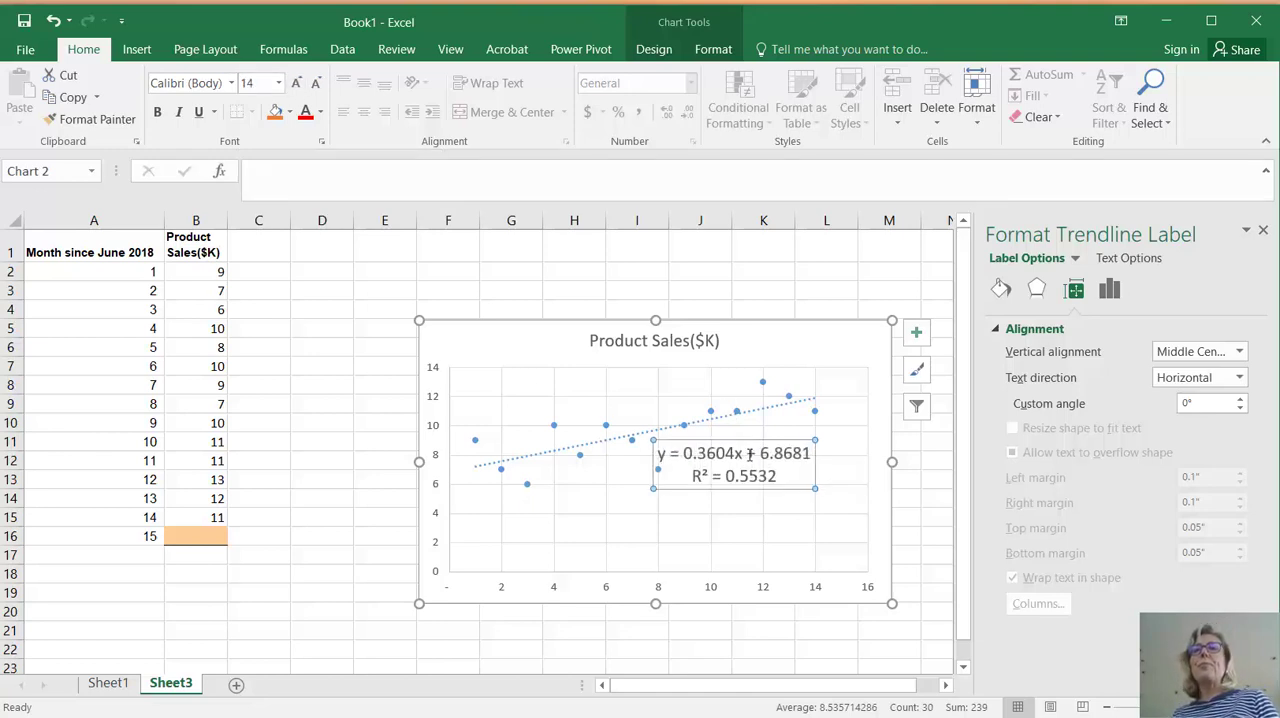
Shift the enlarged equation label slightly to the right so it clears the nearby data point, and deselect the chart
double_click(752, 452)
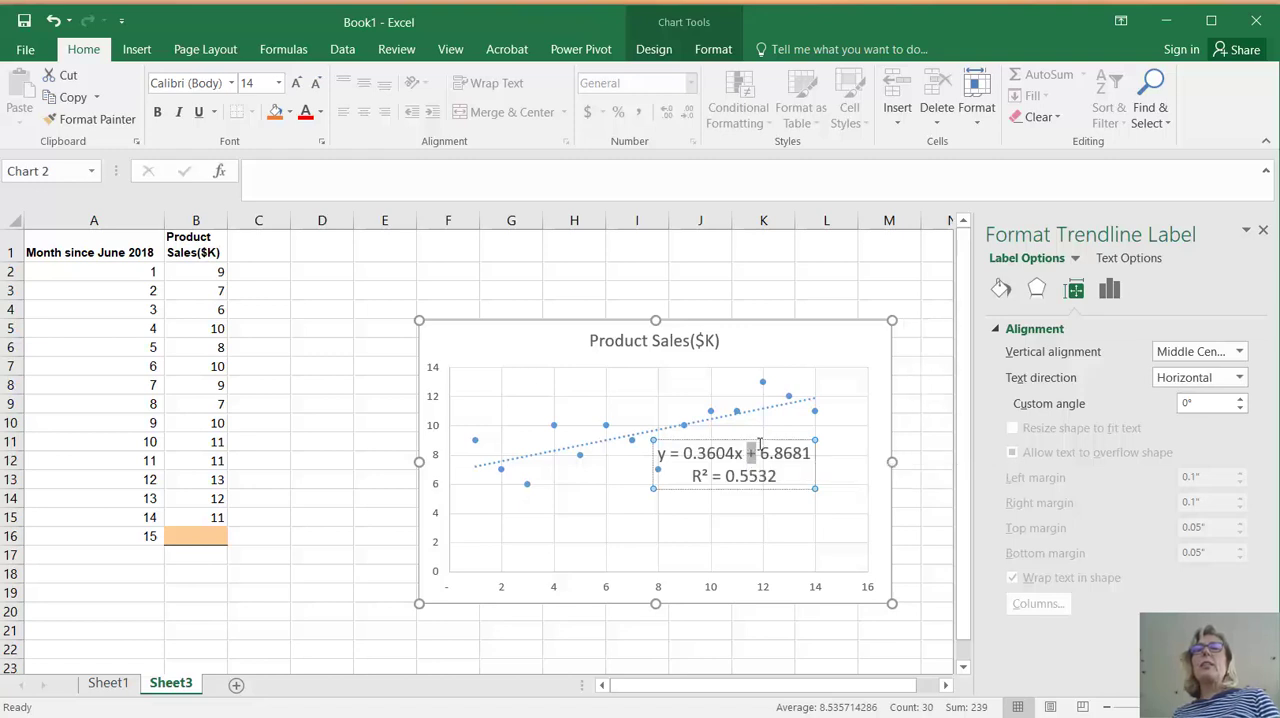
click(566, 269)
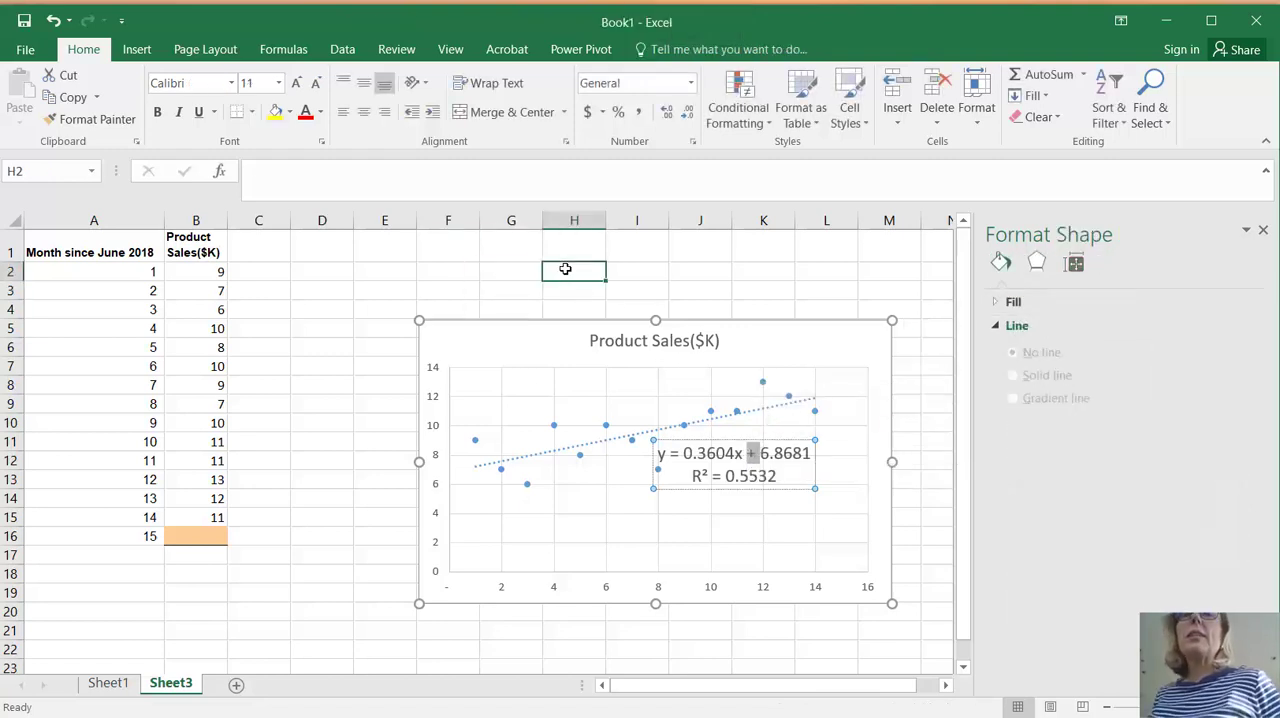
click(716, 444)
drag(716, 444, 754, 443)
click(600, 289)
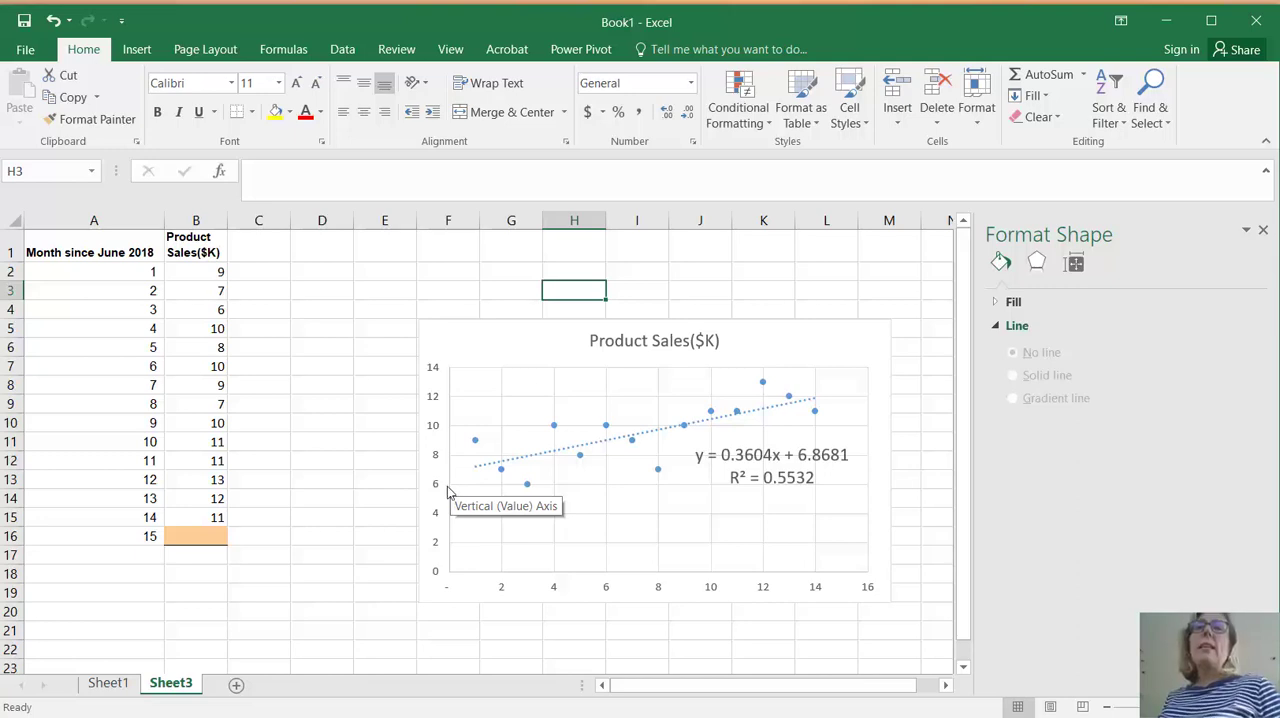
Extend the chart title to read "Product Sales($K) given Month (June 2018 = month 0)"
click(628, 340)
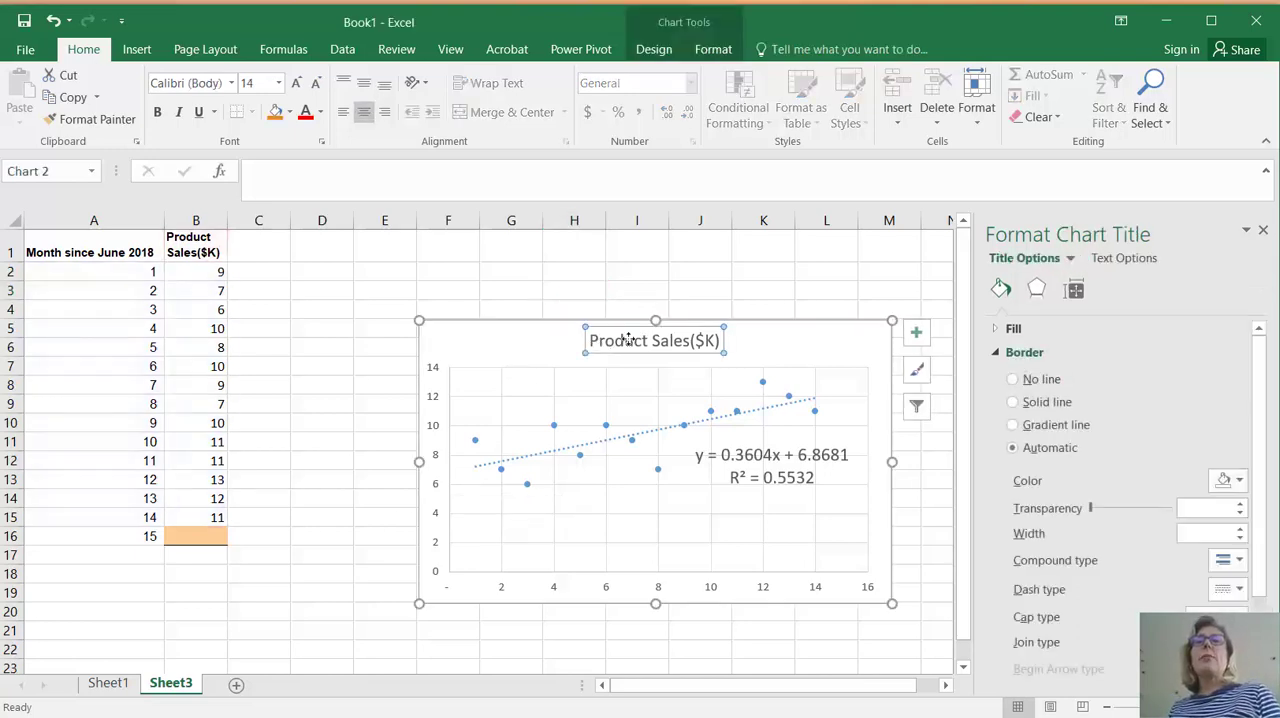
click(718, 341)
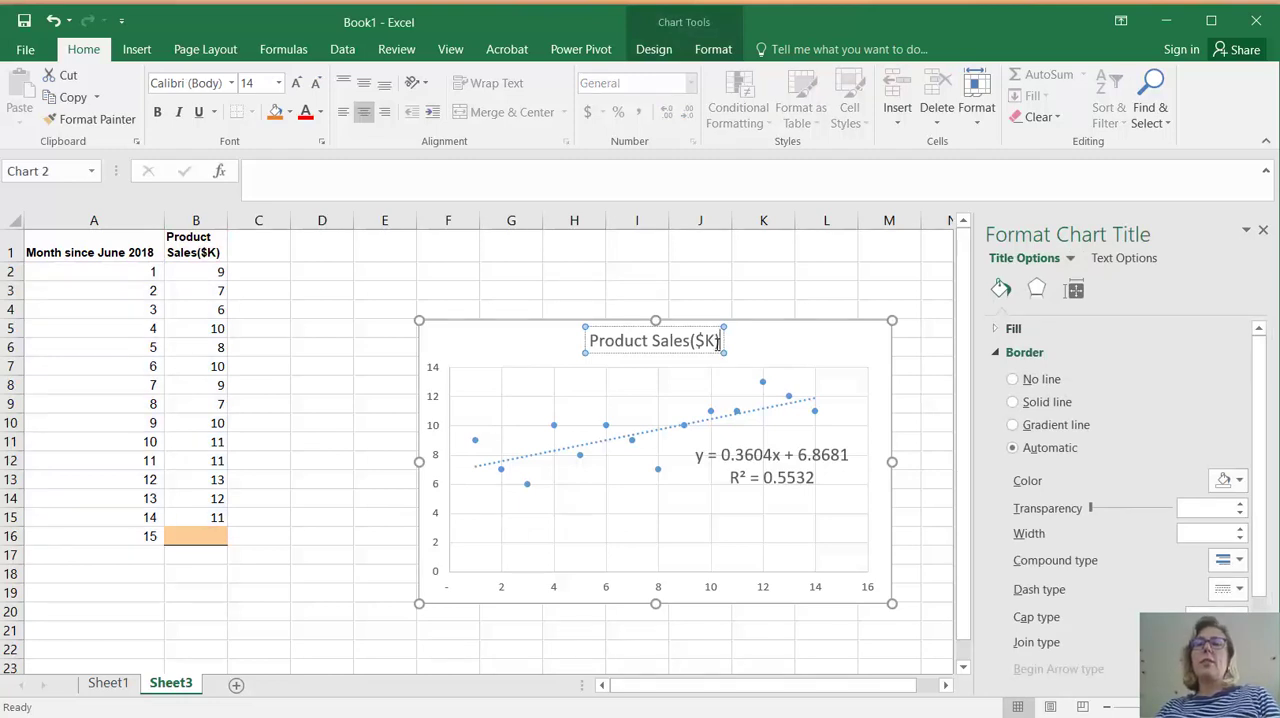
text(given Month)
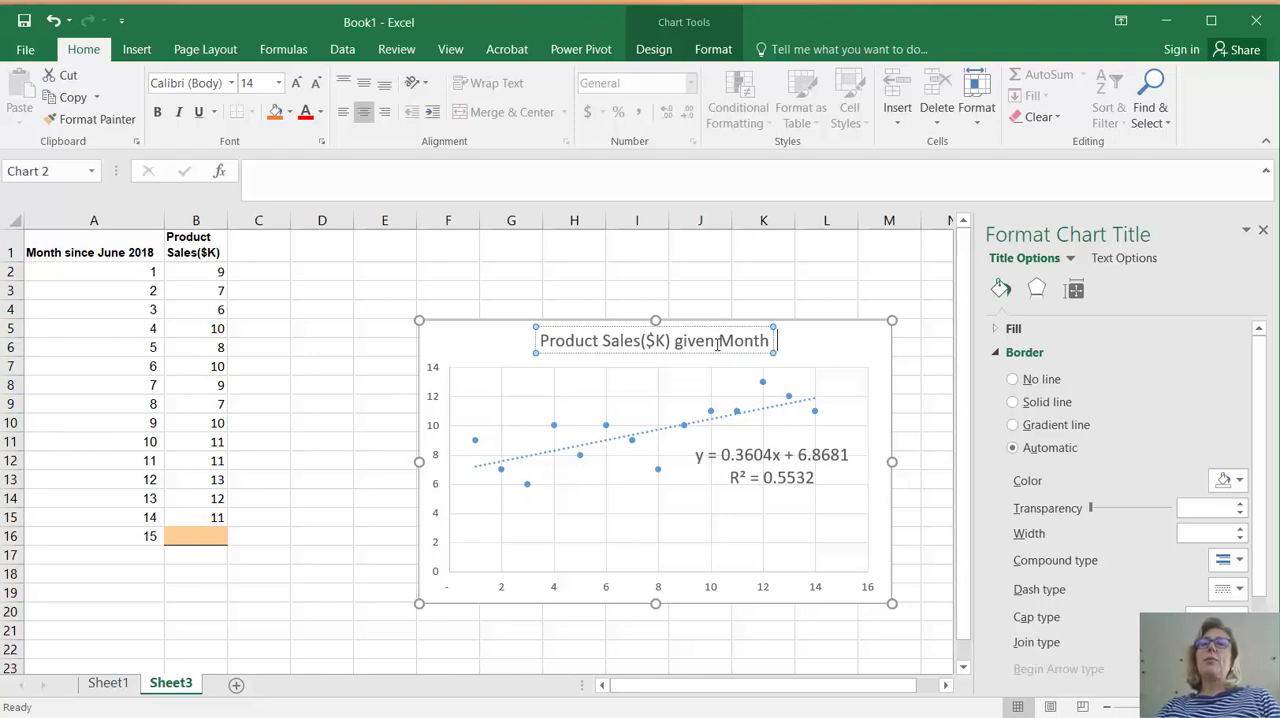
text(  ()
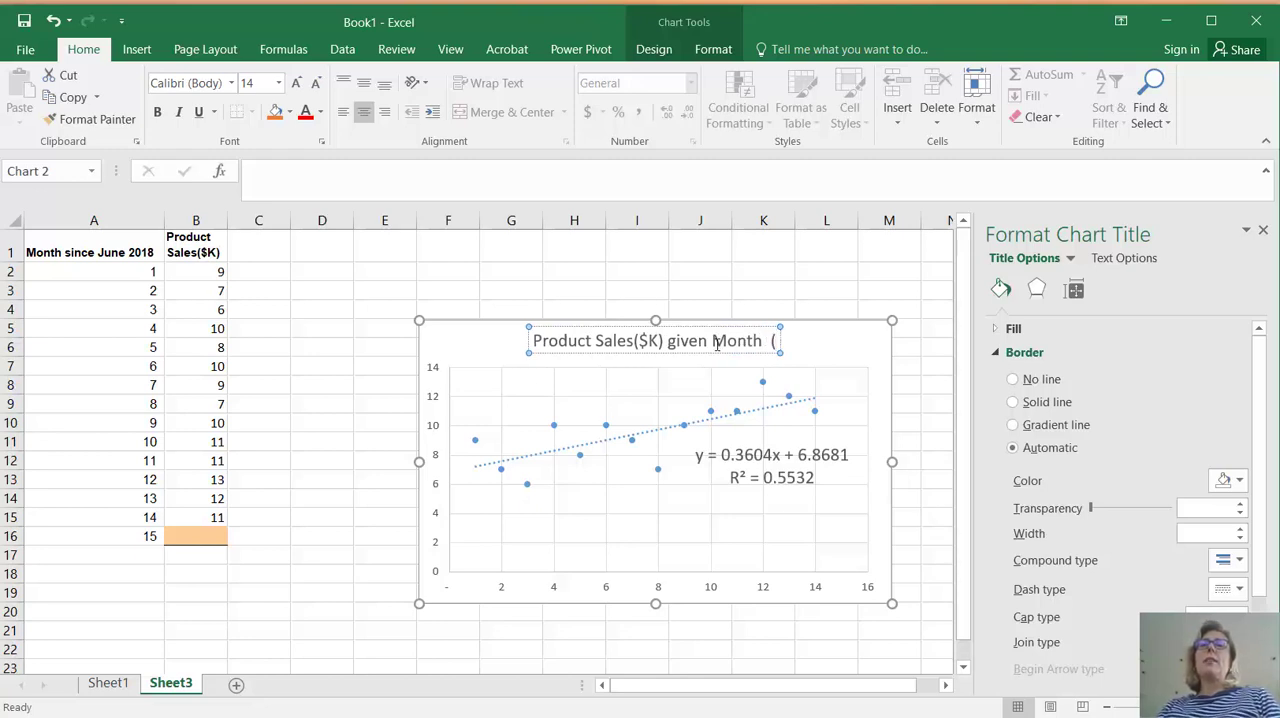
text(TP)
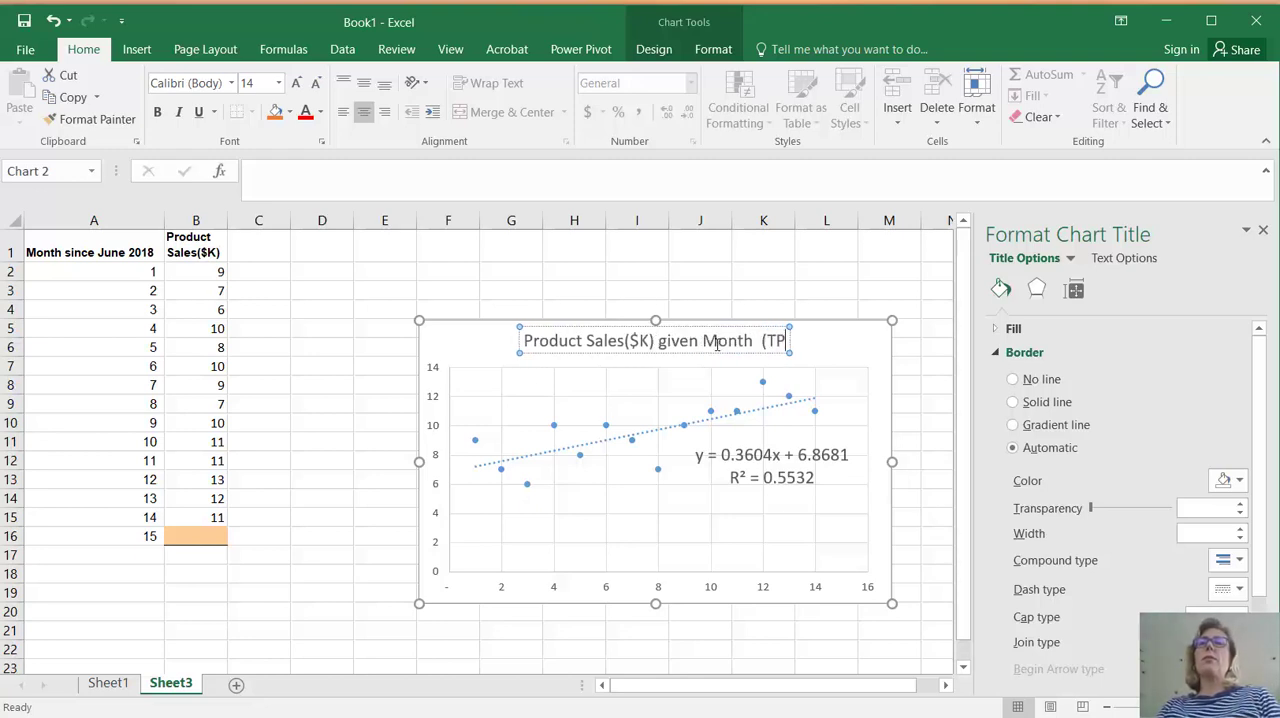
key(BackSpace)
key(BackSpace)
text(June)
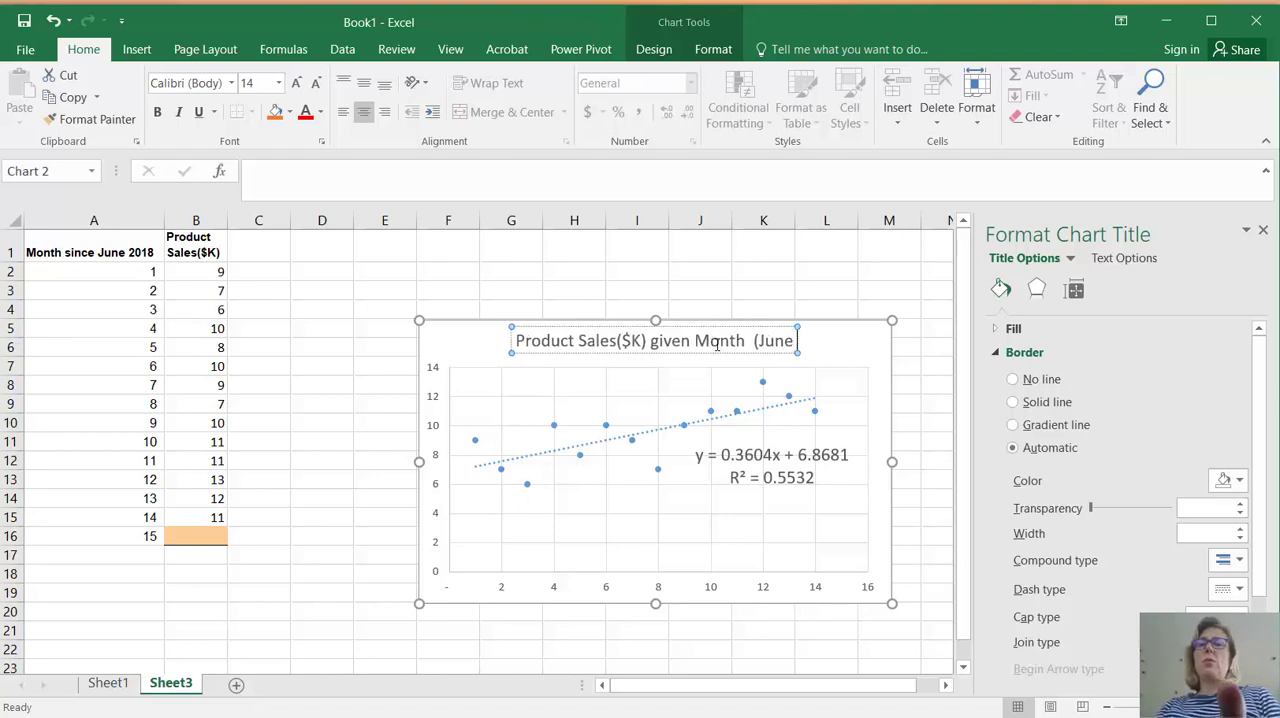
text( 2018 =)
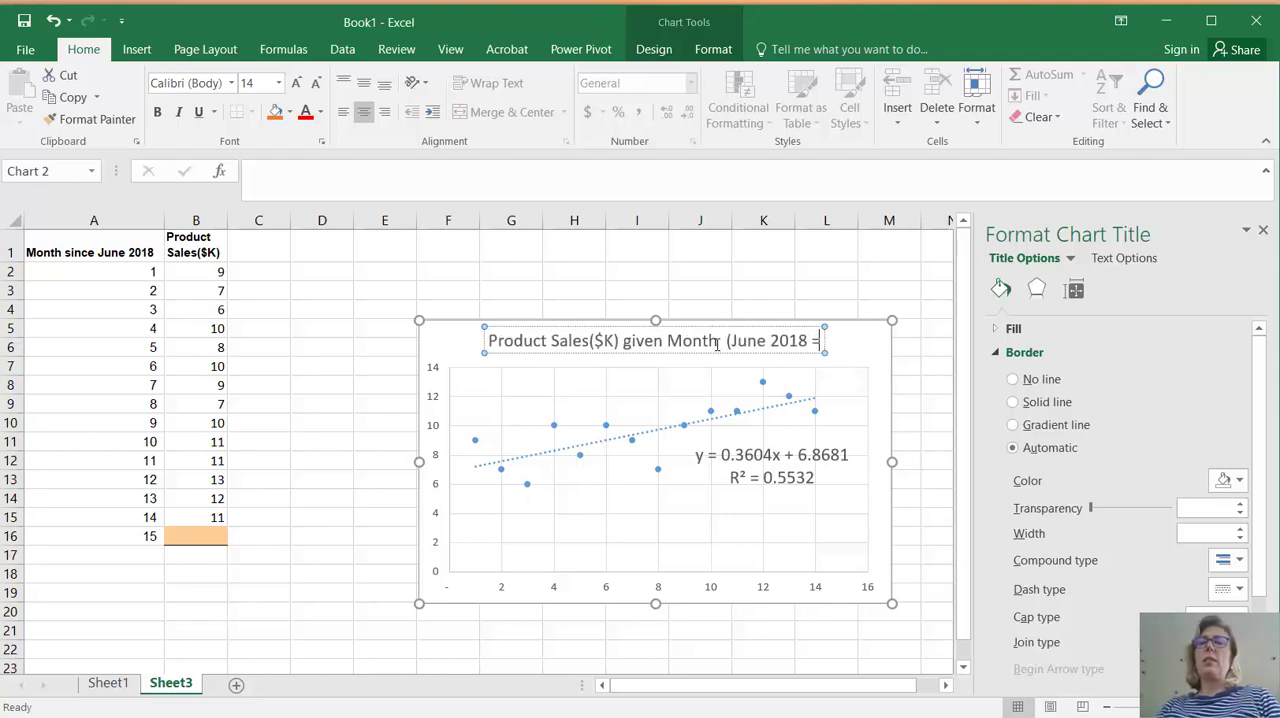
text( mon)
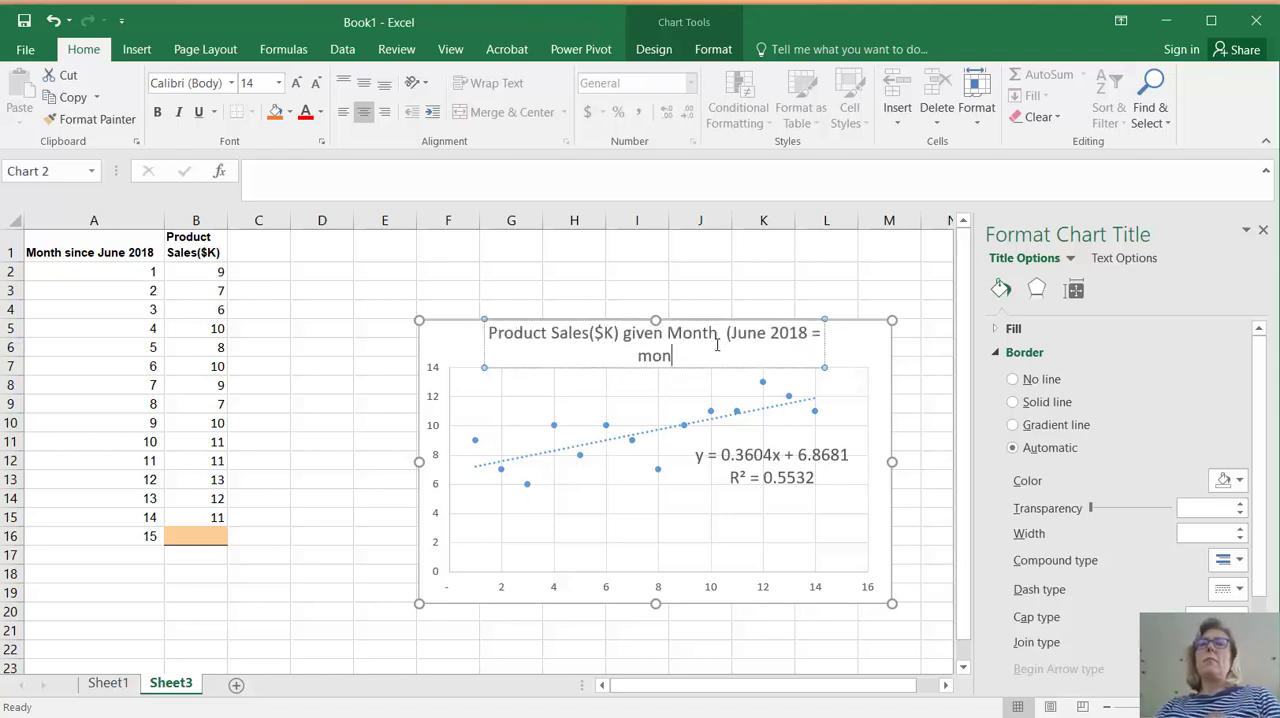
text(th 0))
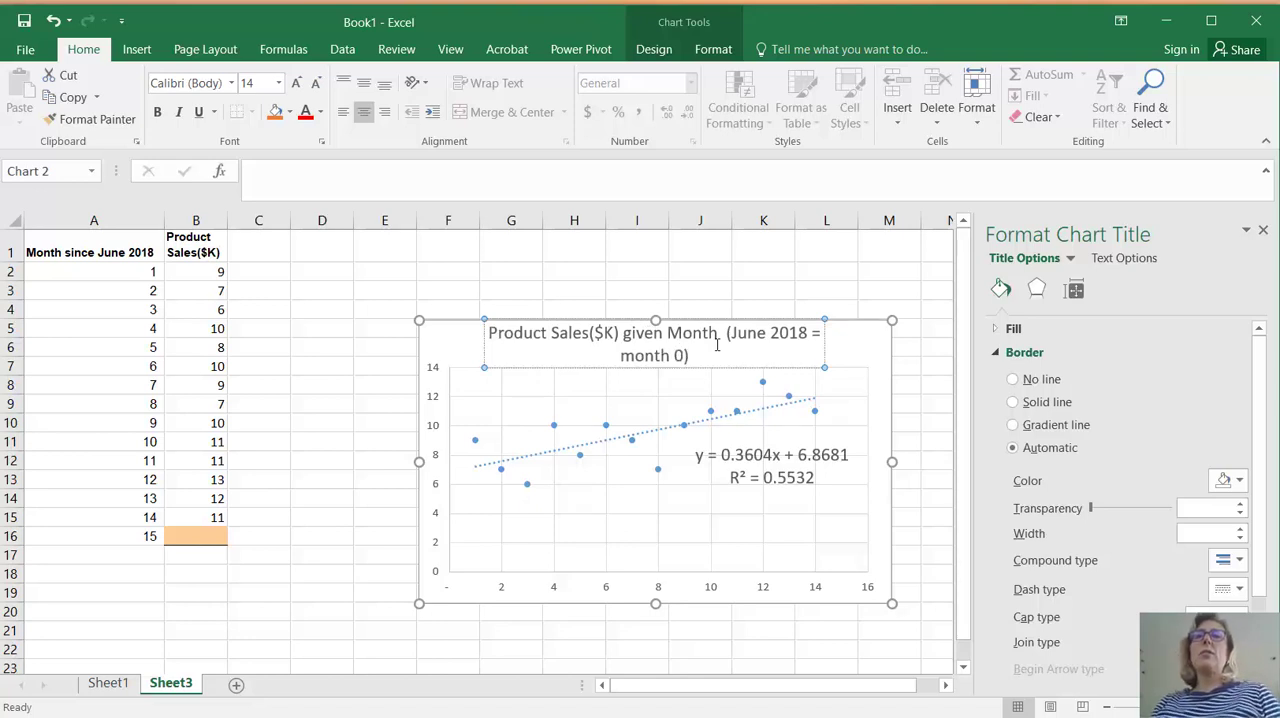
click(448, 295)
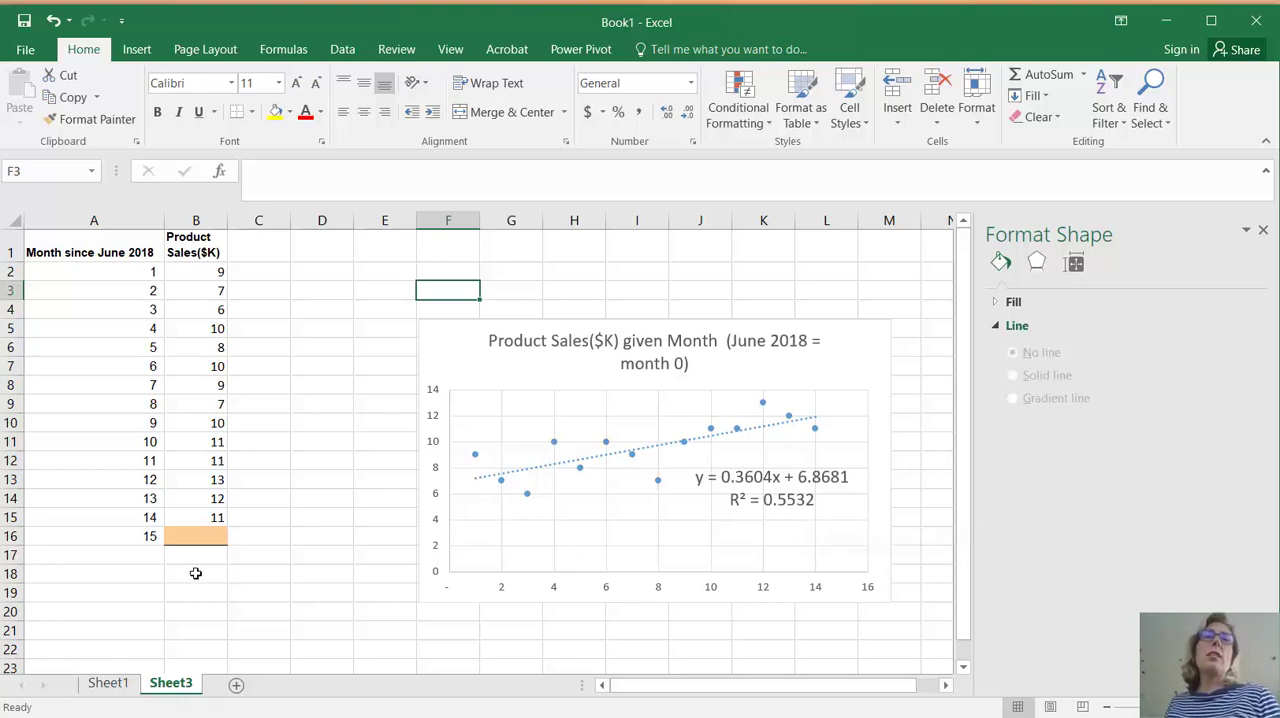
Enter the labels "intercept" in C2 and "slope" in C3
click(198, 535)
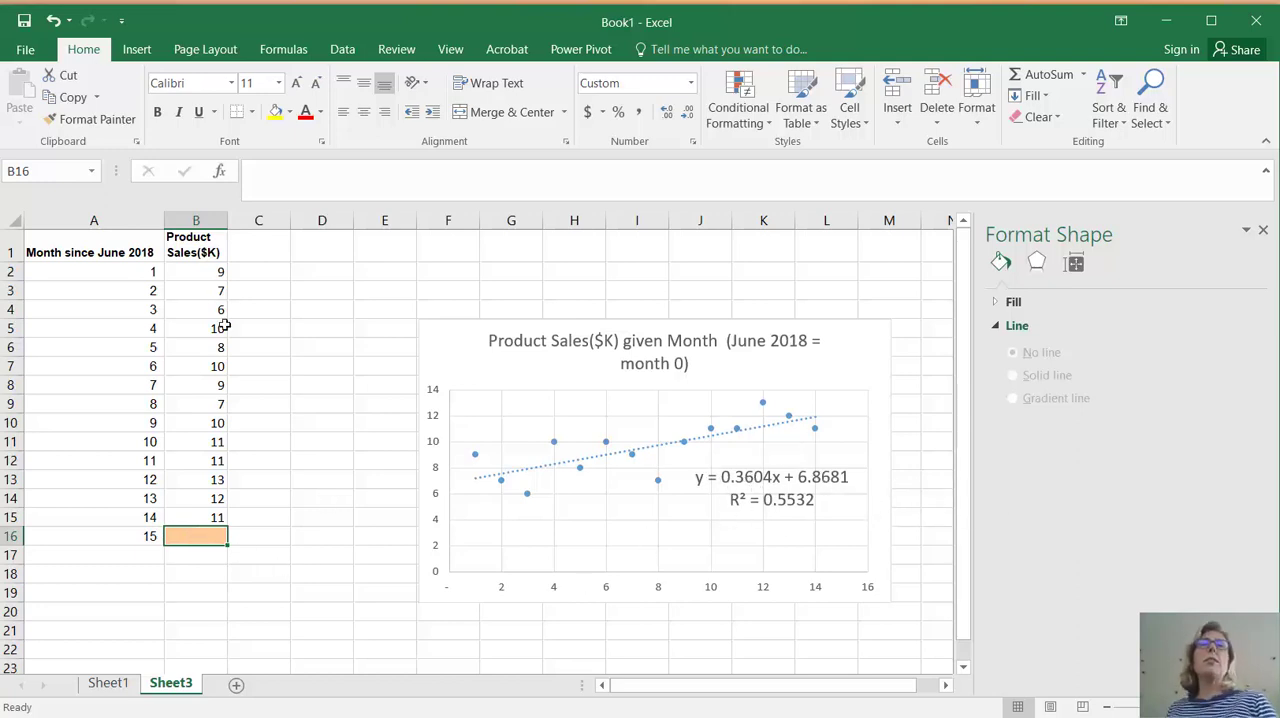
click(296, 273)
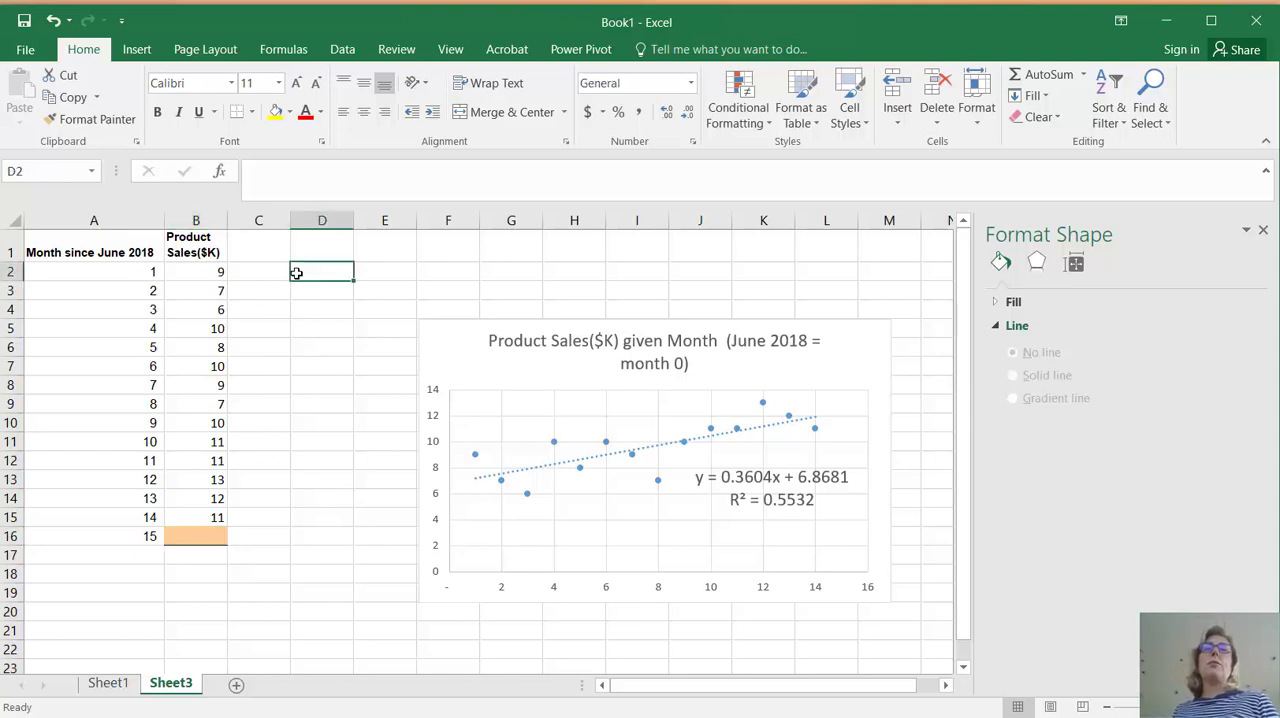
key(Left)
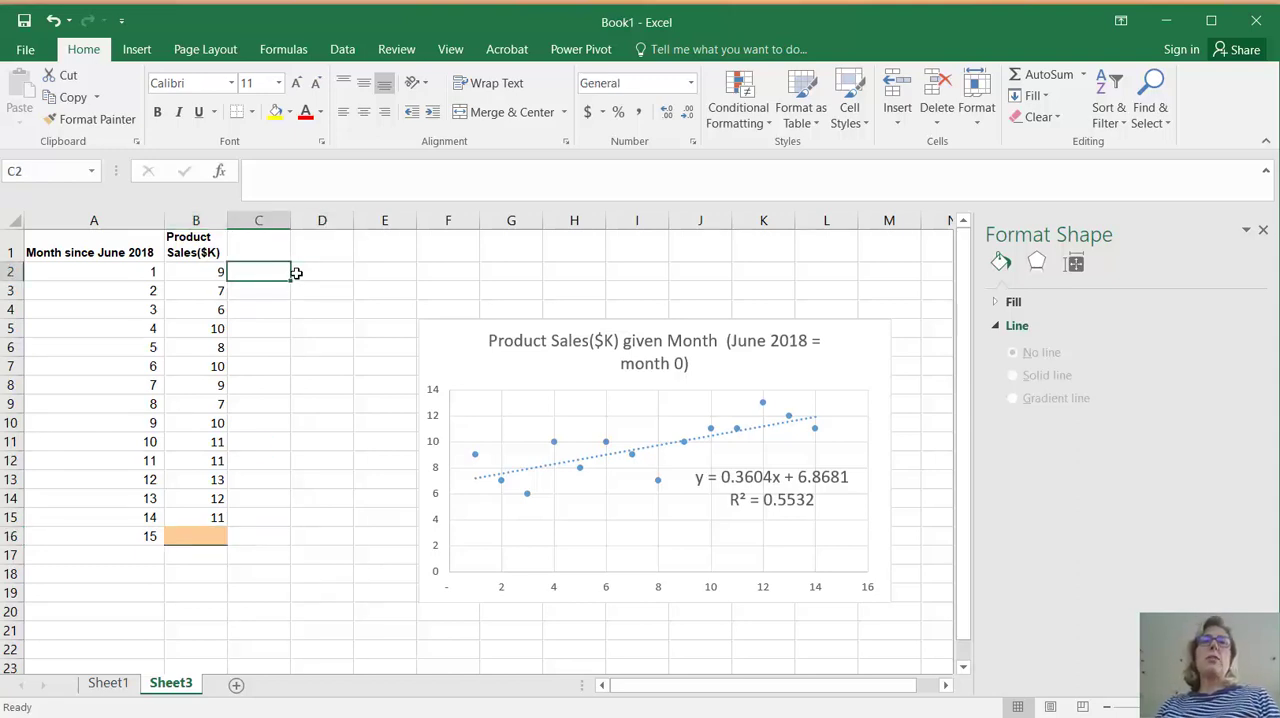
text(intercept)
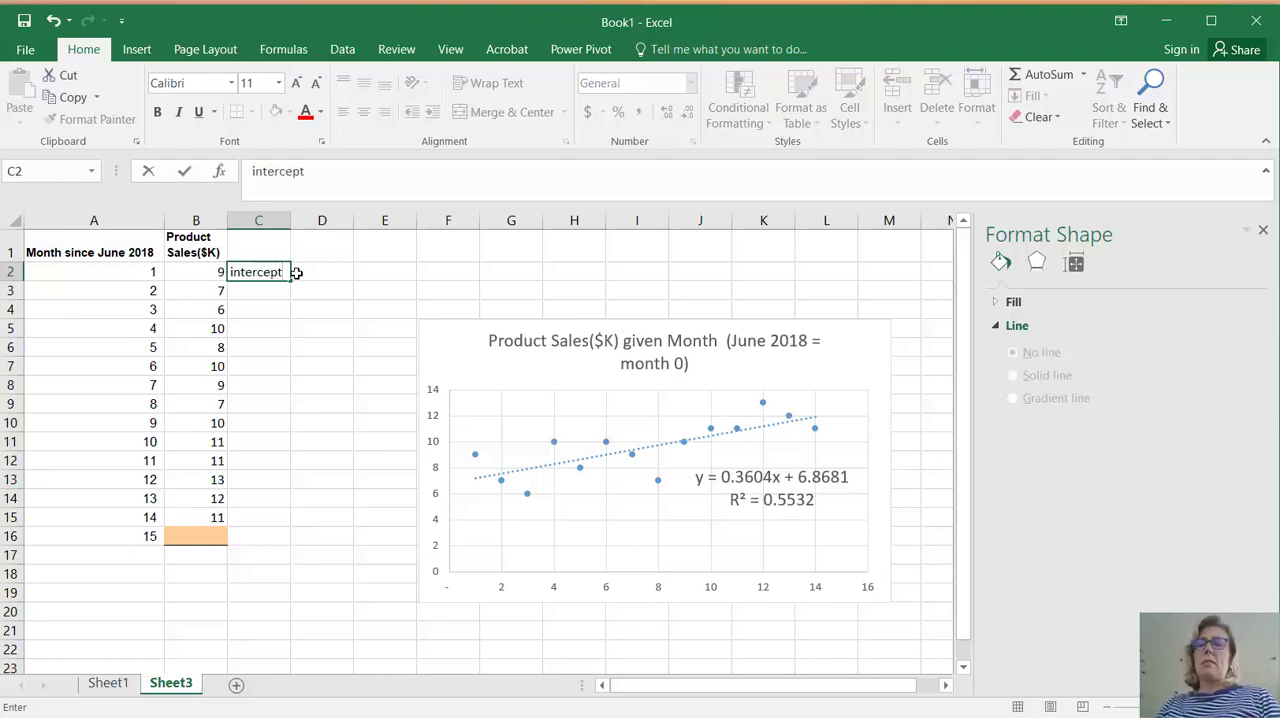
key(Return)
text(slop)
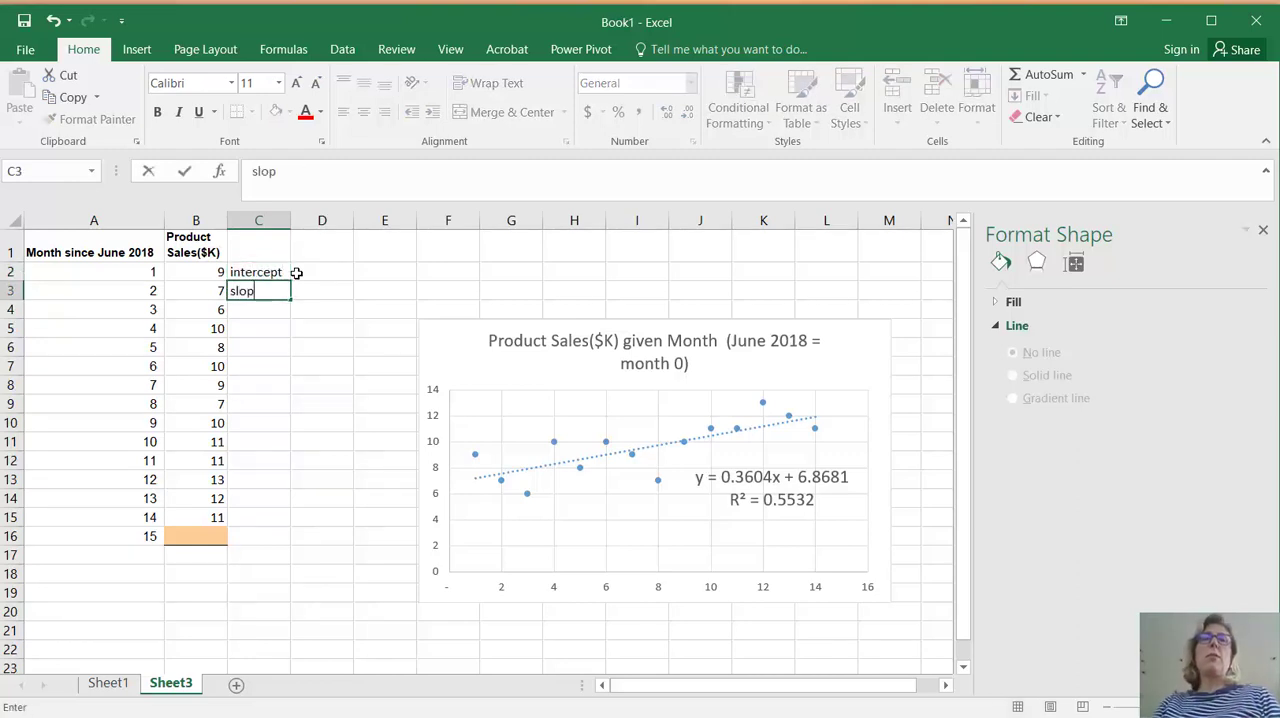
text(e)
key(Return)
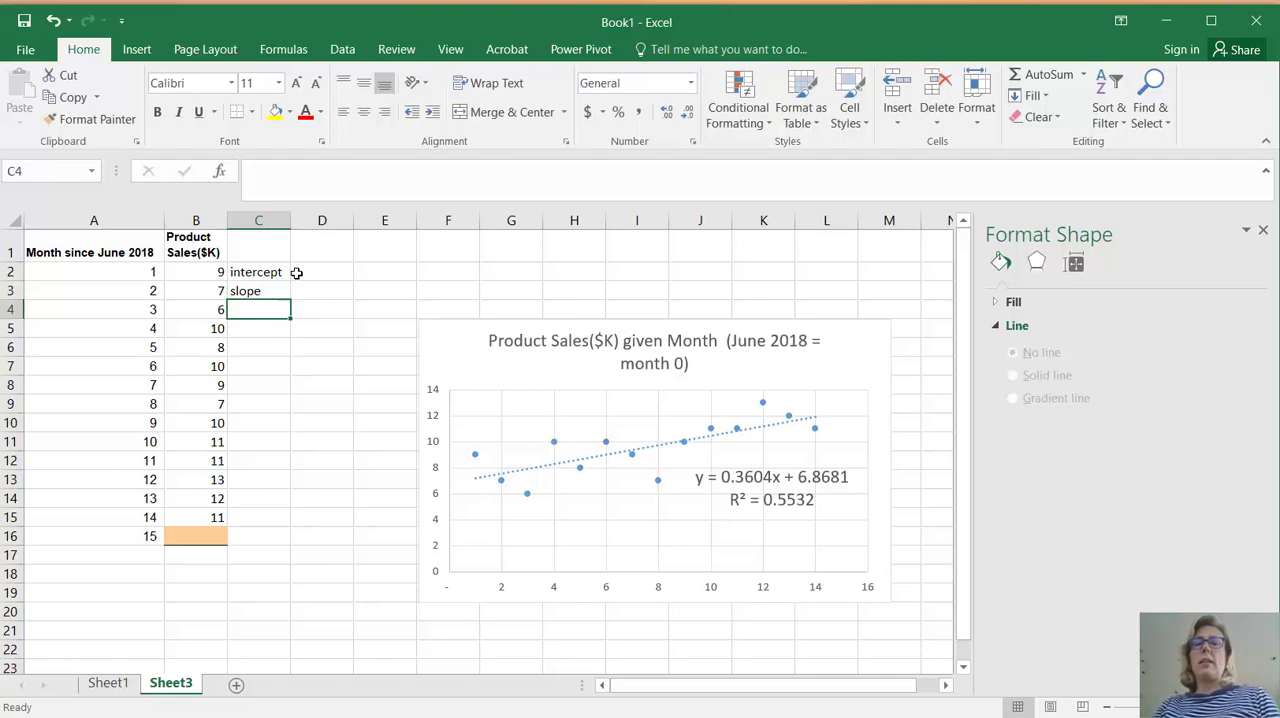
Enter the labels "r-square" in C4 and "correl" in C5
text(r-sq)
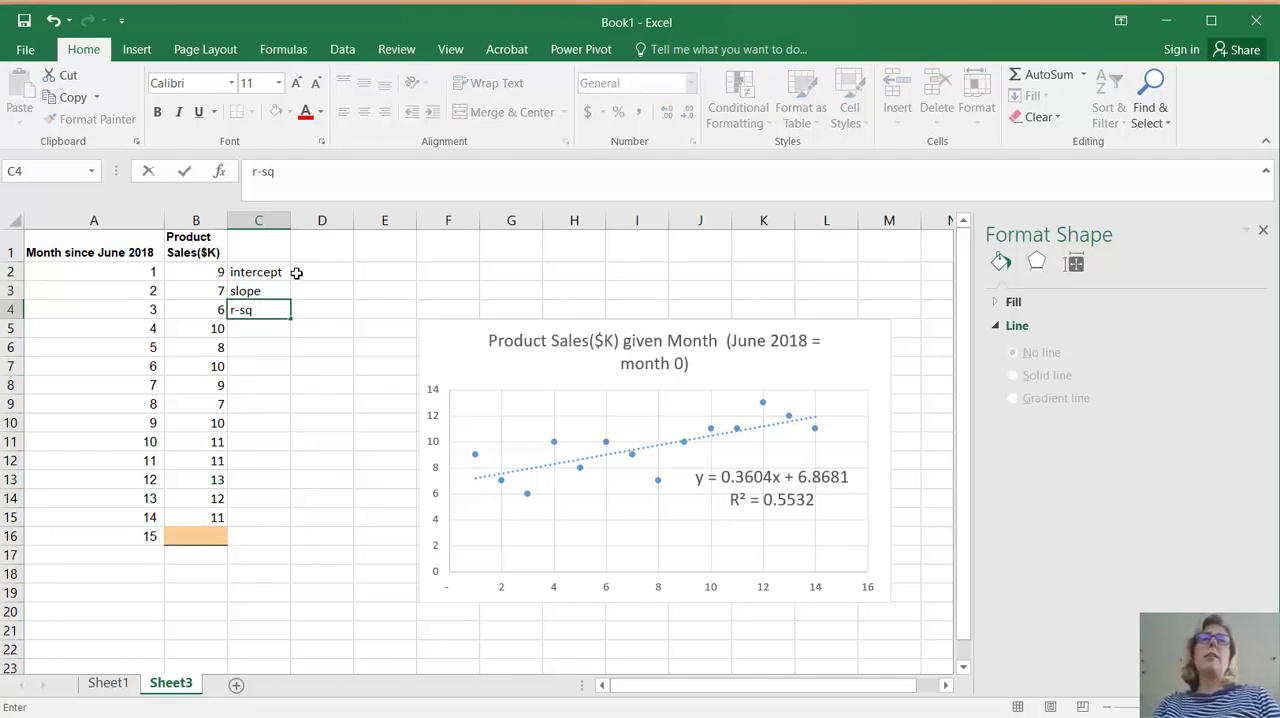
text(uare)
key(Return)
text(cor)
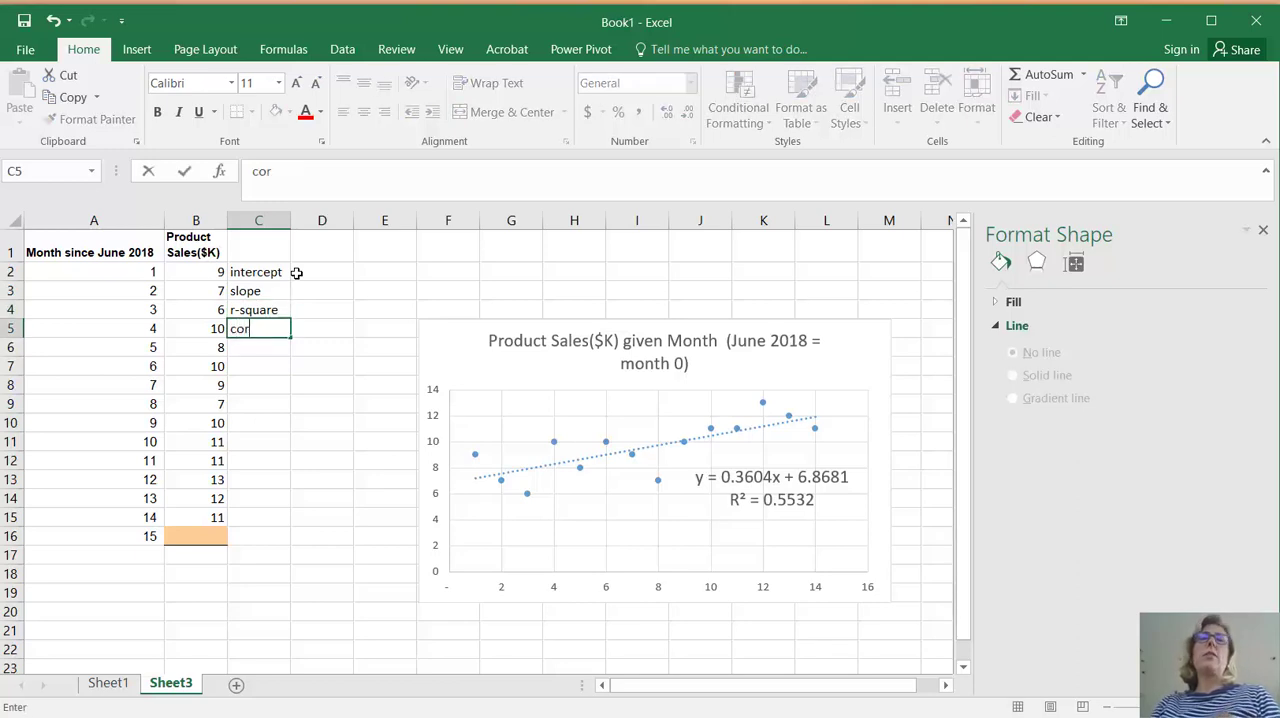
text(rel)
key(Tab)
key(Up)
key(Up)
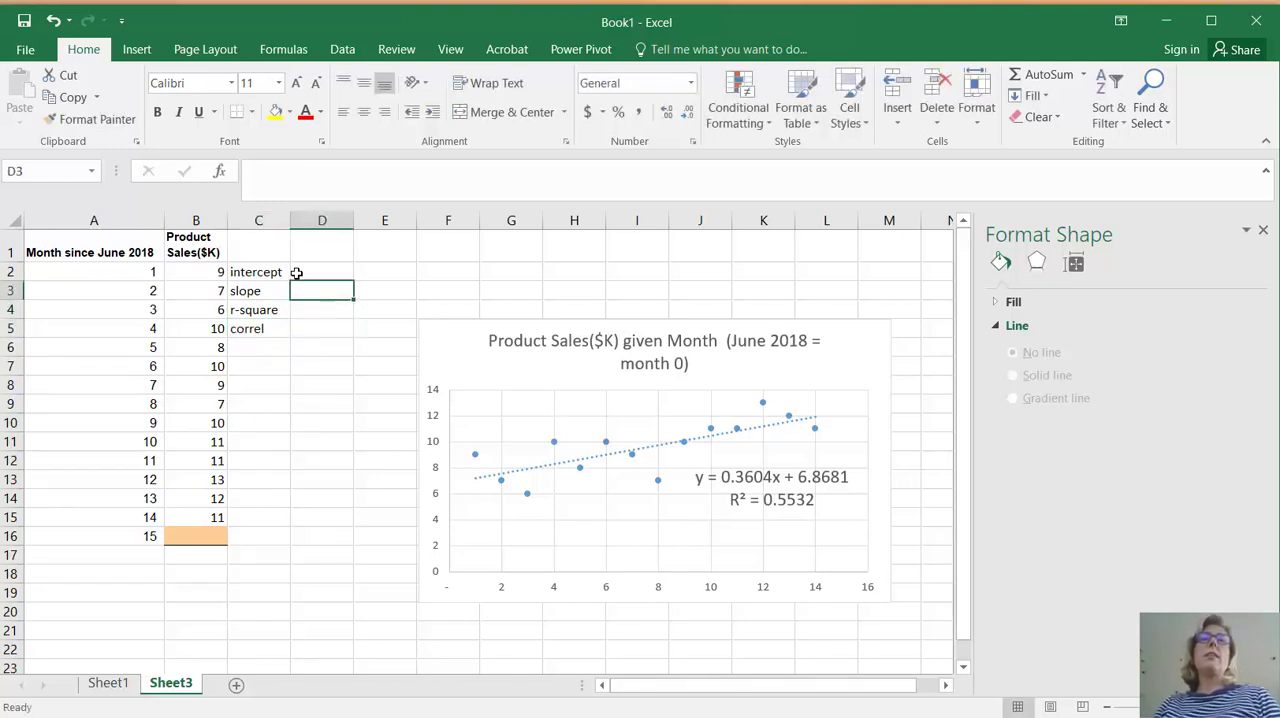
Calculate the intercept in D2 with =intercept(B2:B15,A2:A15), using sales as known y's and months as known x's
click(296, 272)
text(=)
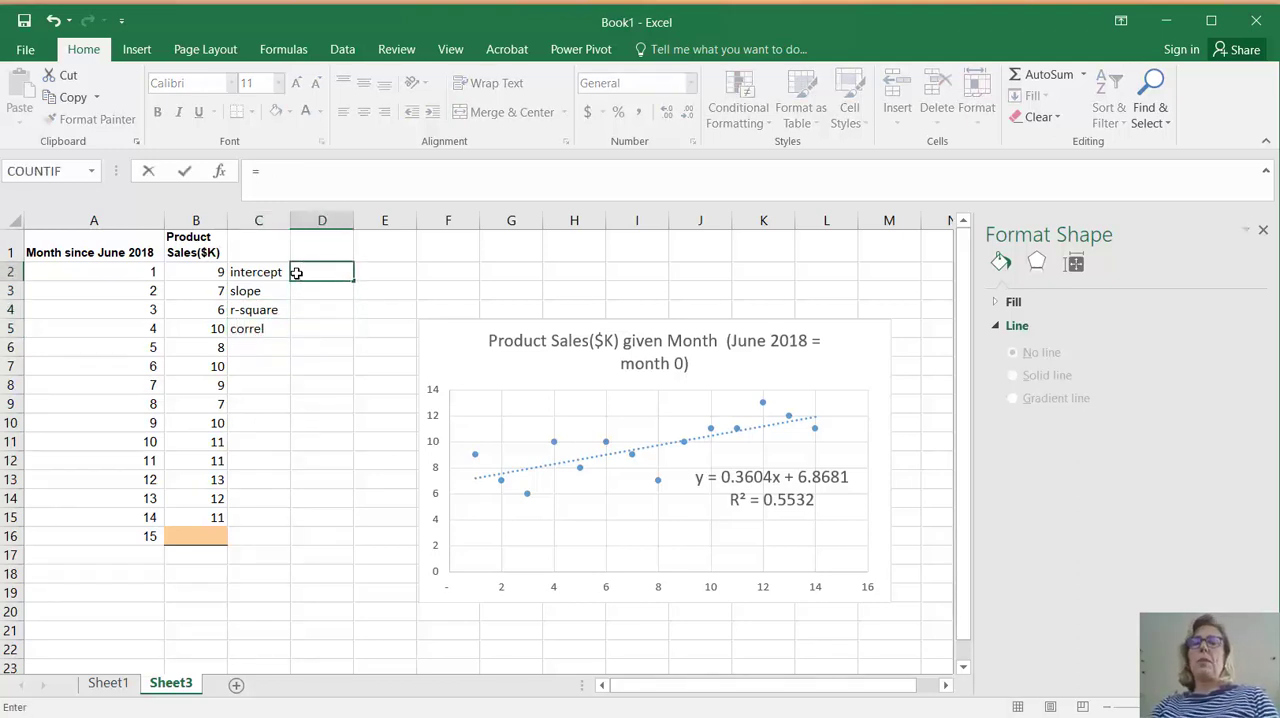
text(inte)
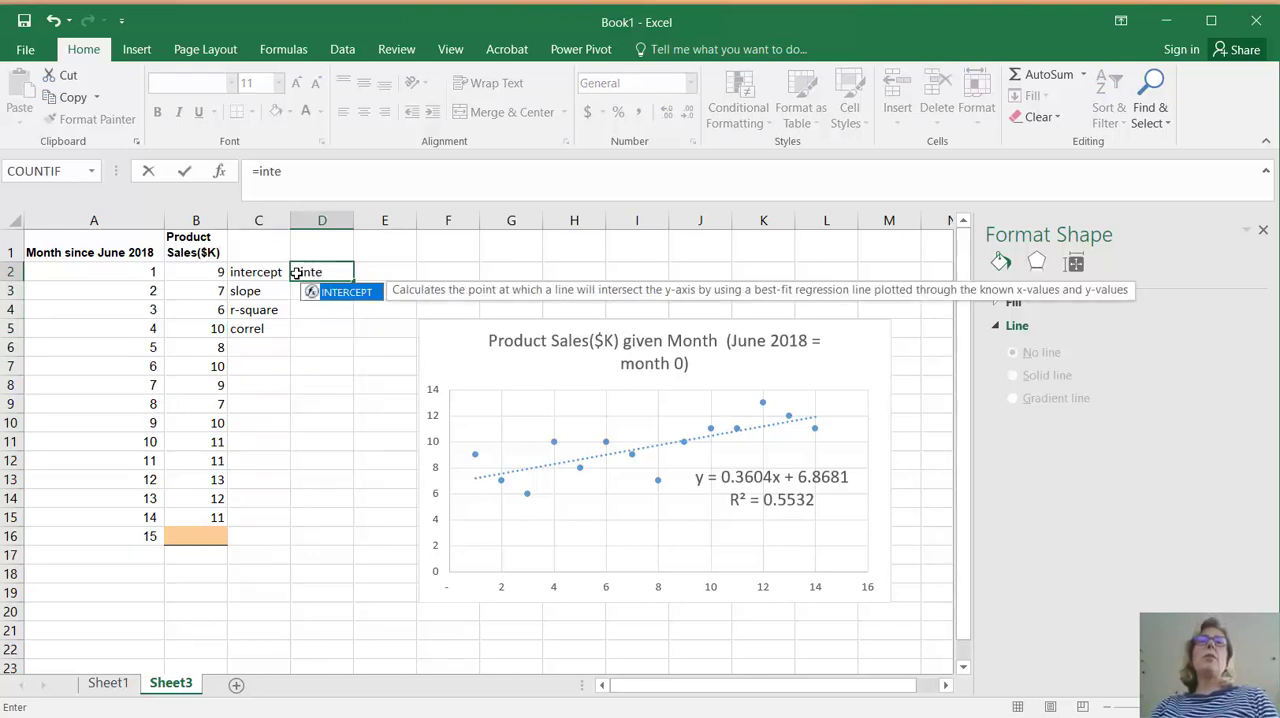
text(rc)
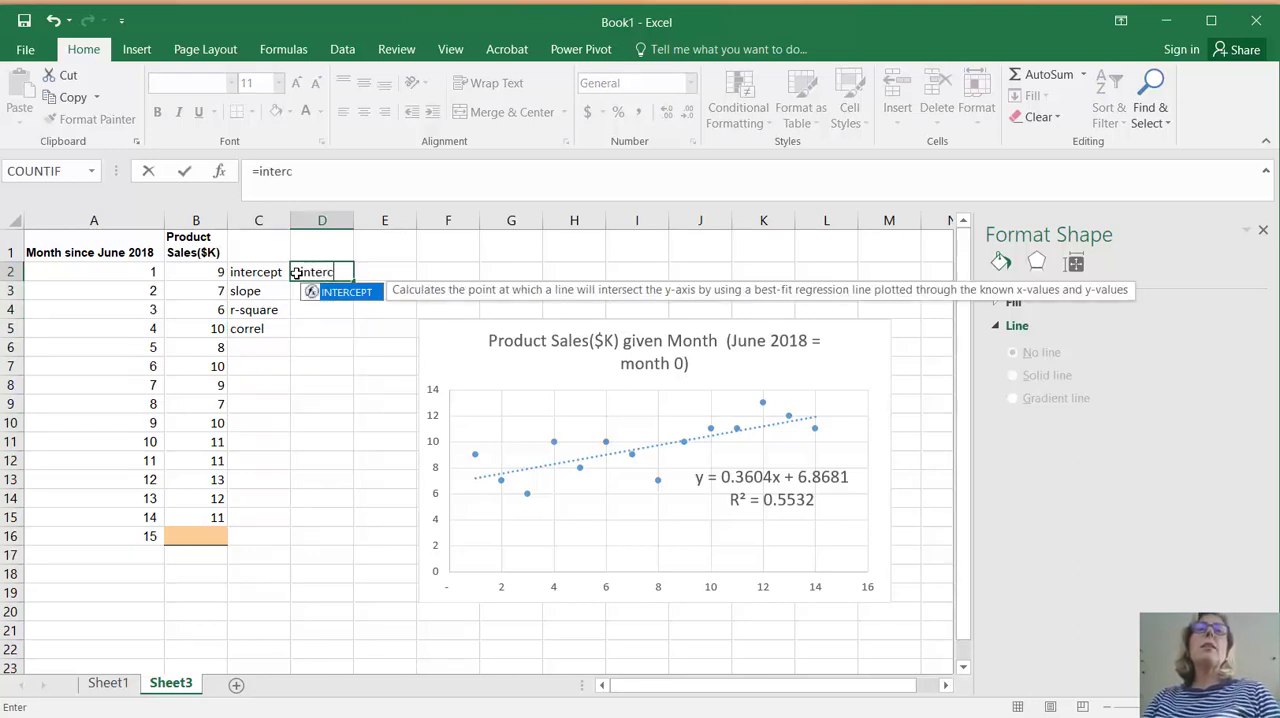
text(ept()
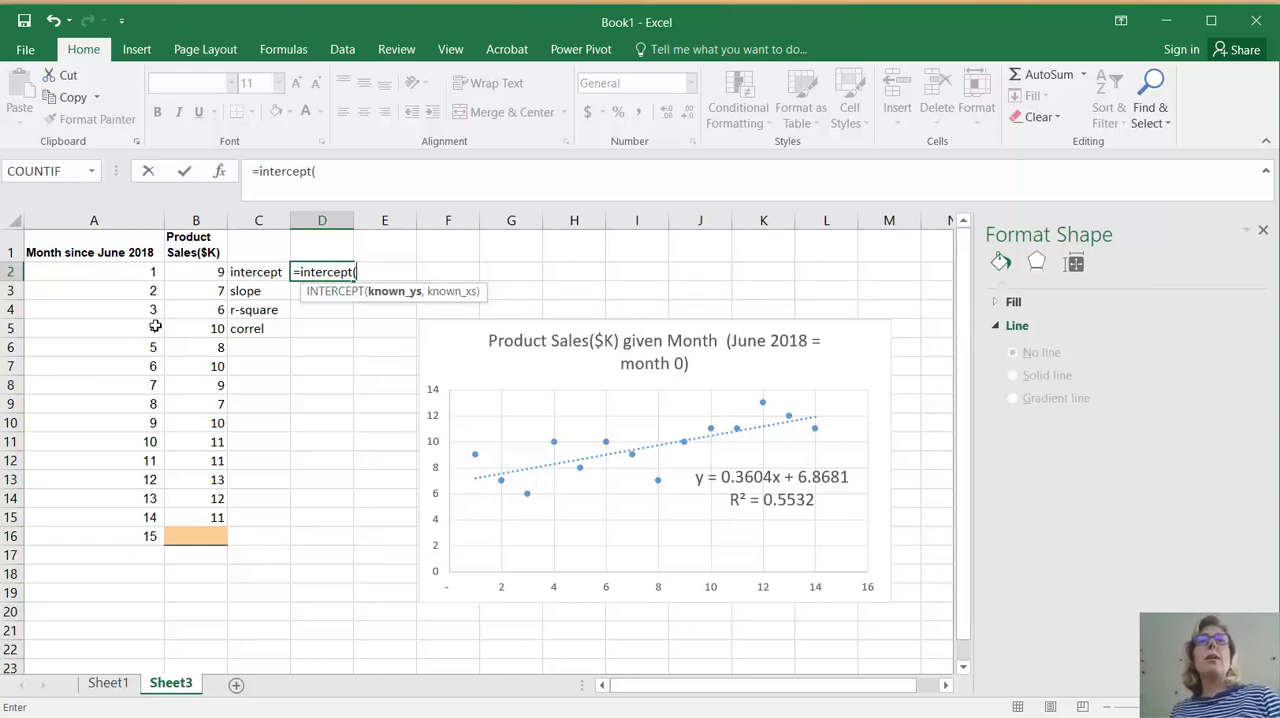
drag(185, 273, 186, 511)
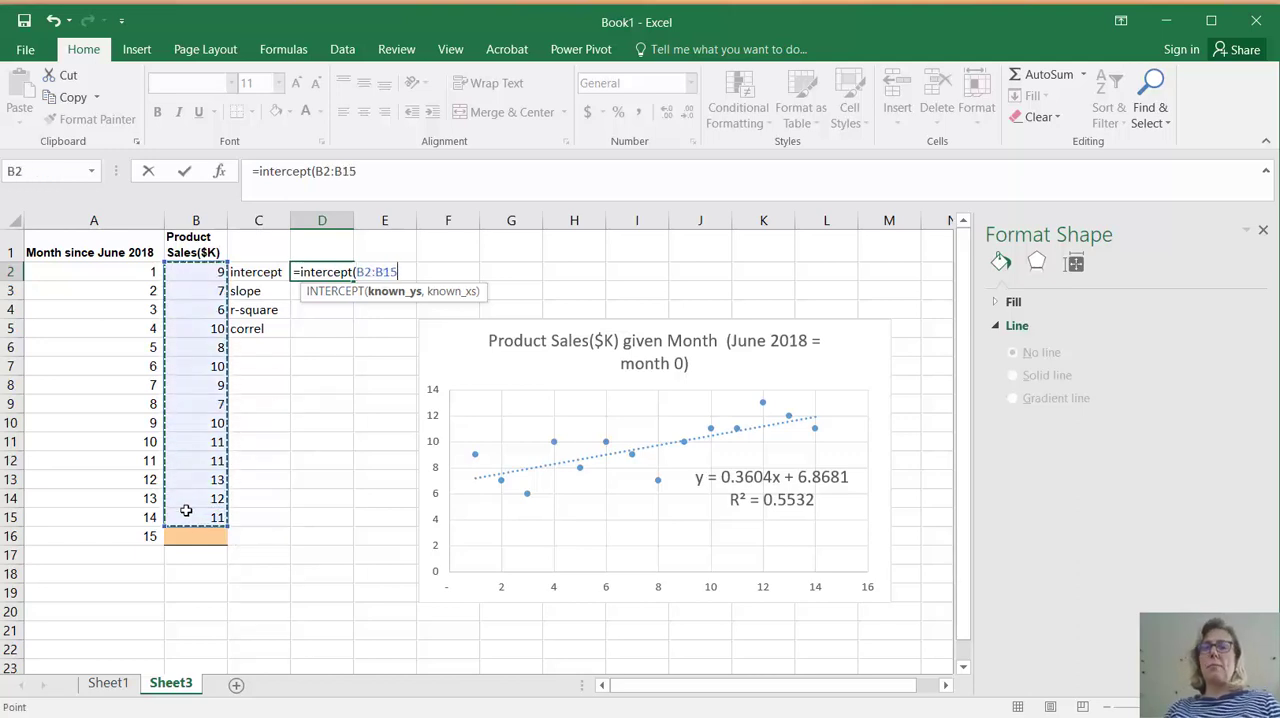
text(,)
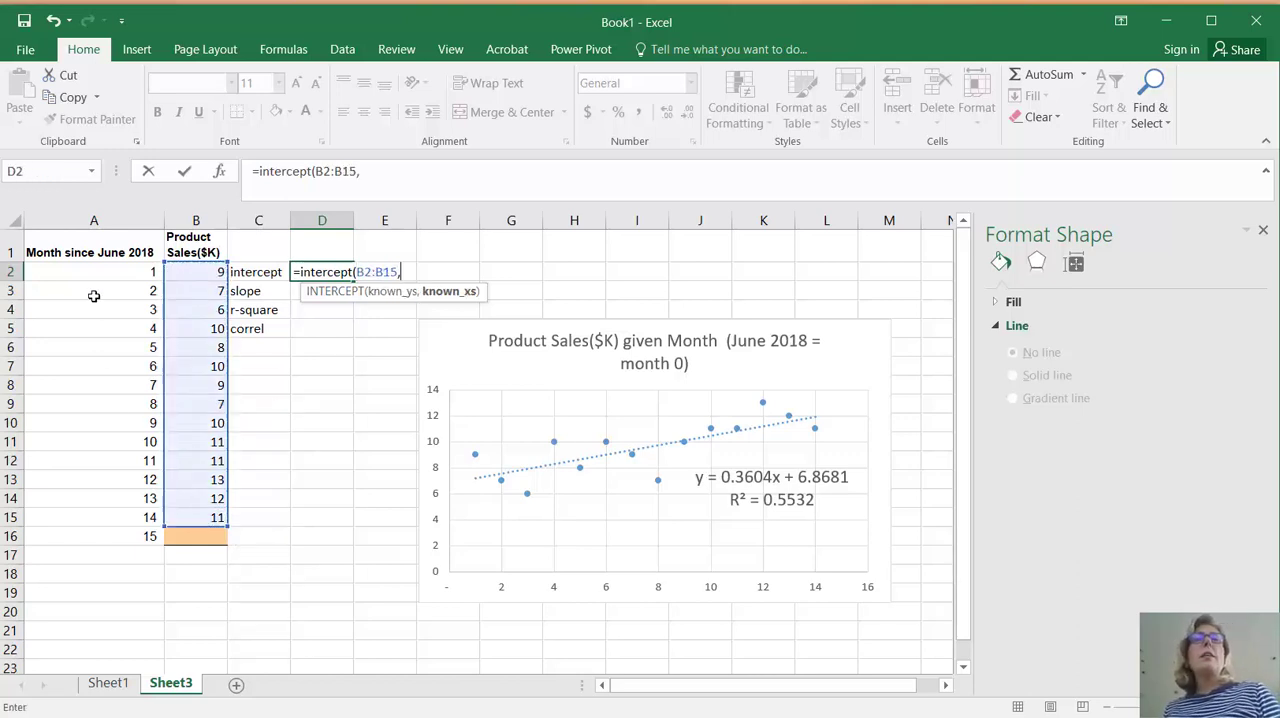
drag(115, 271, 126, 514)
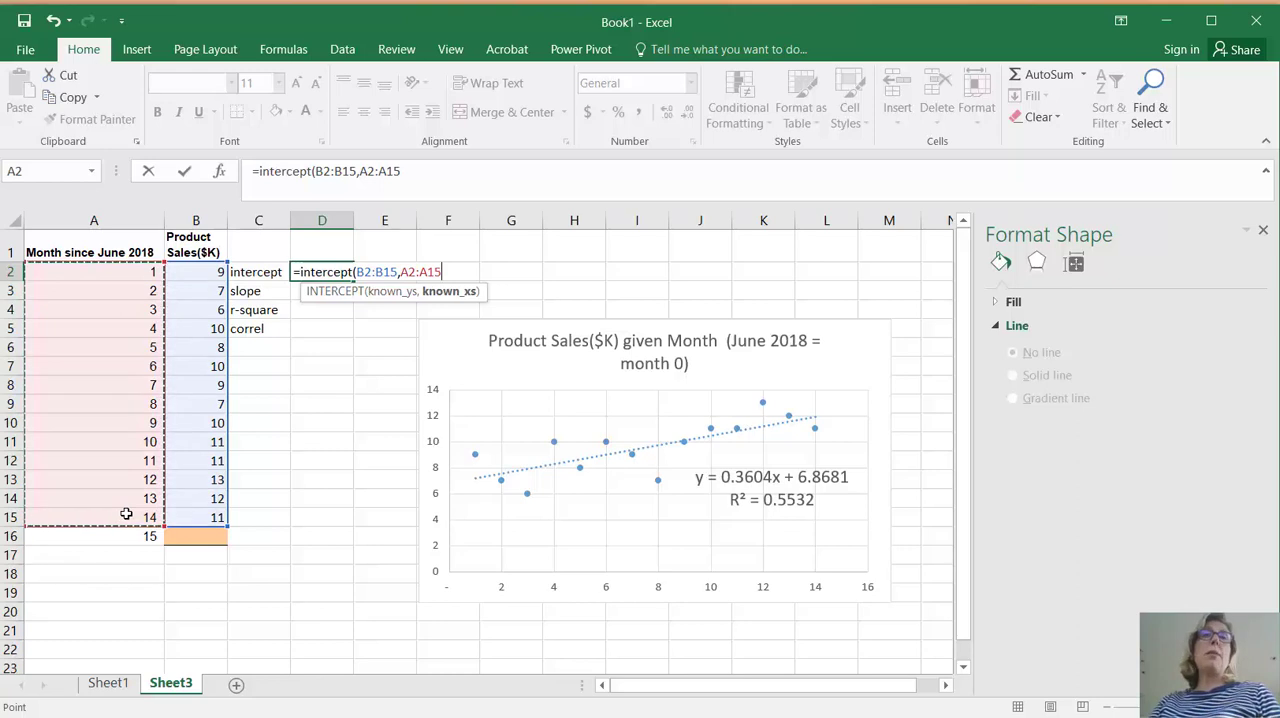
text())
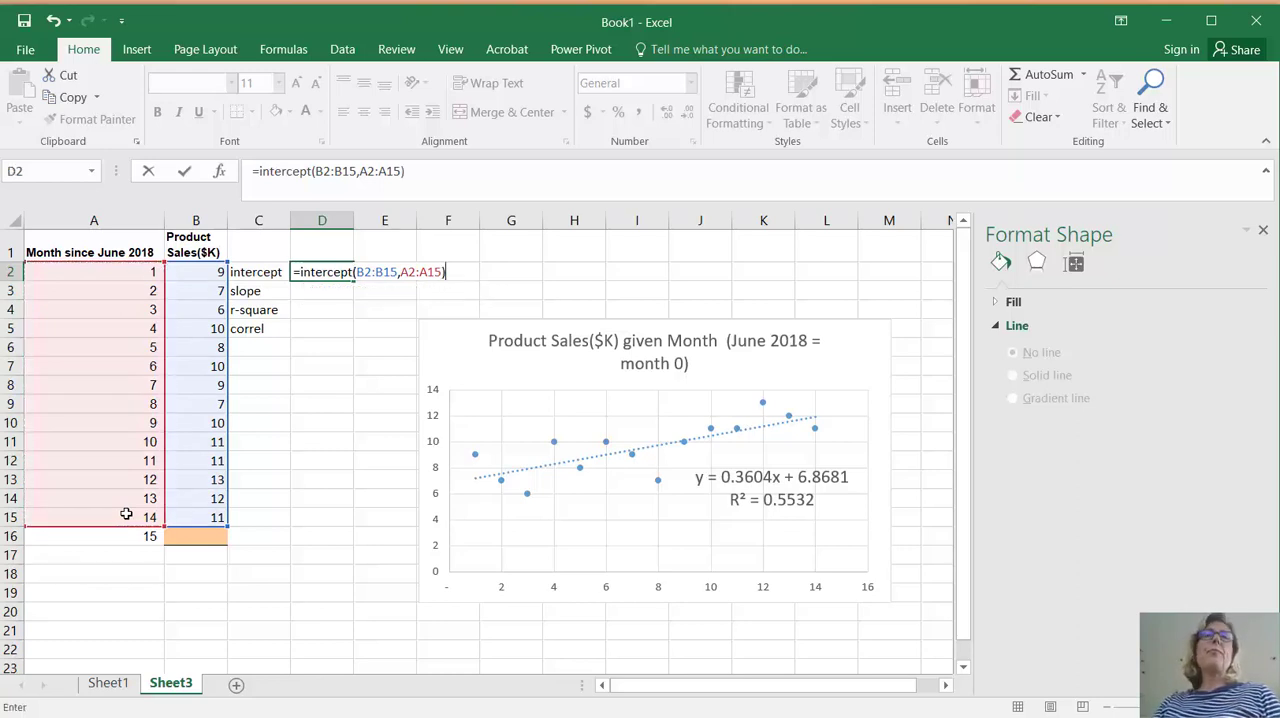
key(Return)
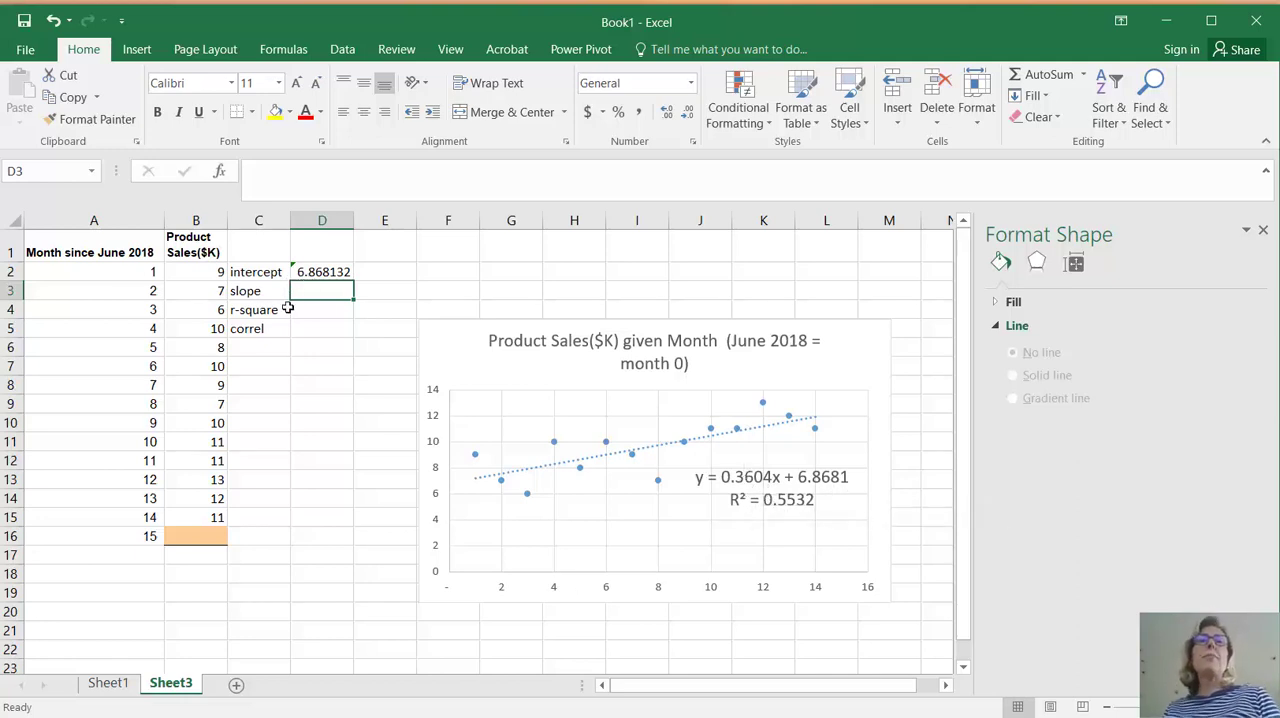
Calculate the slope in D3 with the formula =slope(B2:B15,A2:A15)
text(=)
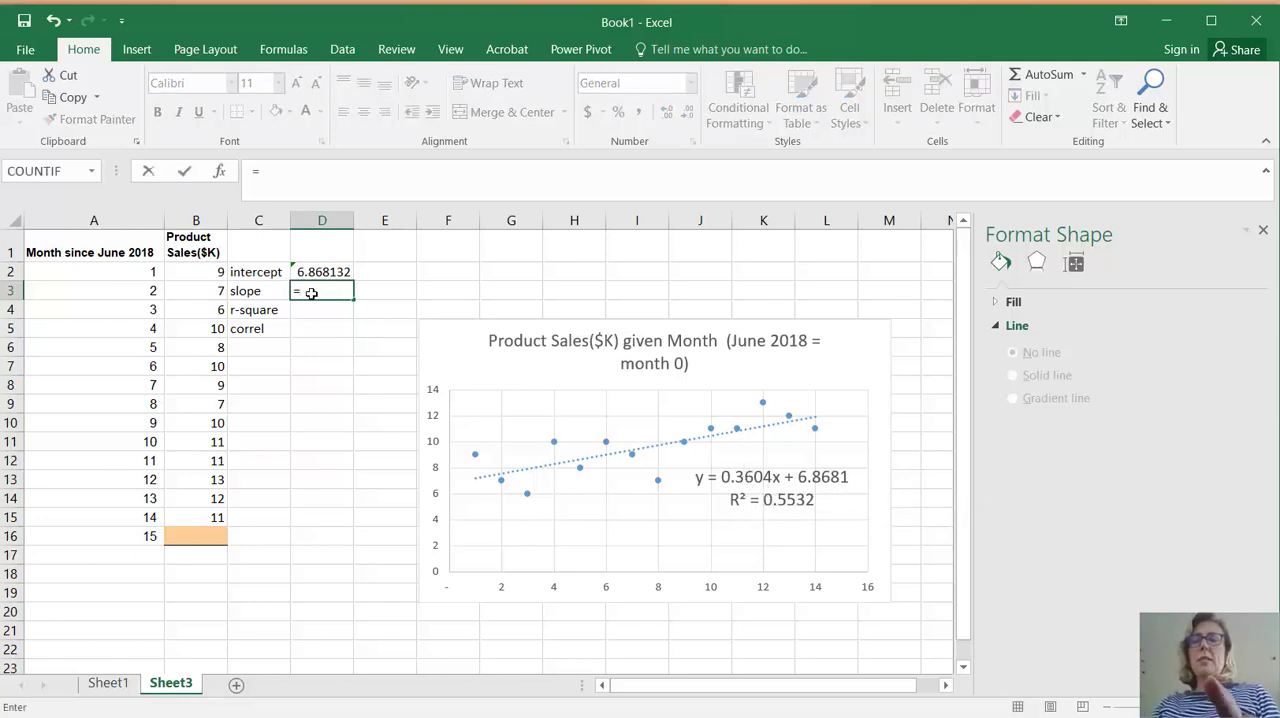
text(slope()
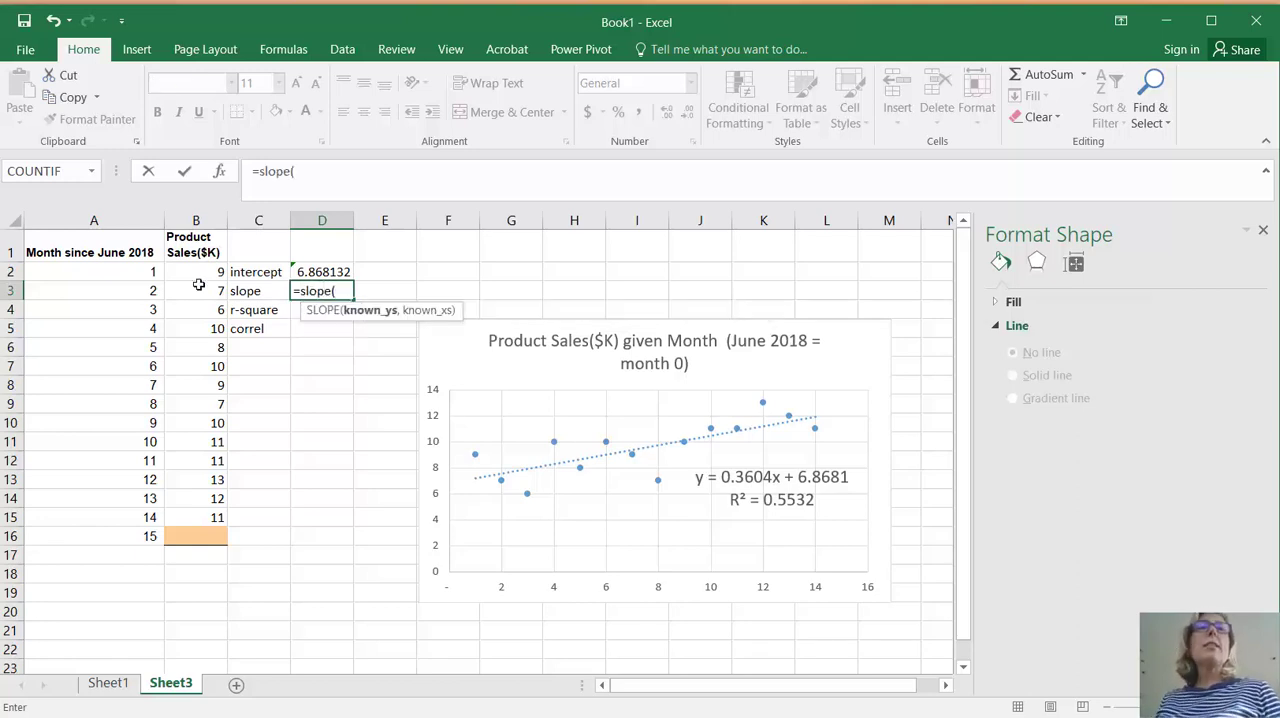
drag(191, 351, 183, 515)
text(,)
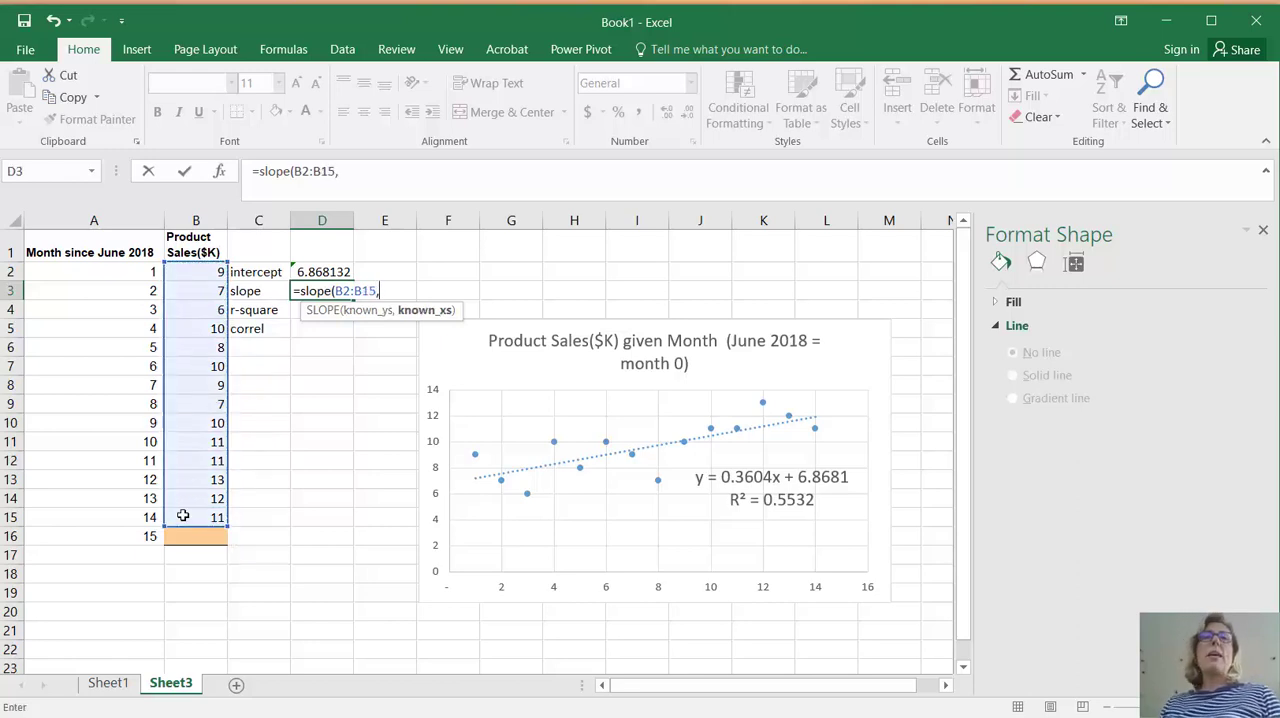
click(101, 271)
drag(101, 271, 103, 521)
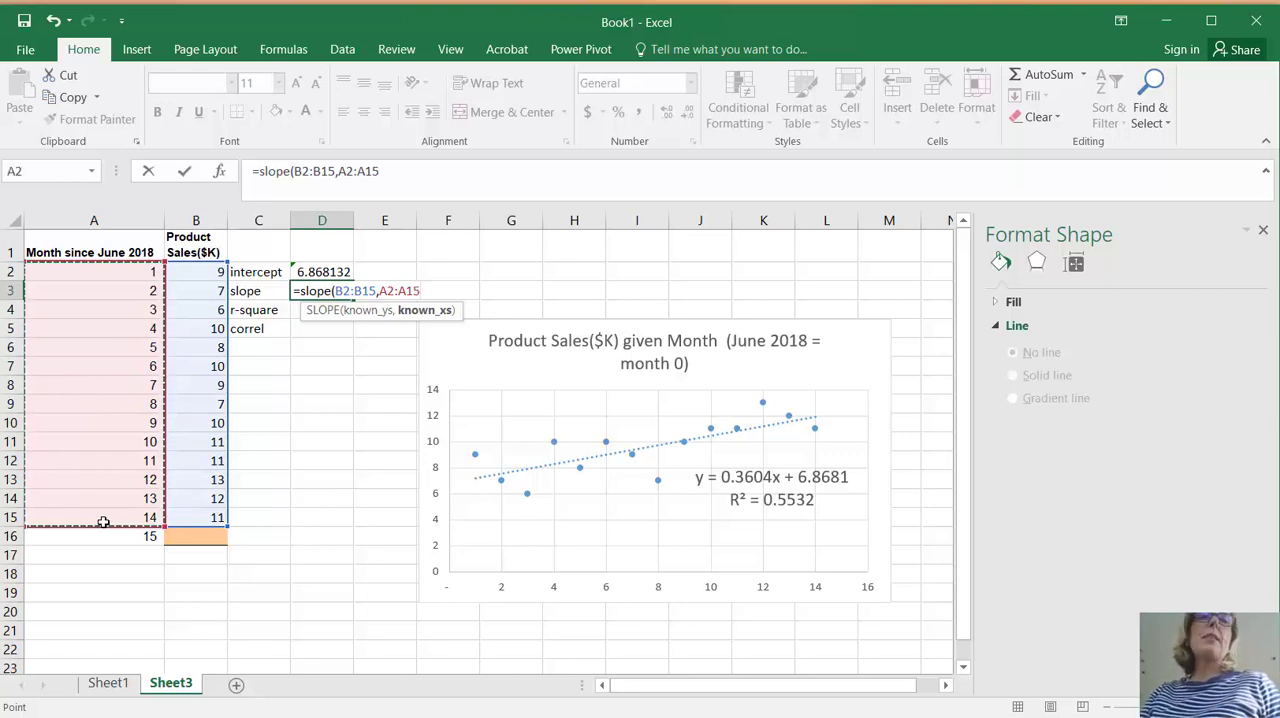
text())
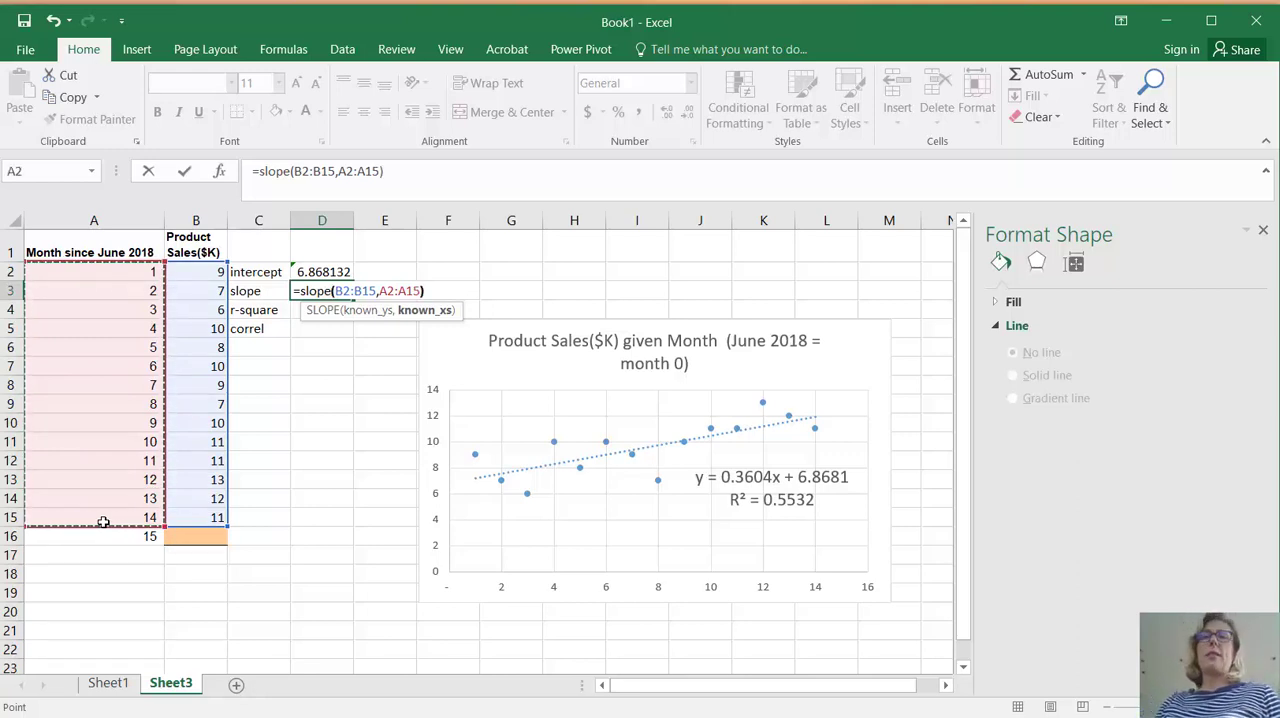
key(Return)
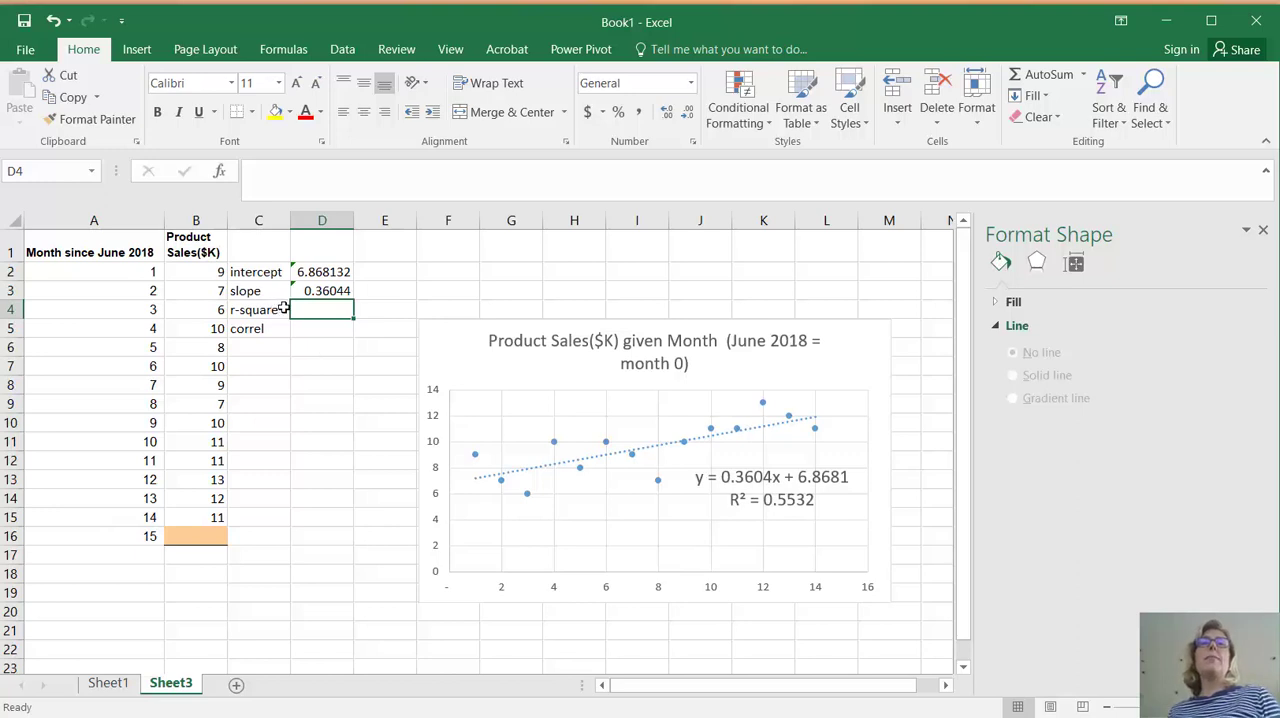
Calculate the r-square in D4 with the formula =rsq(B2:B15,A2:A15)
text(=)
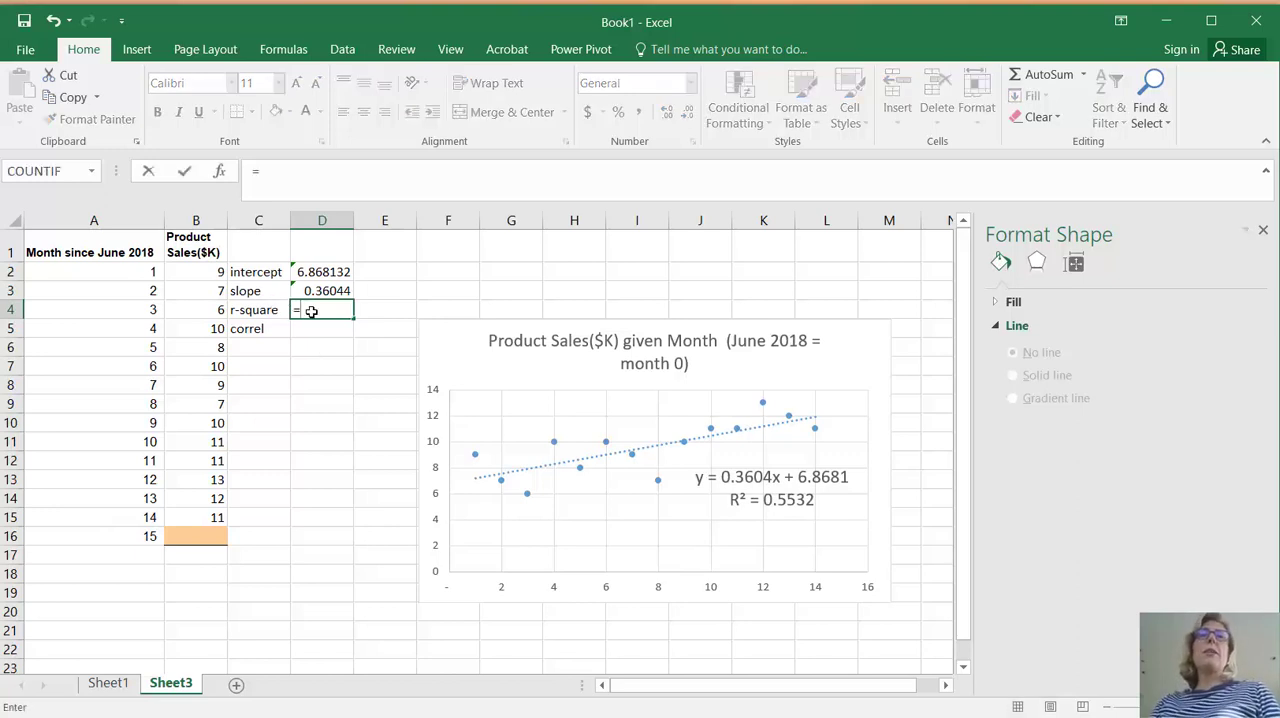
text(rsq)
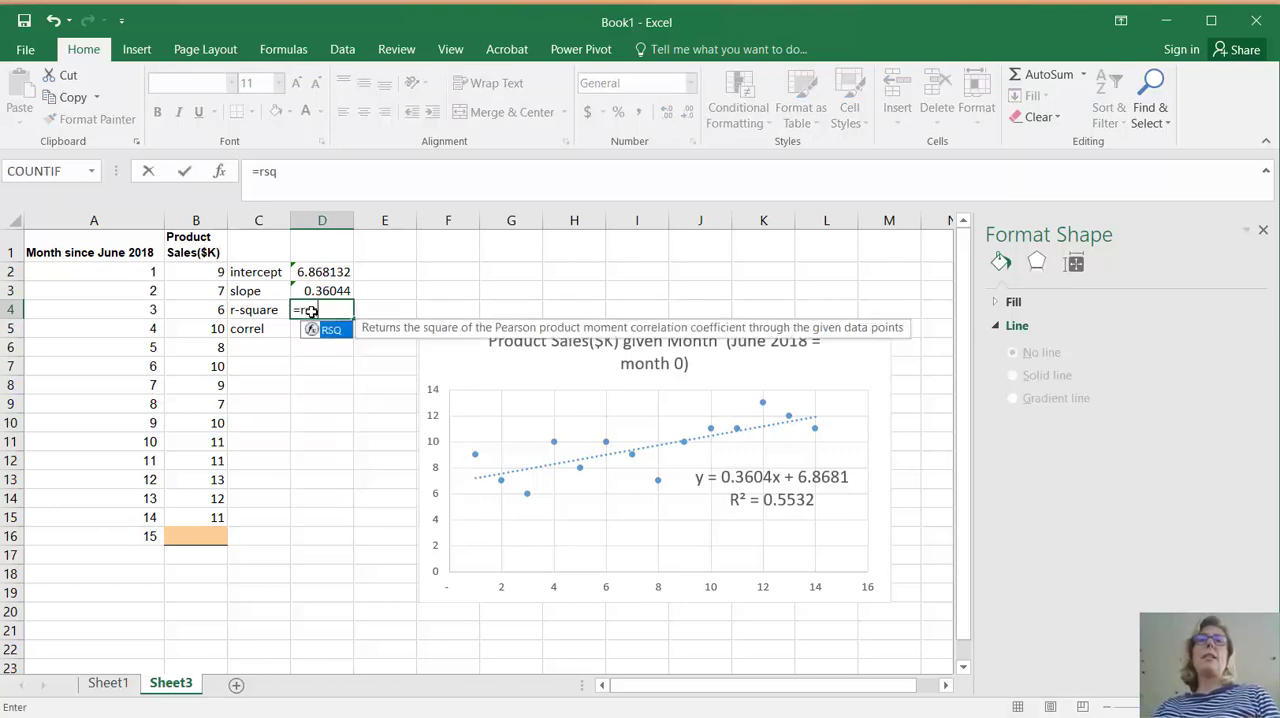
text(()
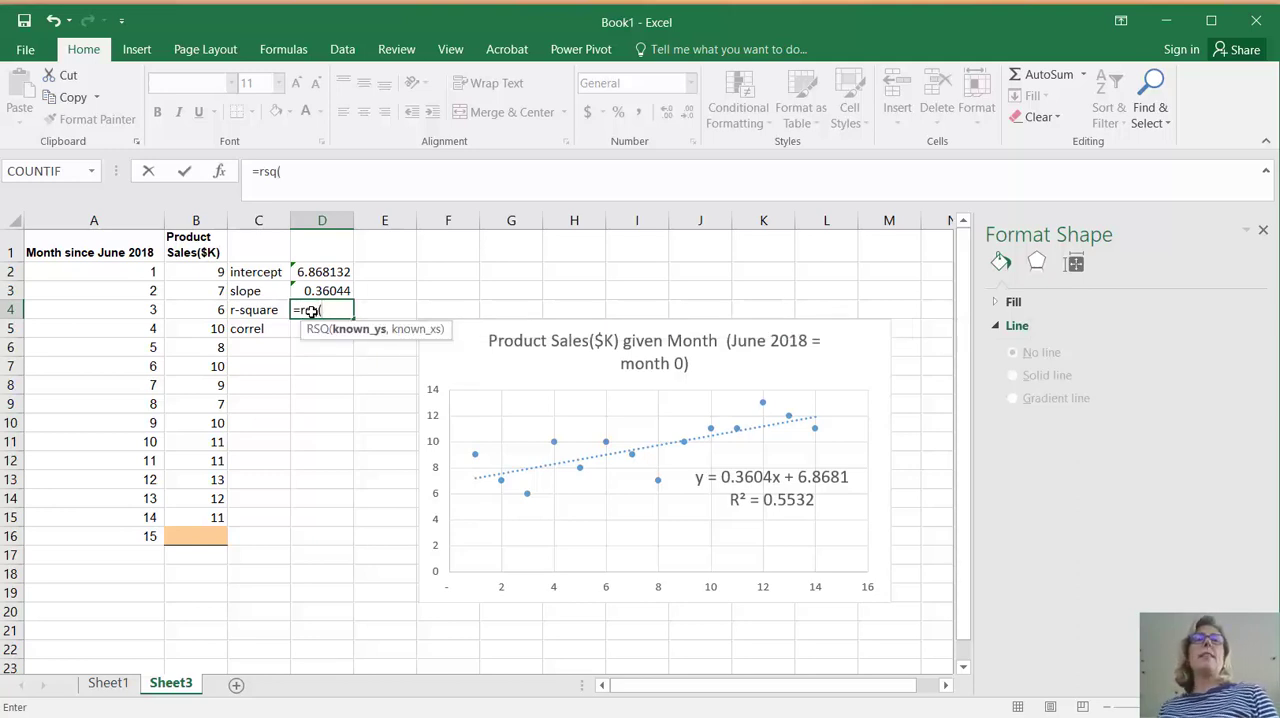
drag(183, 274, 182, 508)
text(,)
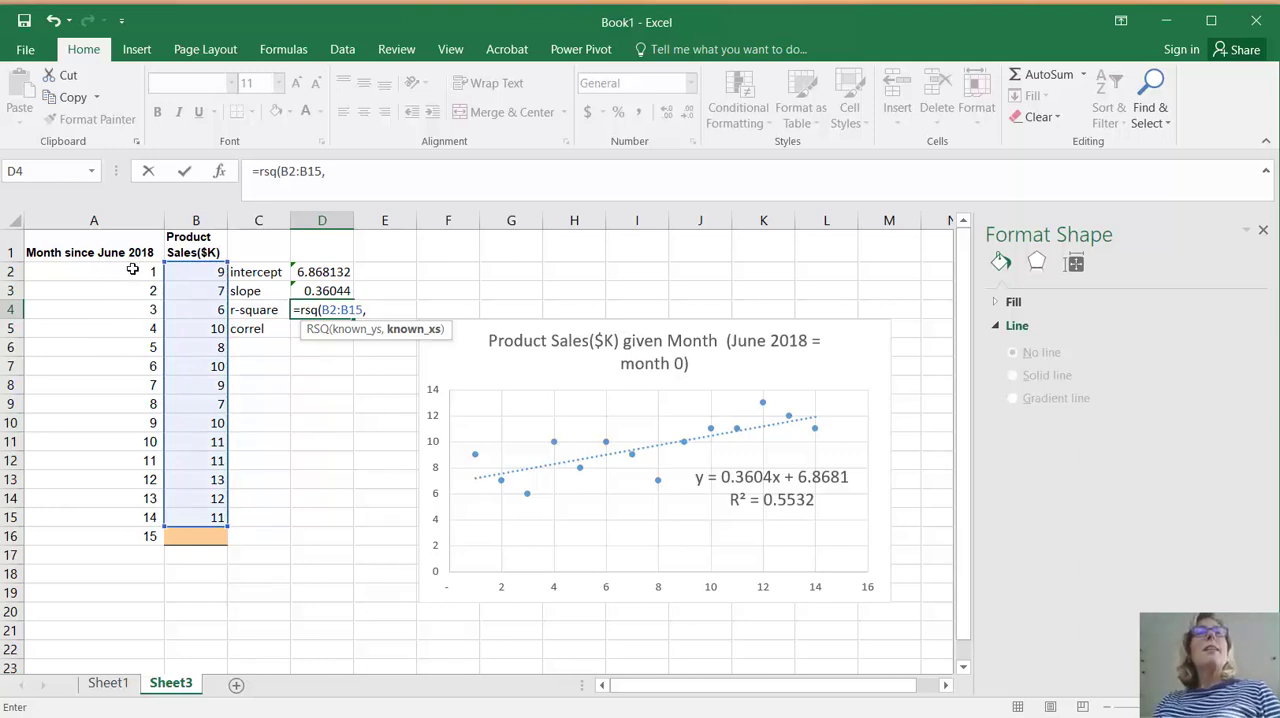
drag(131, 271, 122, 514)
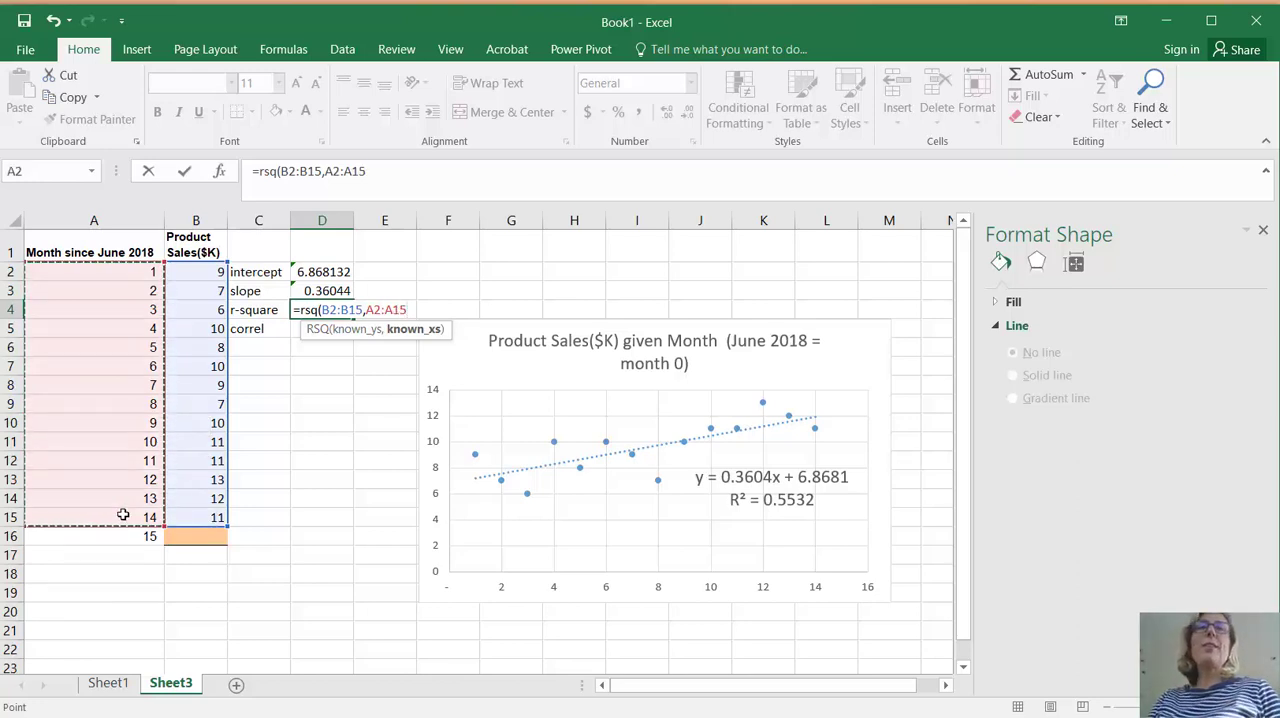
text())
key(Return)
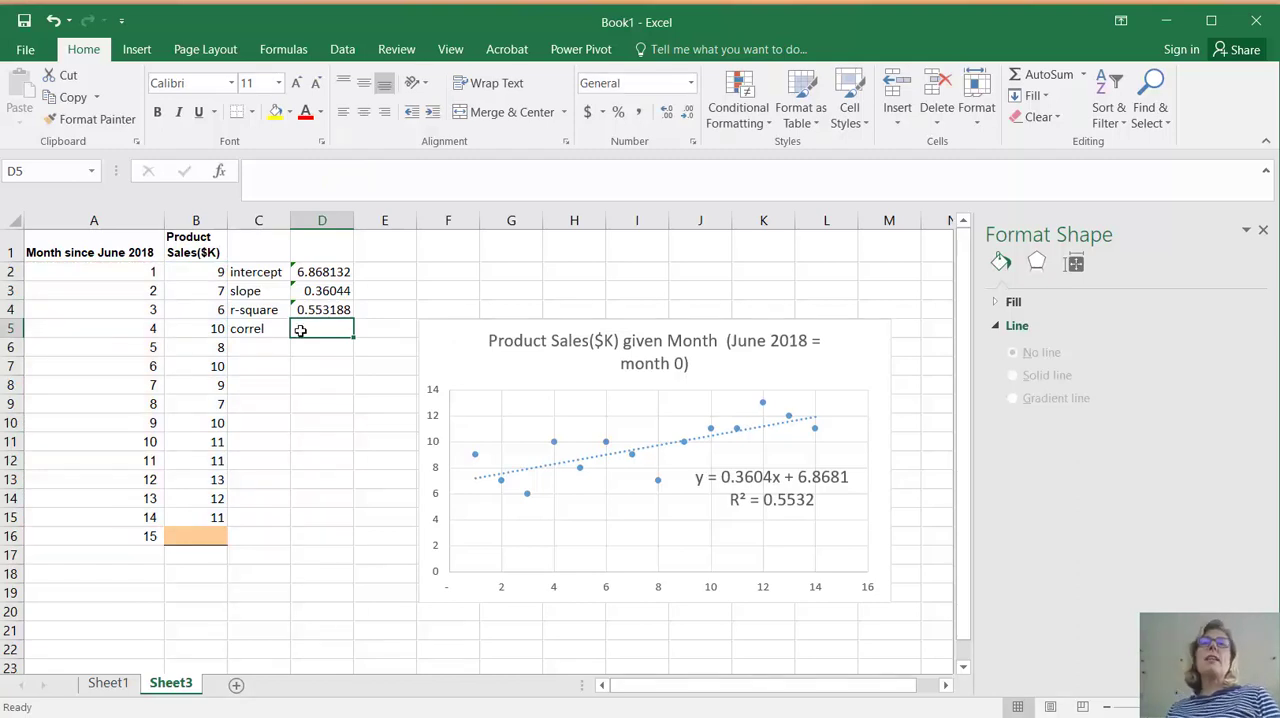
Calculate the correlation in D5 with the formula =correl(B2:B15,A2:A15)
text(=)
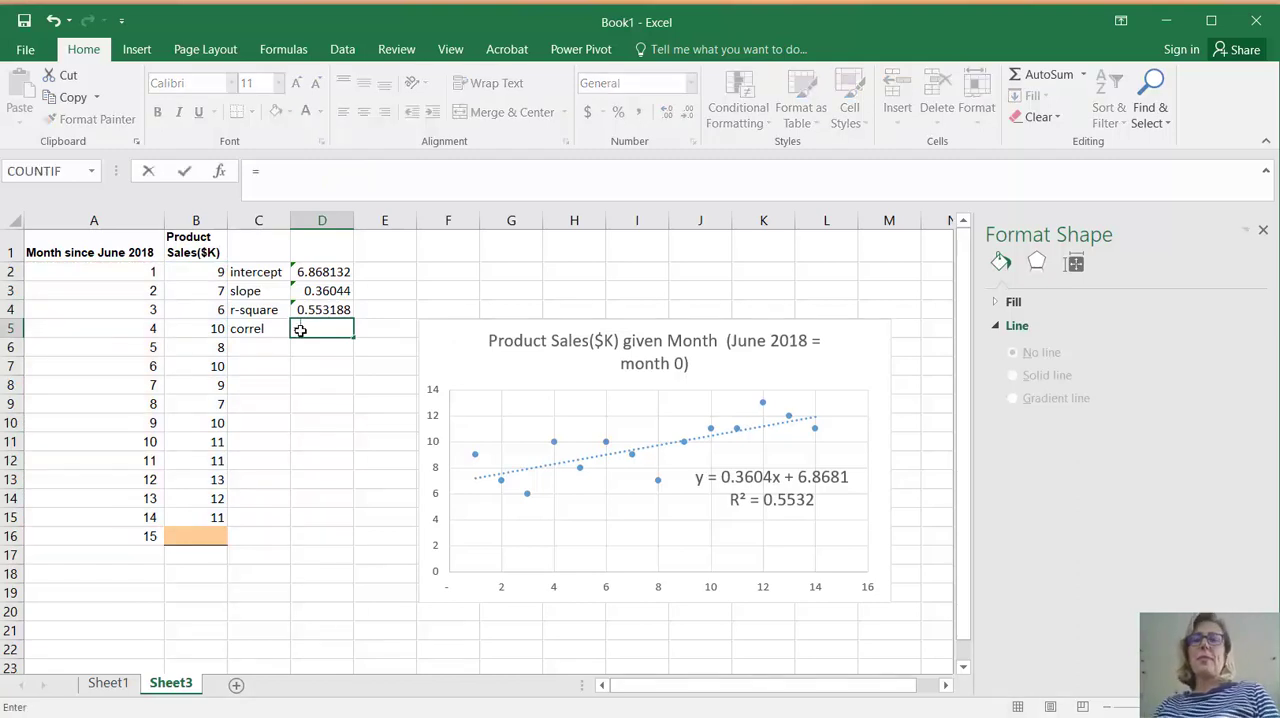
text(correl()
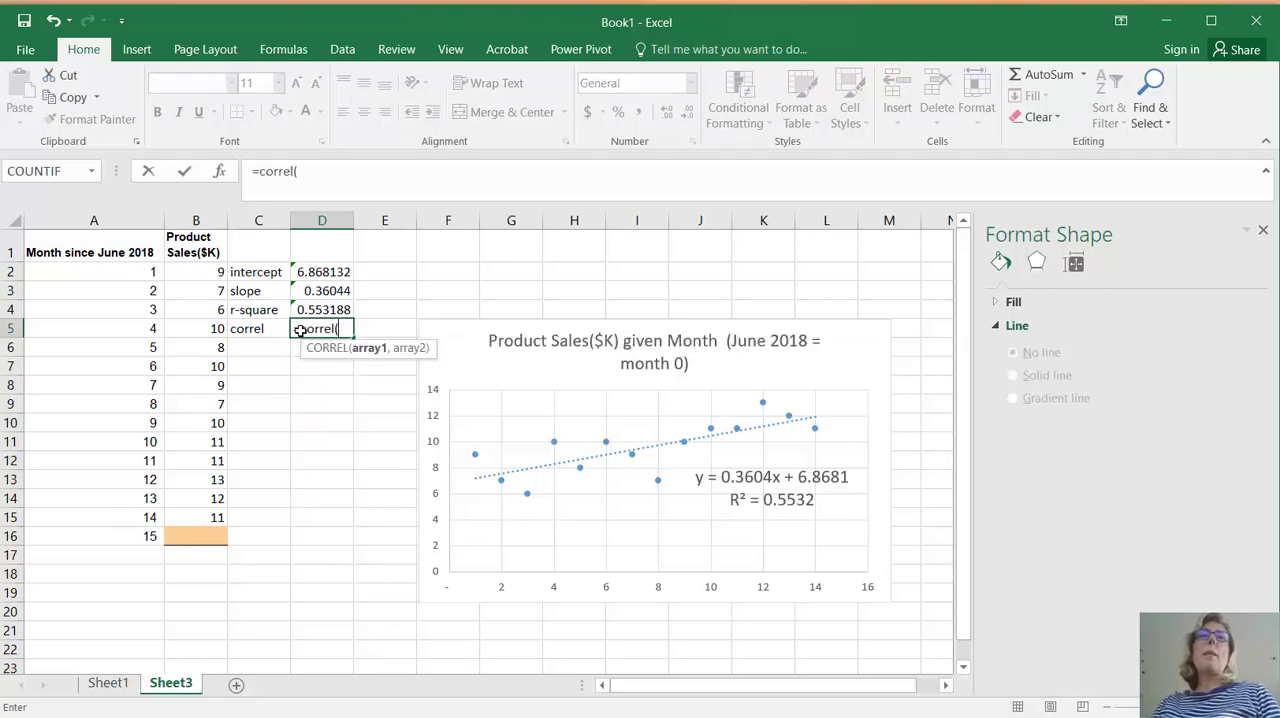
drag(205, 271, 203, 515)
text(,)
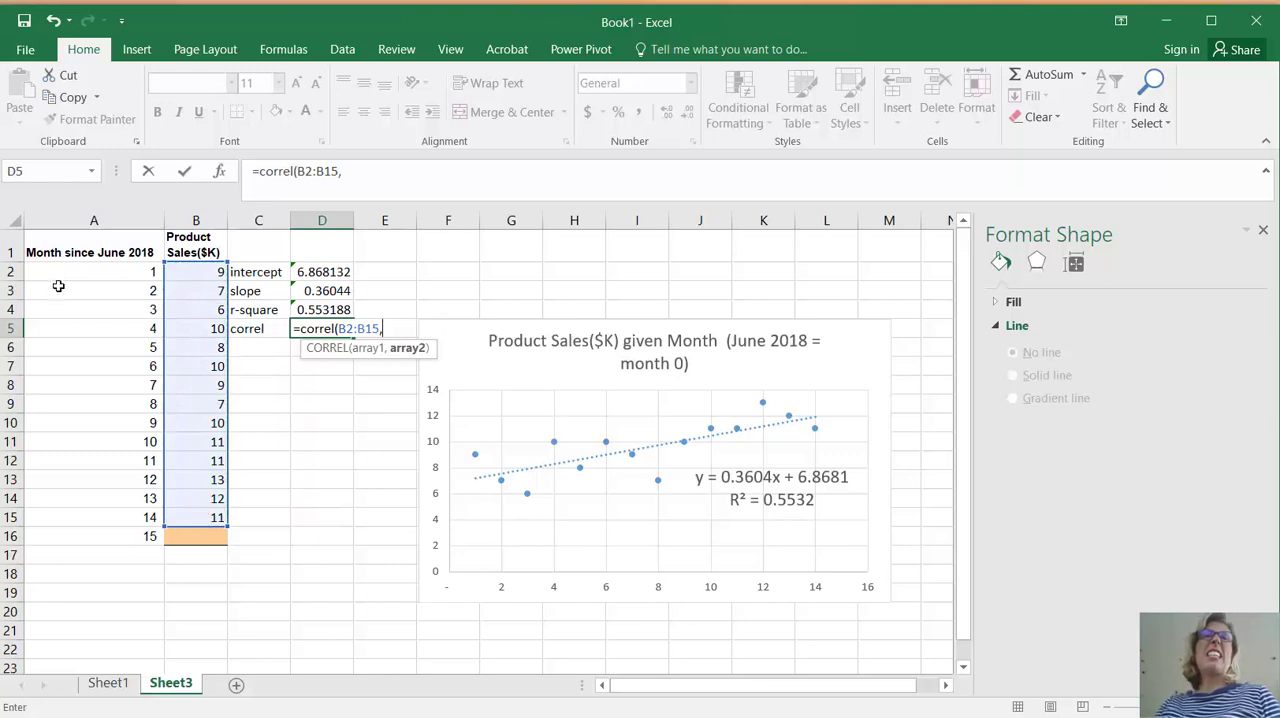
drag(97, 271, 98, 513)
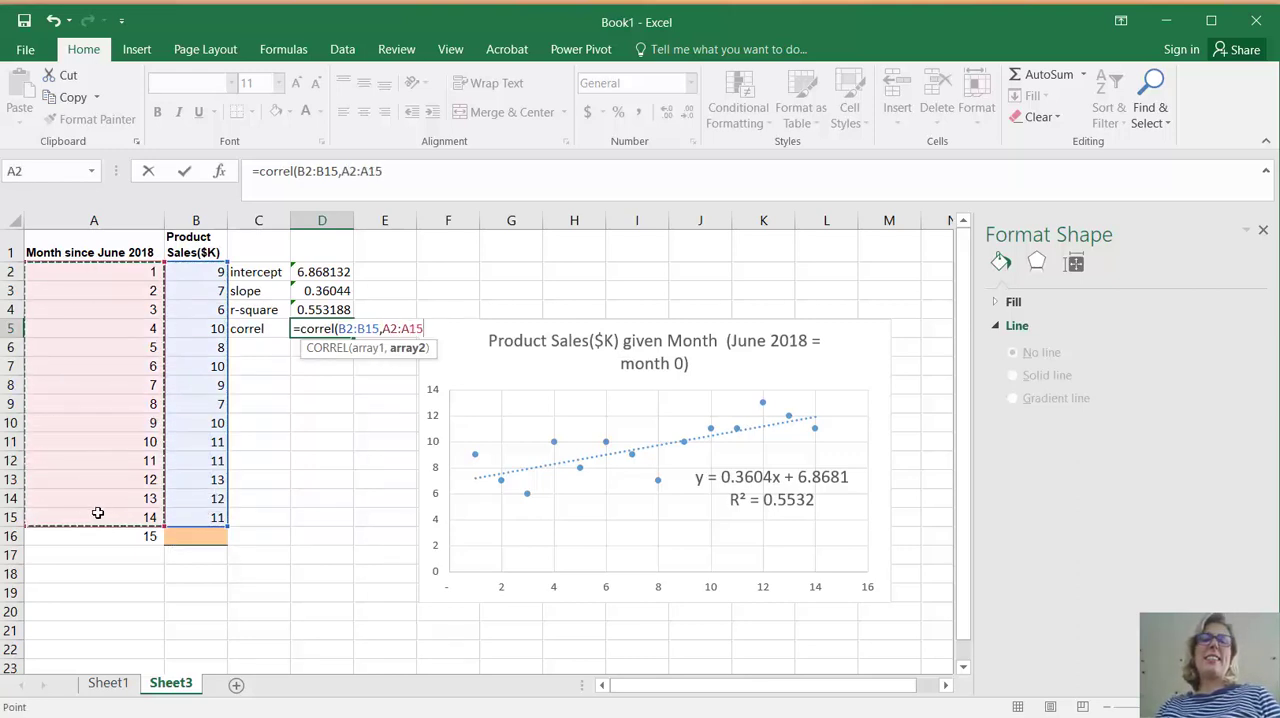
text())
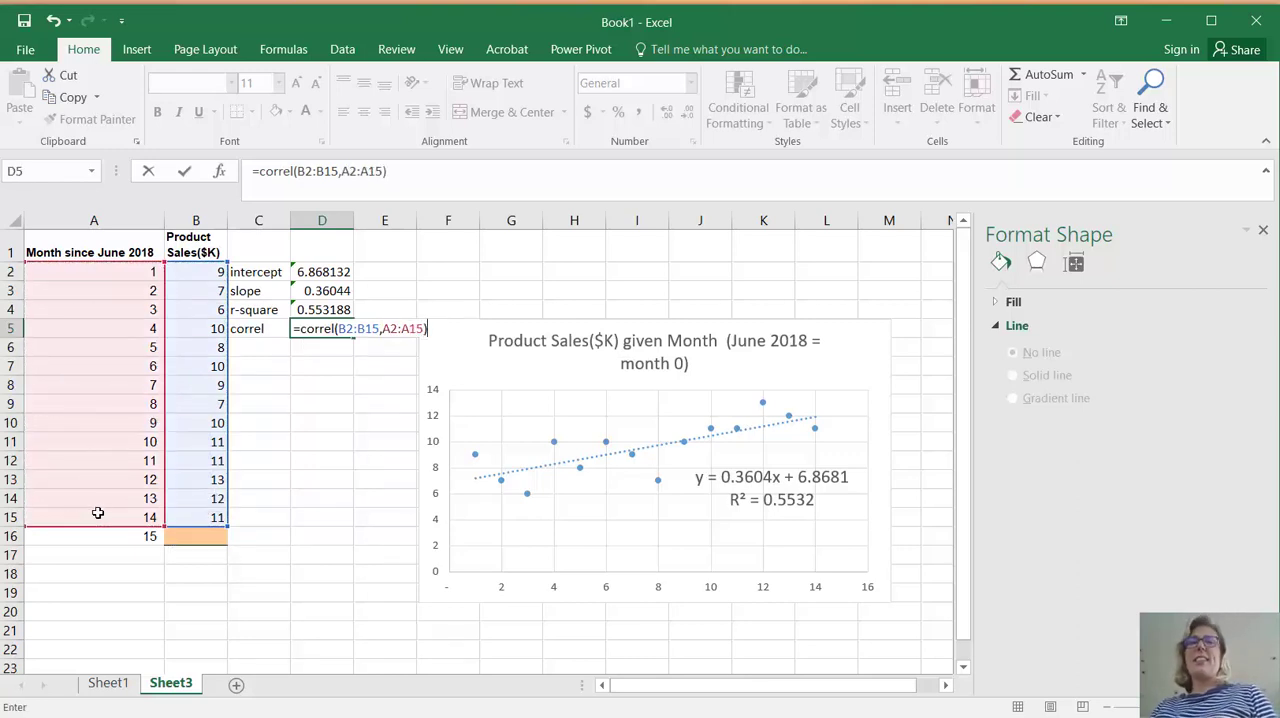
key(Return)
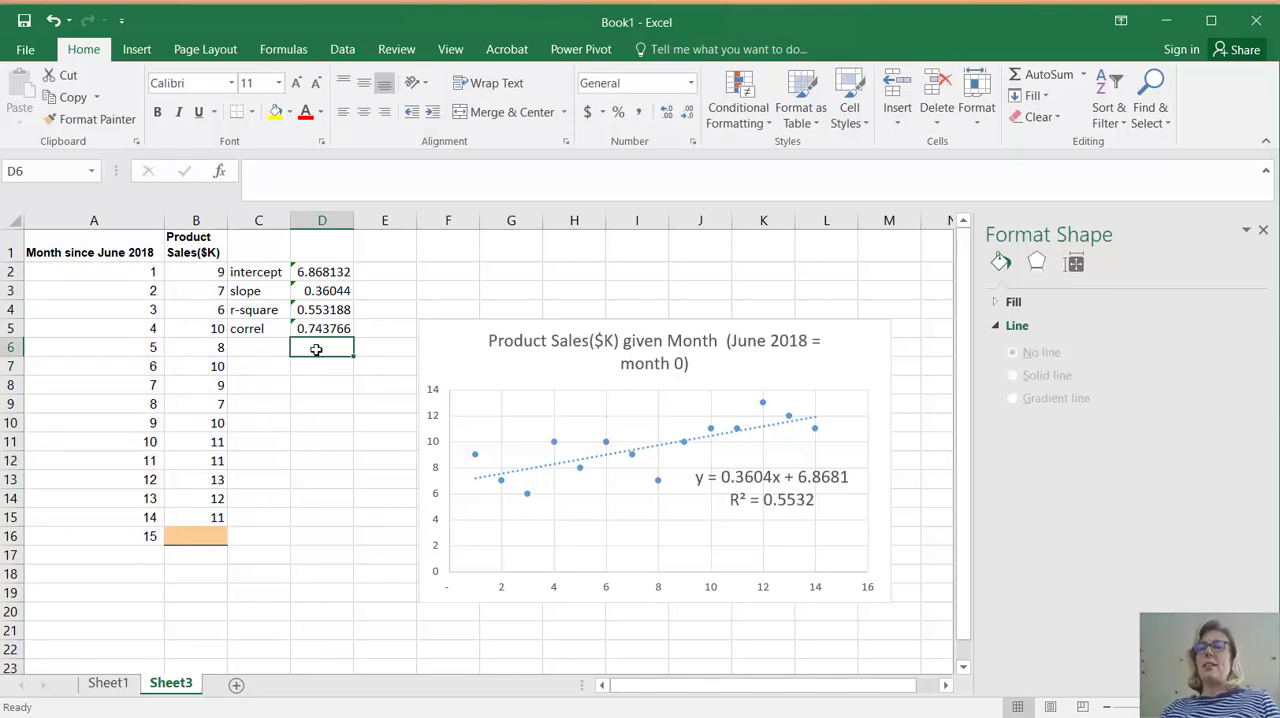
Cross-check the correlation in D6 by taking the square root of the r-square with =sqrt(D4)
text(=)
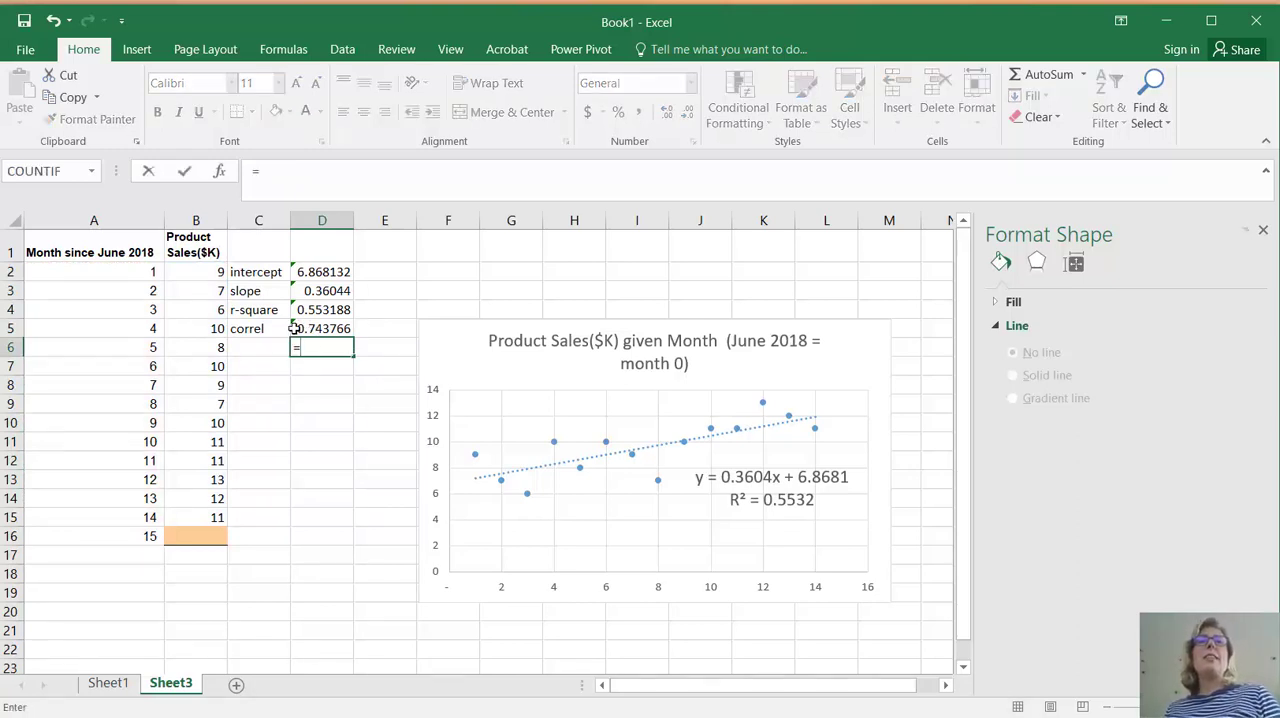
click(303, 312)
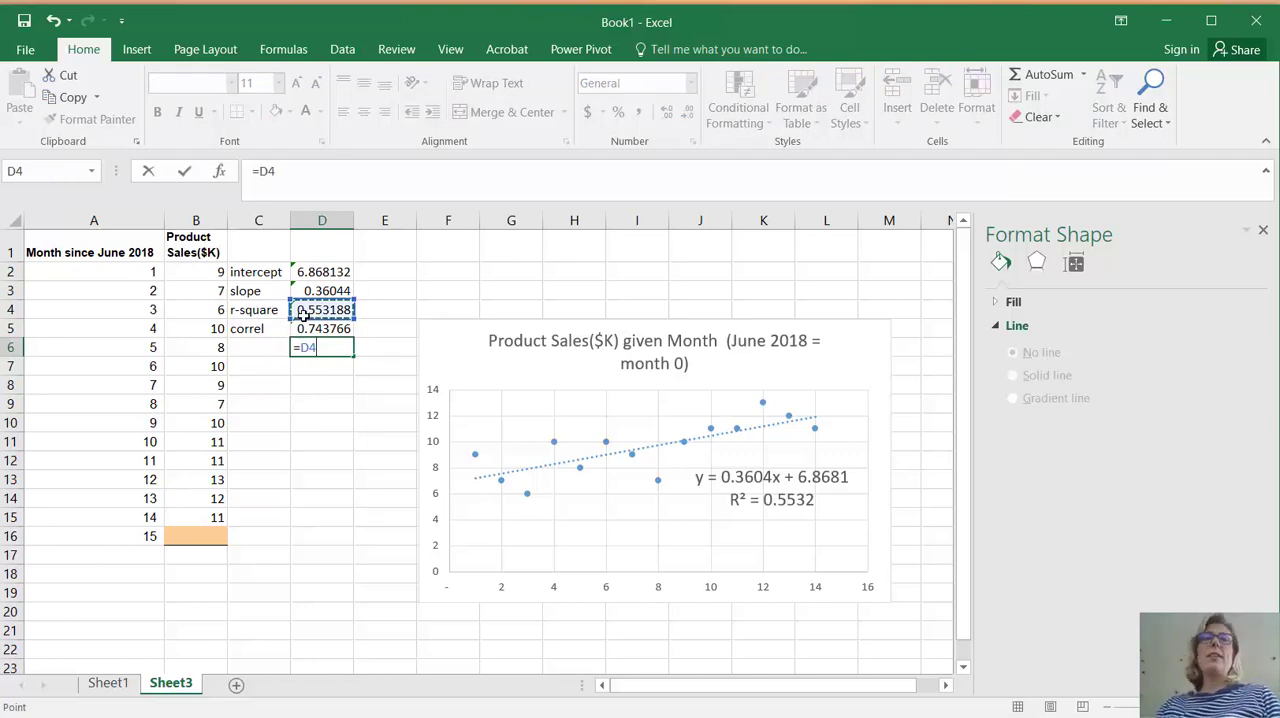
key(BackSpace)
key(BackSpace)
text(sqrt)
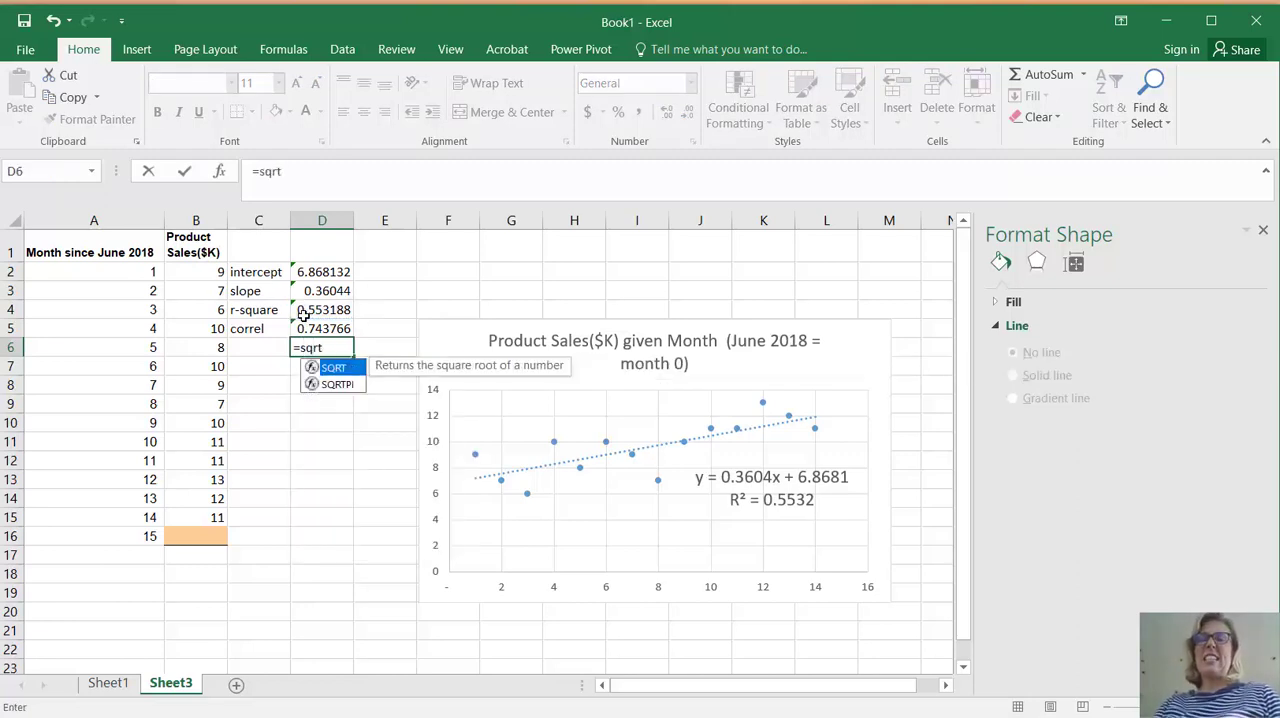
text(()
click(303, 312)
text())
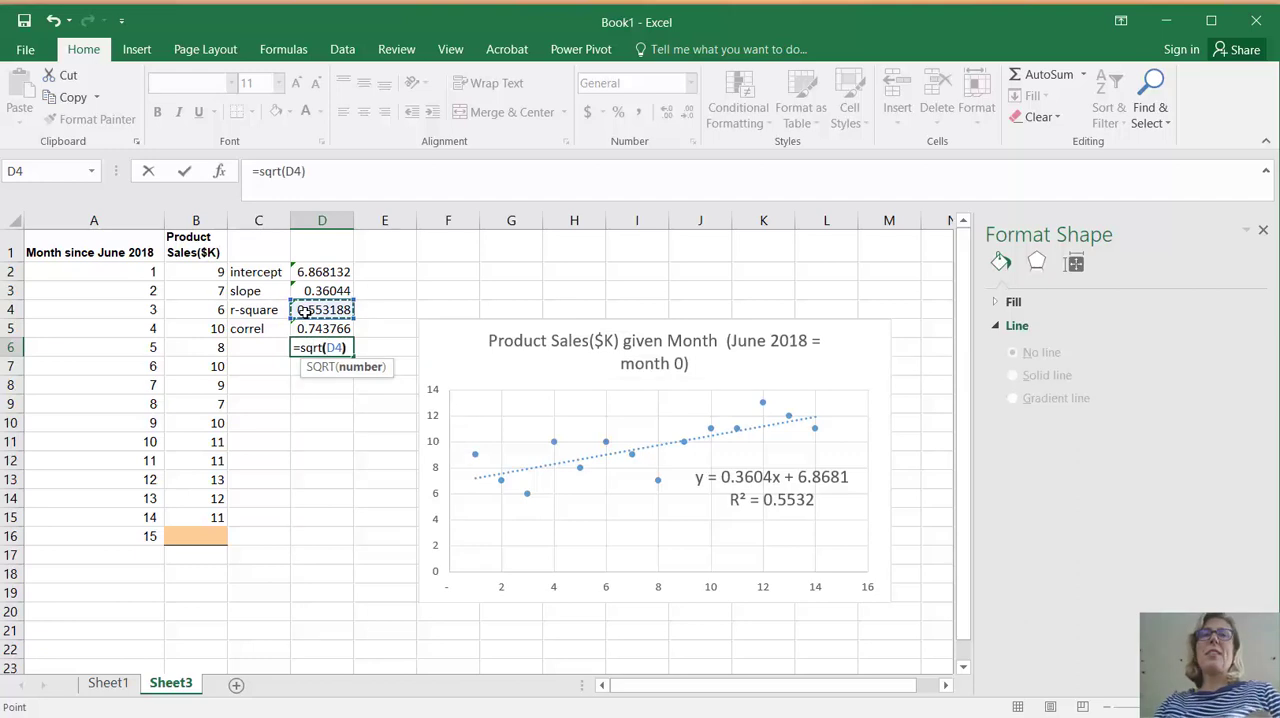
key(Return)
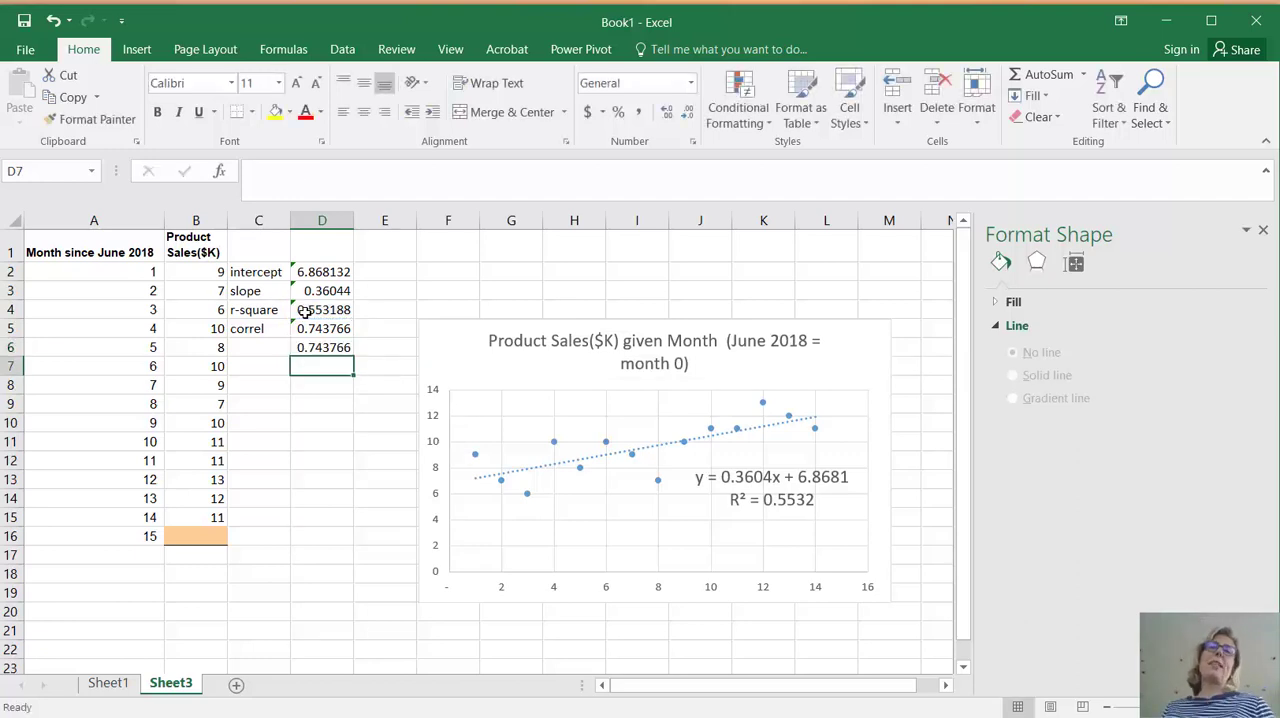
Forecast the month 15 sales in B16 with the formula =D2+D3*A16 and format that cell with Comma Style
click(187, 532)
text(=)
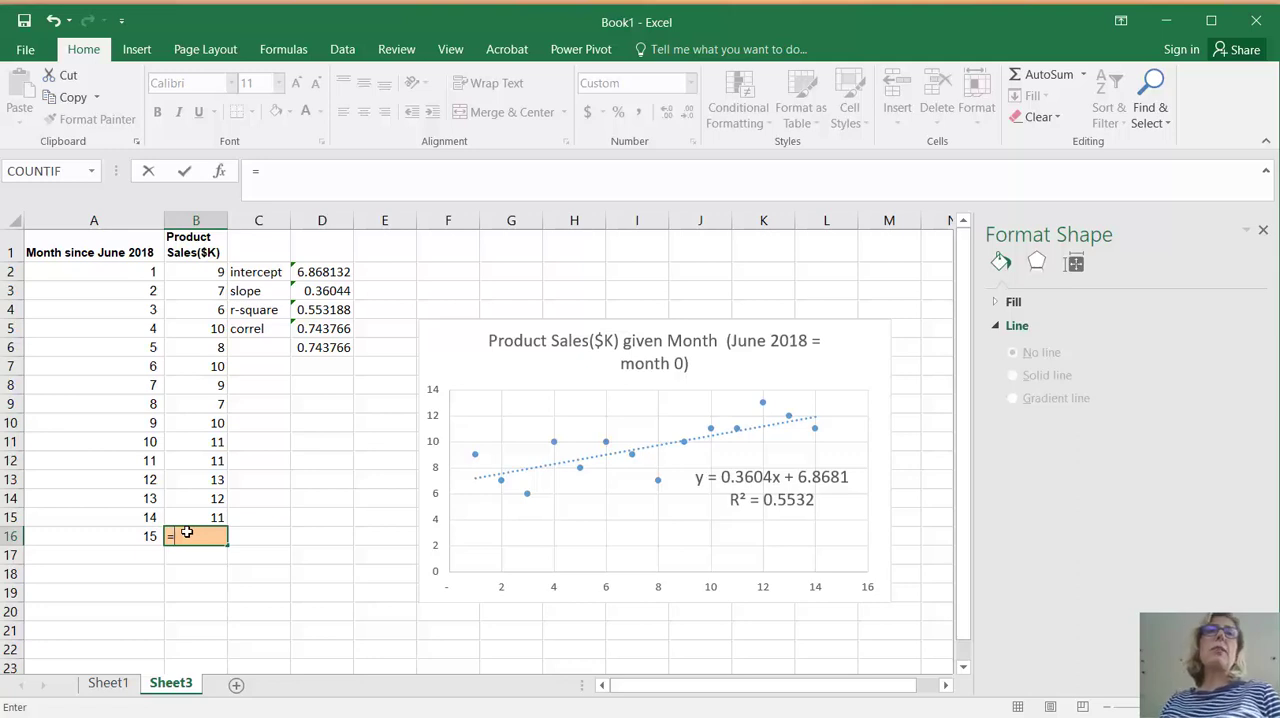
click(316, 272)
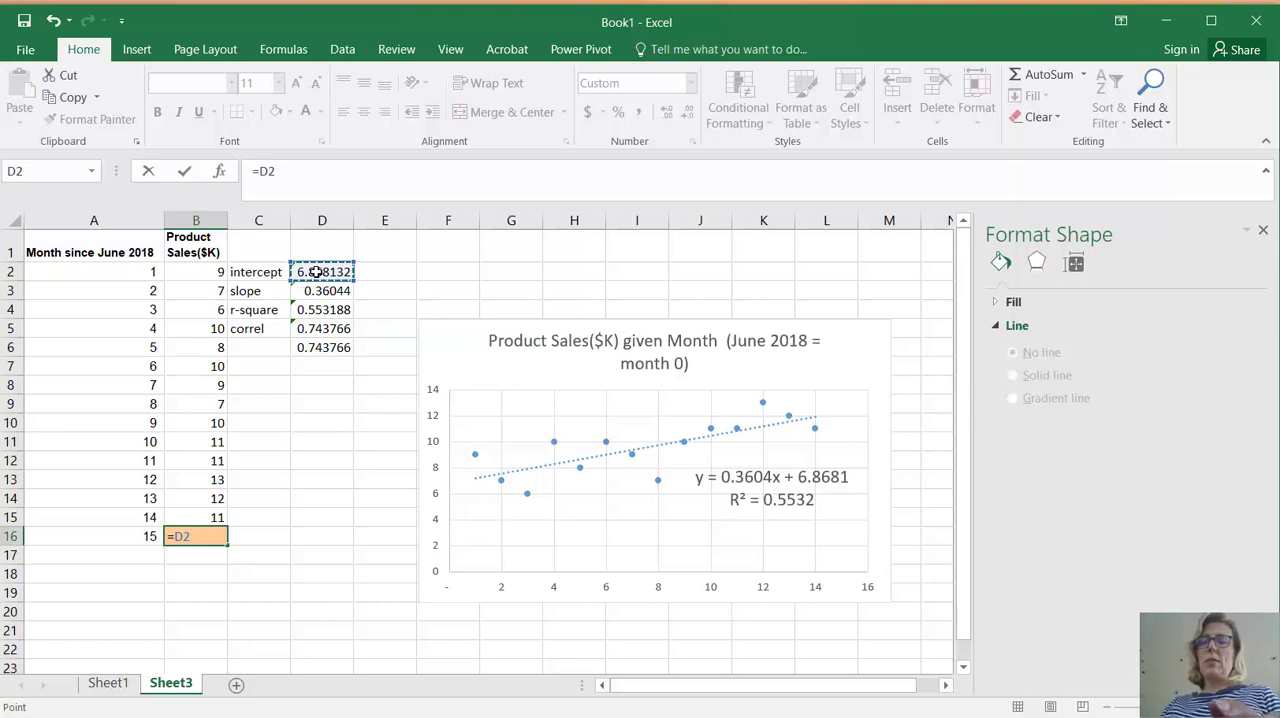
text(+)
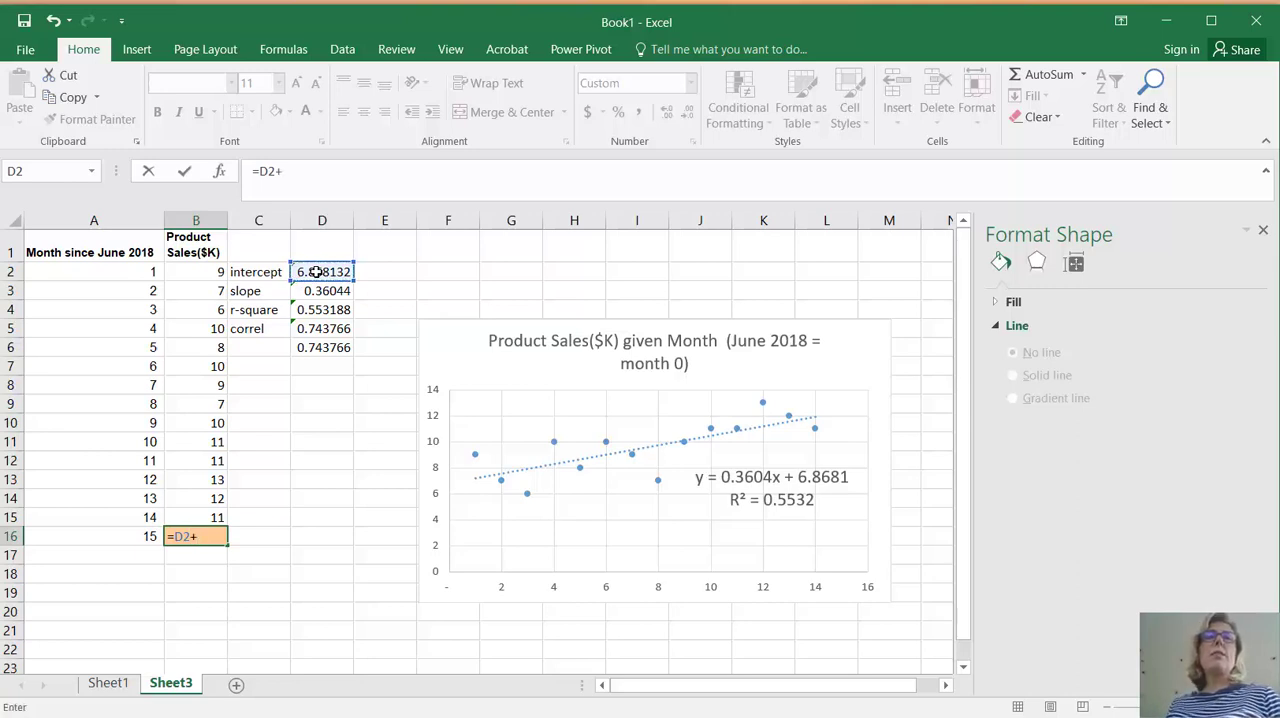
click(312, 291)
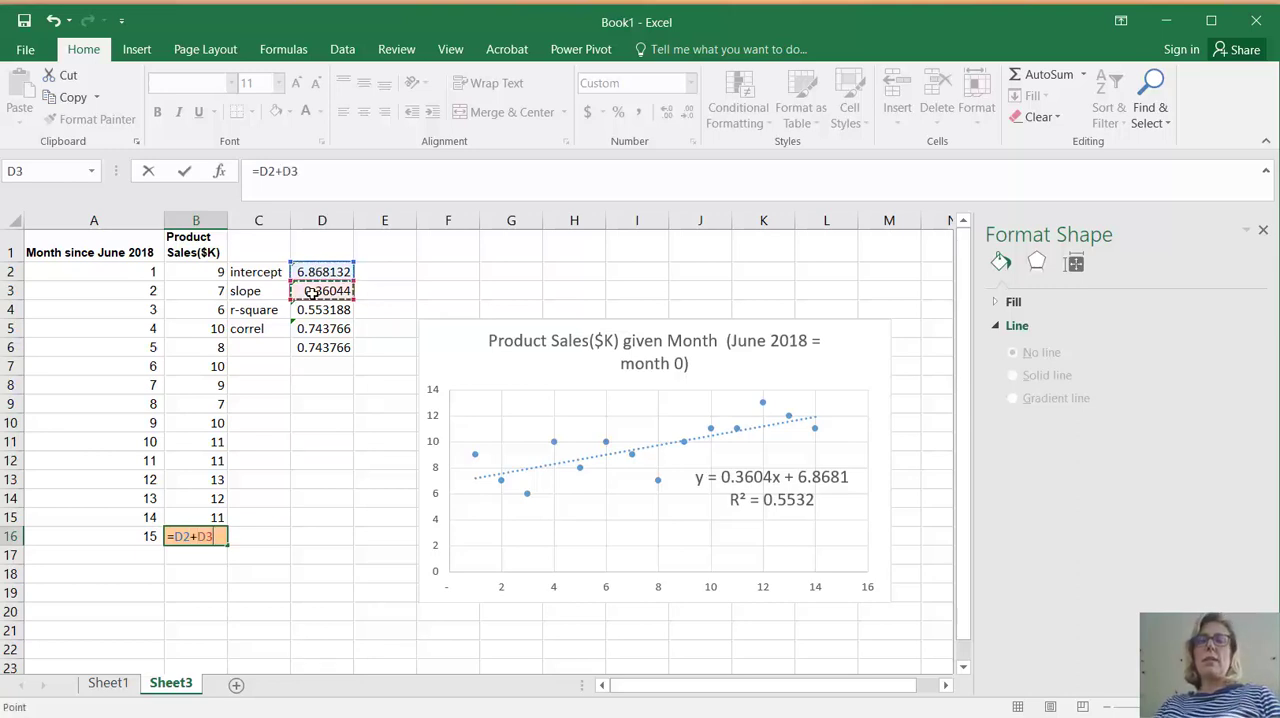
text(*)
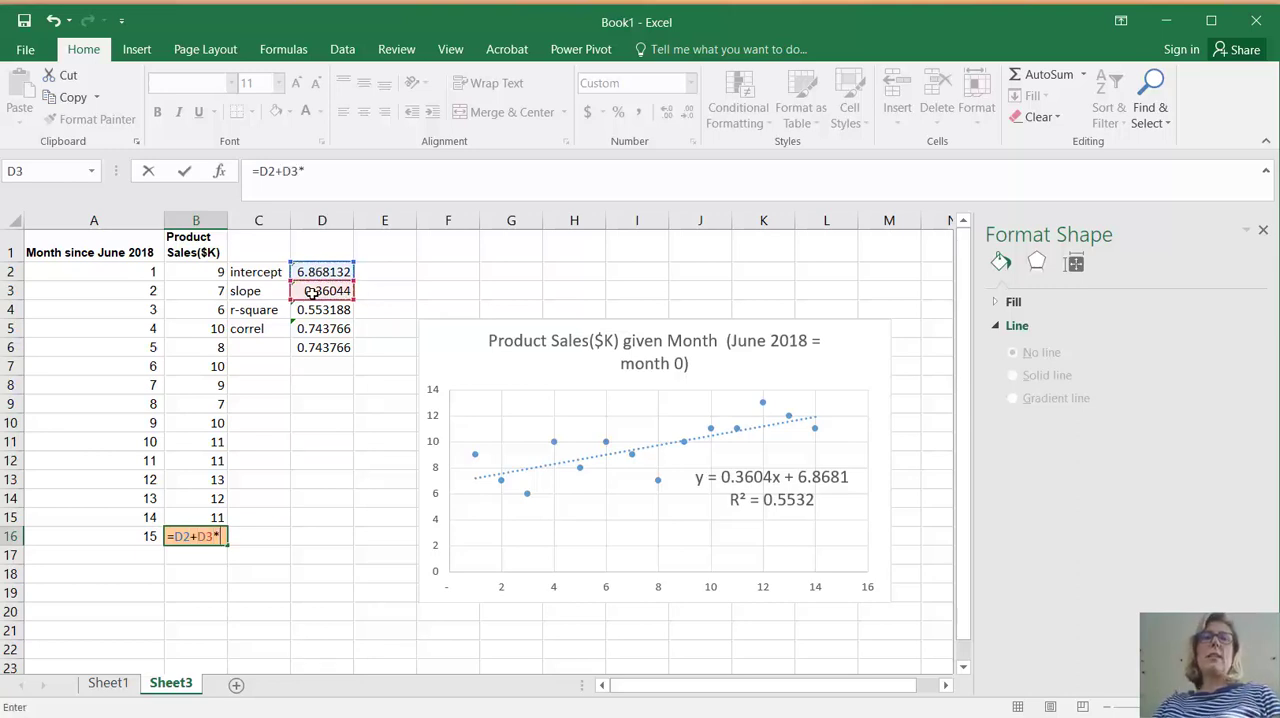
click(65, 538)
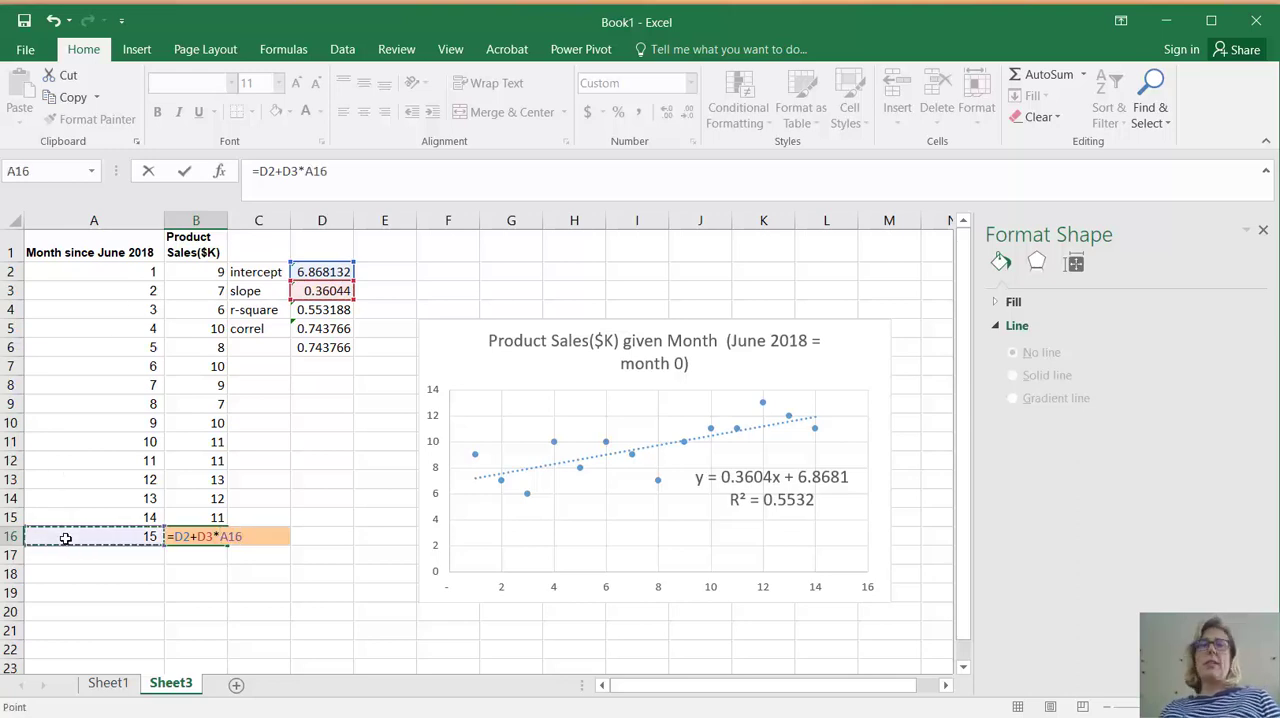
key(Return)
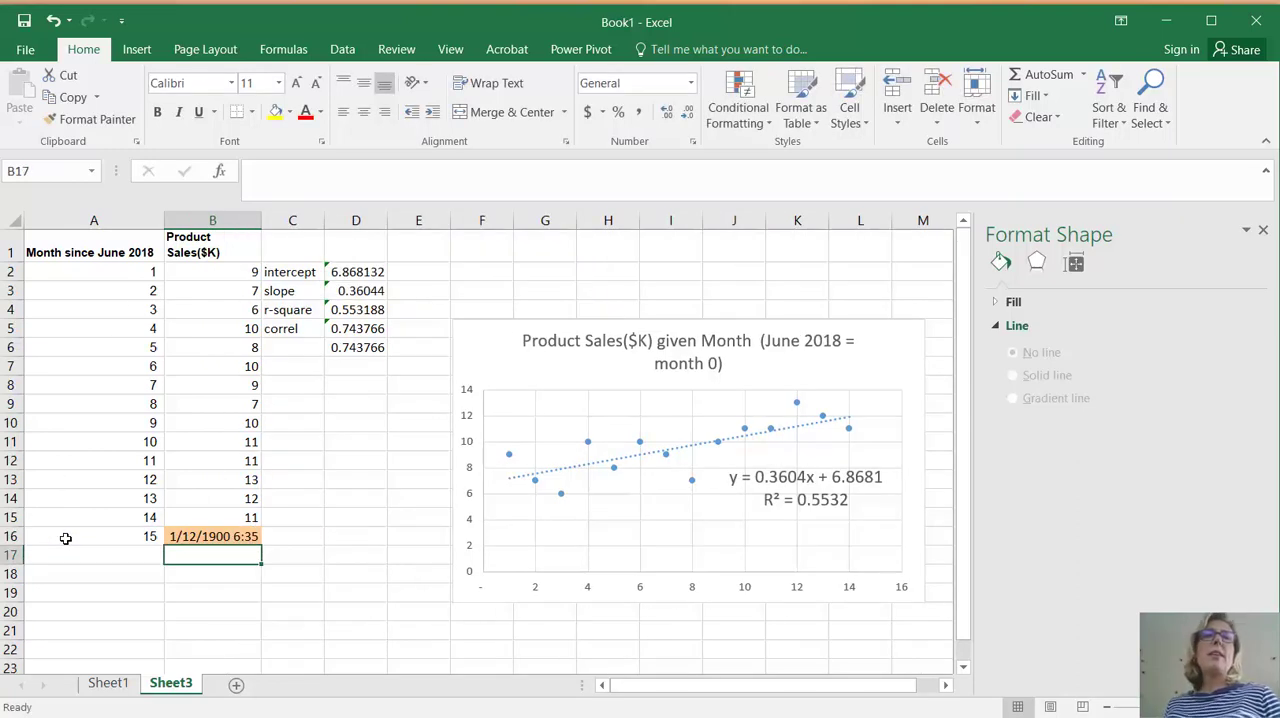
click(228, 531)
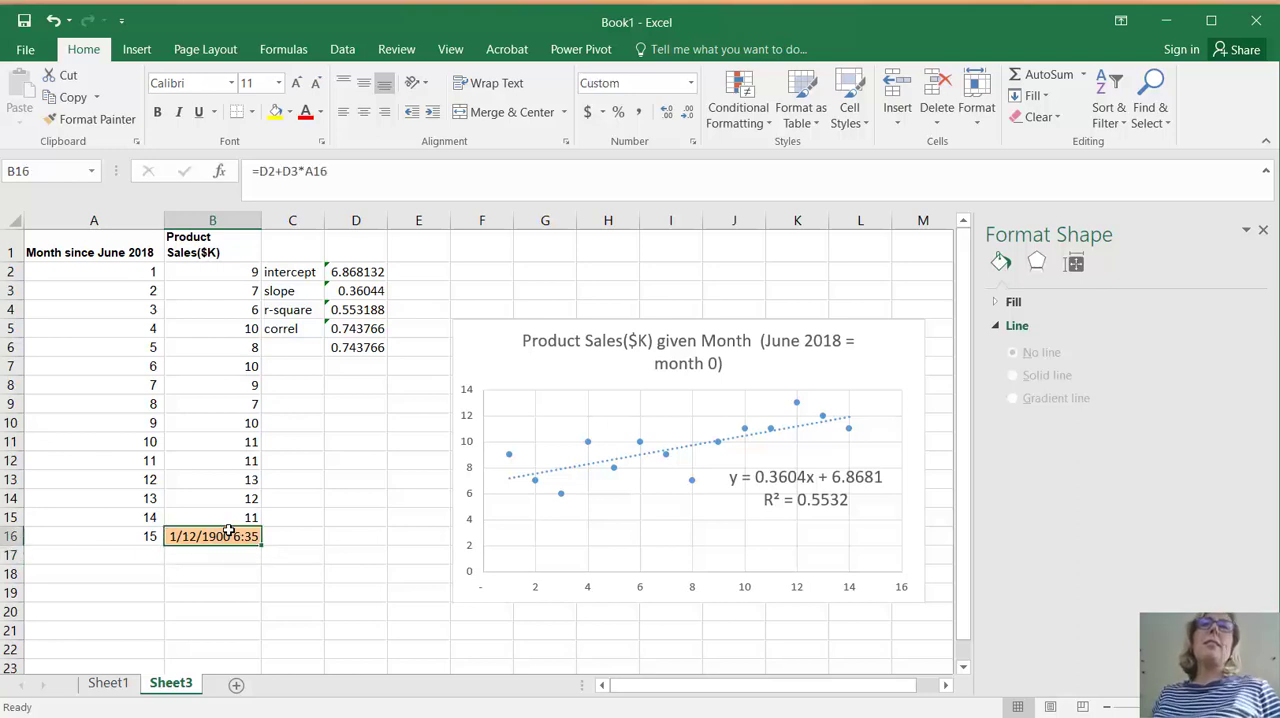
click(640, 112)
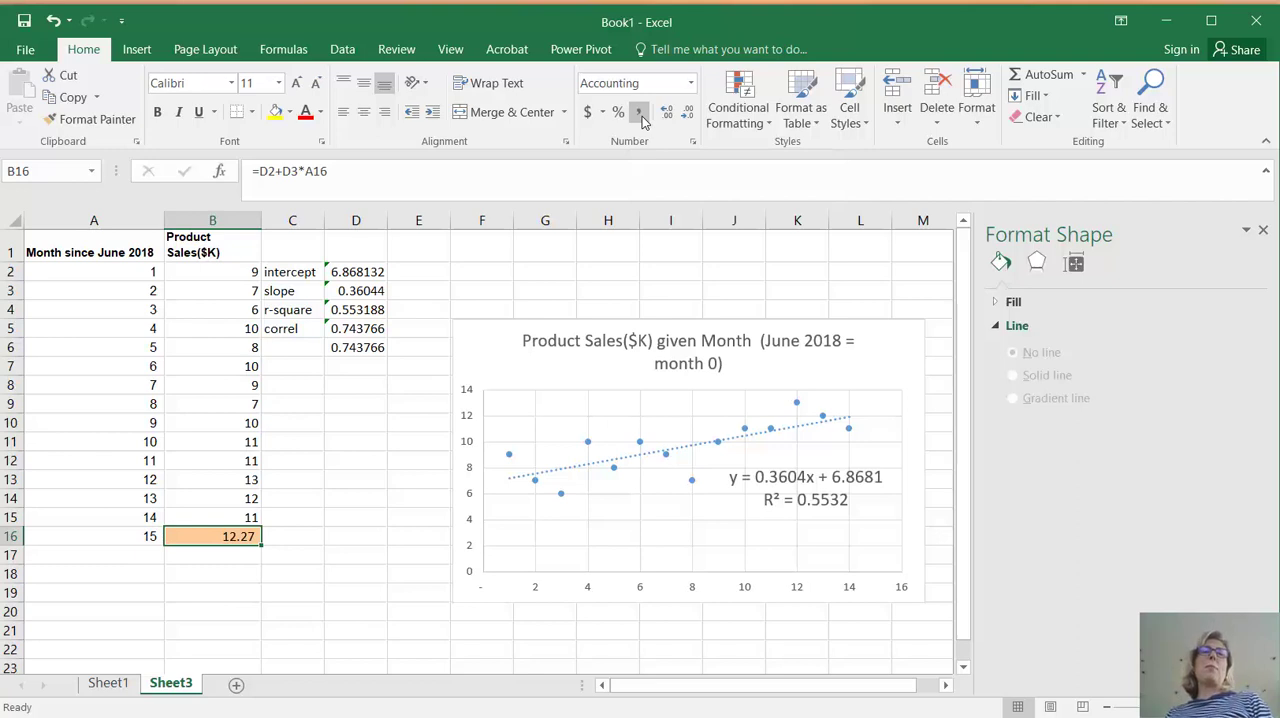